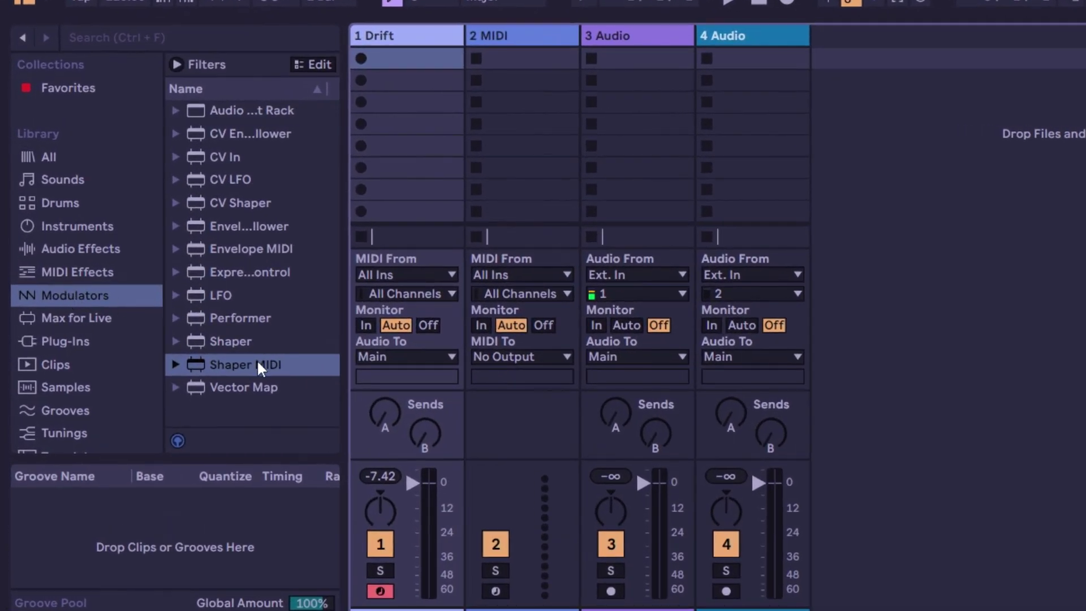
Insert the Shaper MIDI modulator in front of Drift on track 1 and map it to Drift's filter frequency
left_click(236, 340)
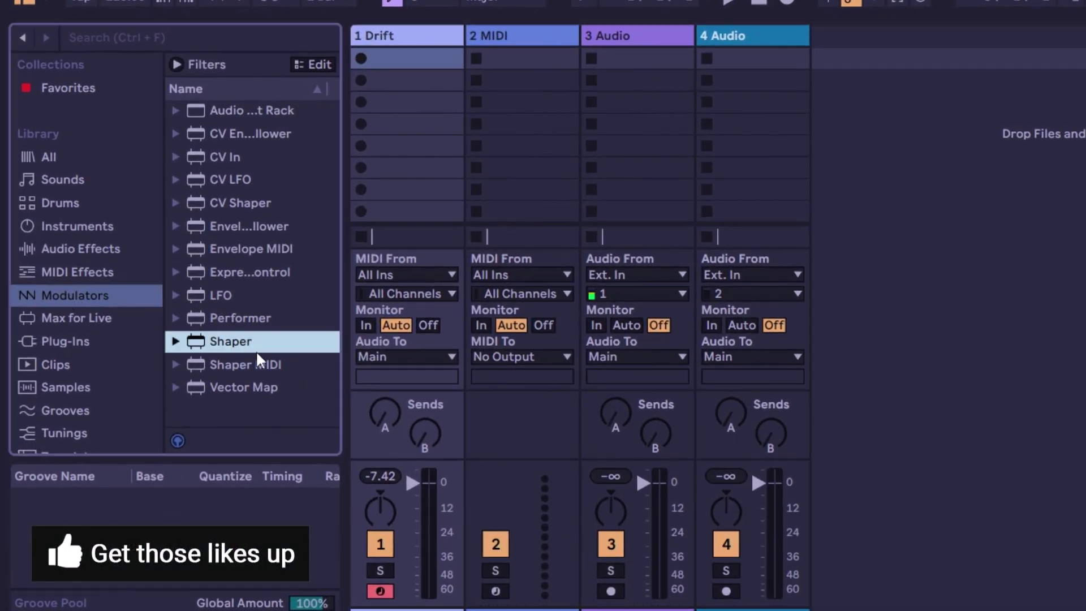
left_click(286, 365)
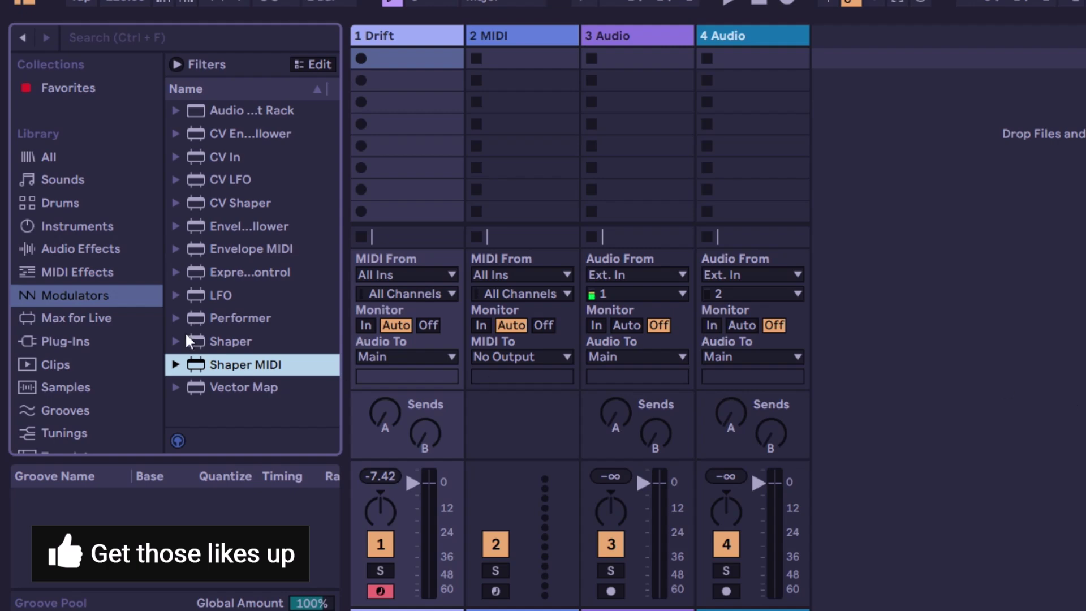
left_click_drag(237, 364, 235, 394)
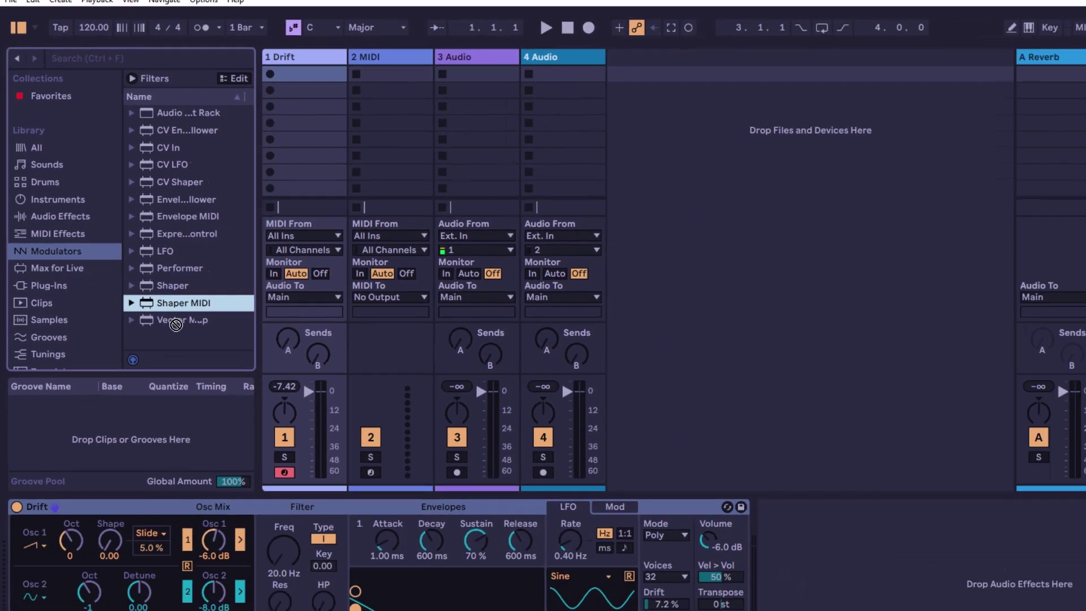
left_click_drag(176, 325, 10, 555)
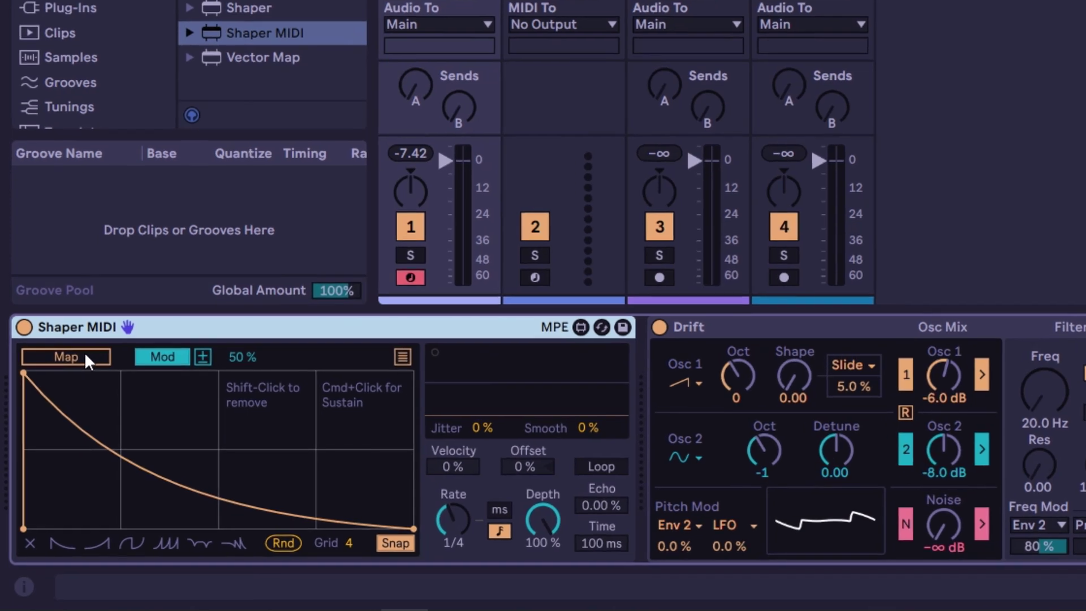
left_click(72, 355)
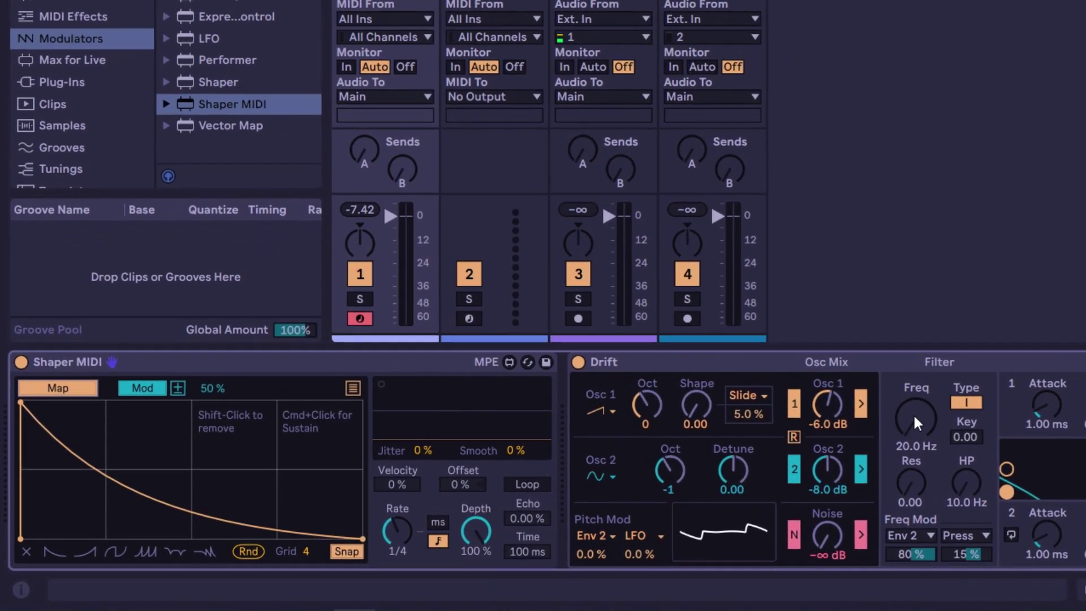
left_click(905, 417)
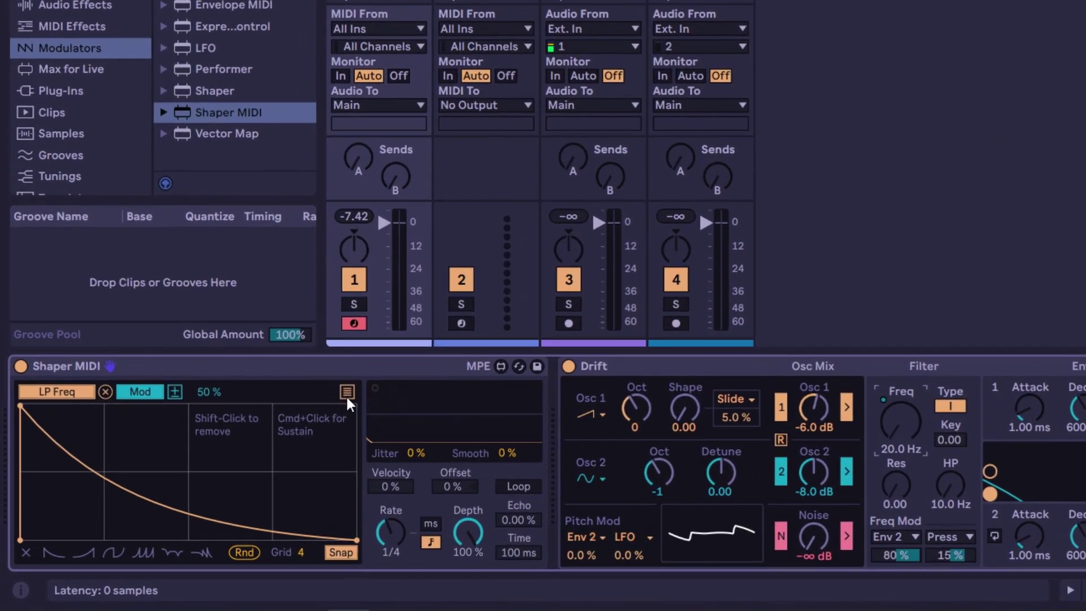
Map two more Shaper MIDI slots to Drift's filter resonance and the Osc 1 Shape
left_click(347, 391)
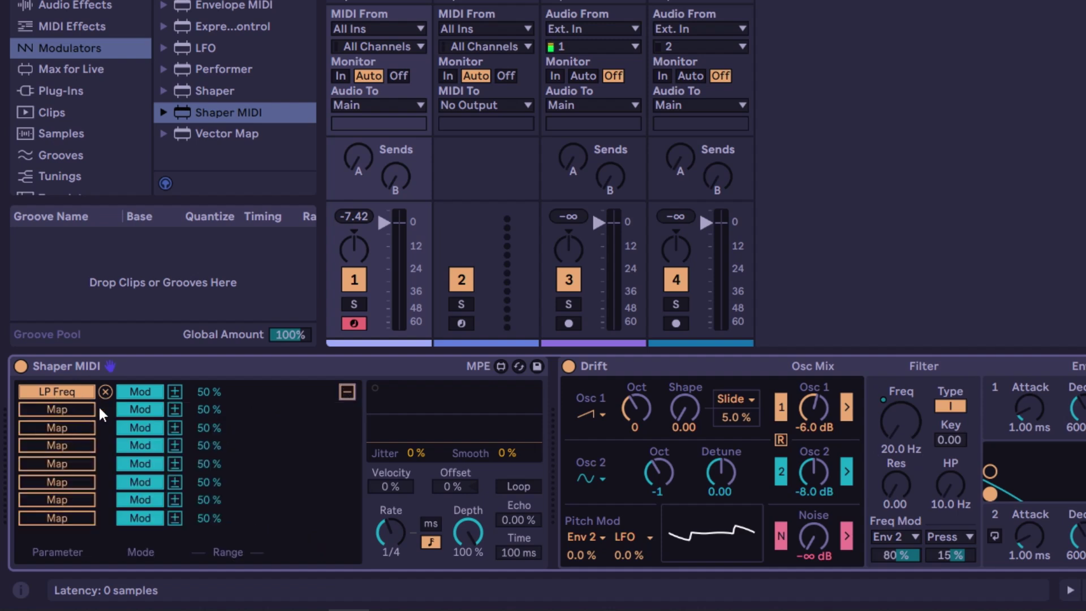
left_click(57, 410)
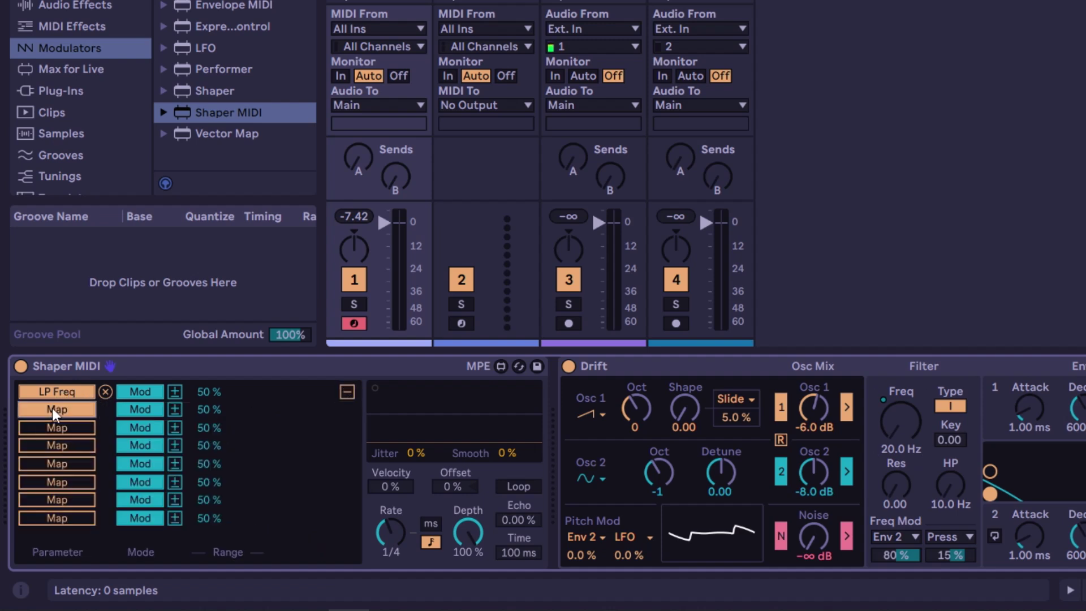
left_click(896, 487)
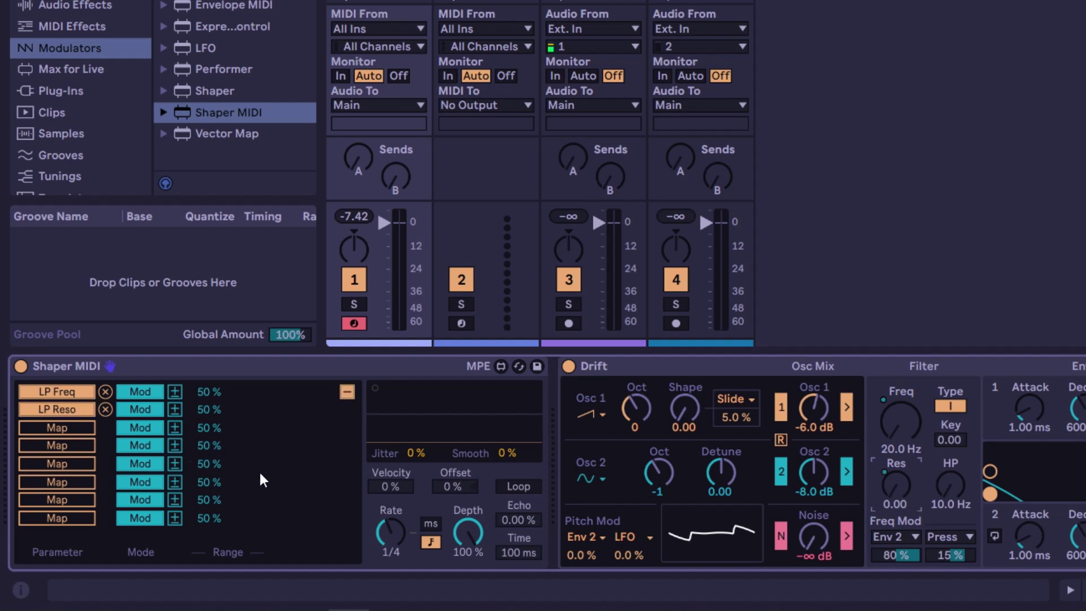
left_click(66, 429)
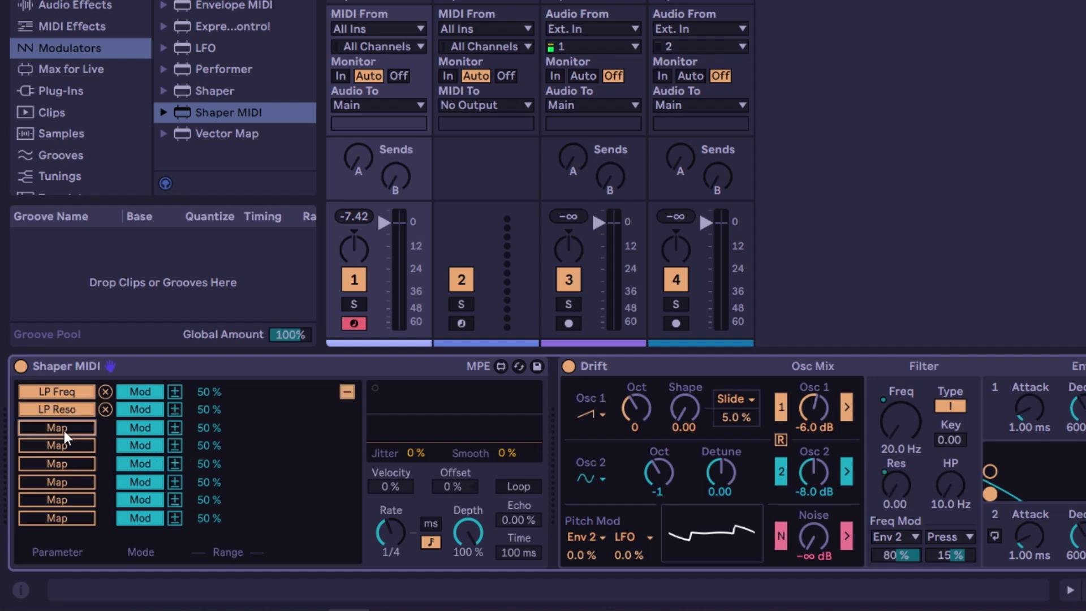
left_click(684, 411)
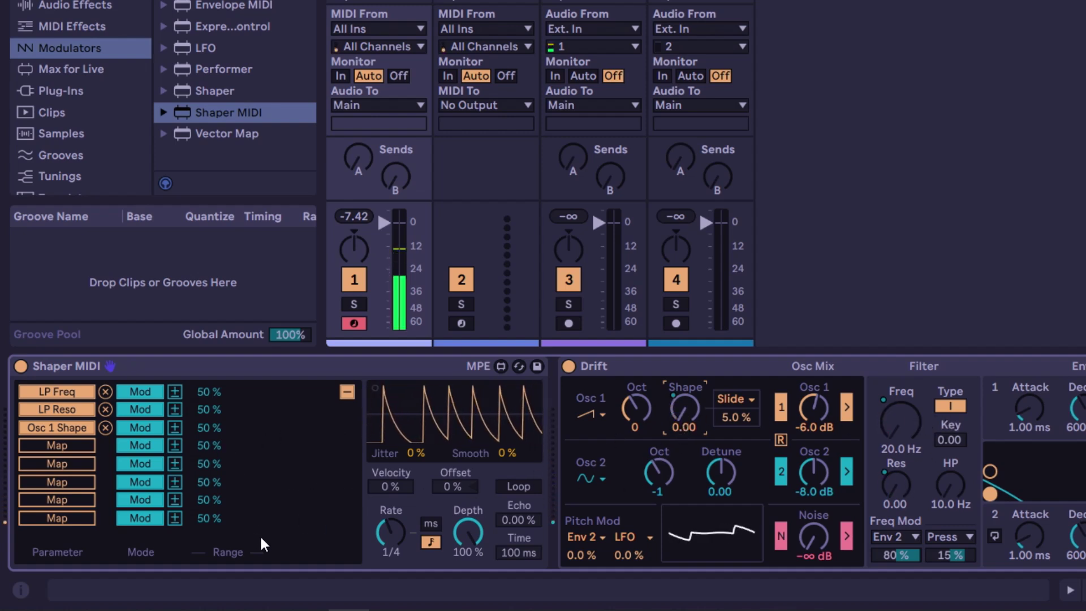
Remove the Osc 1 Shape and LP Reso mappings and return to the shape display
left_click(105, 428)
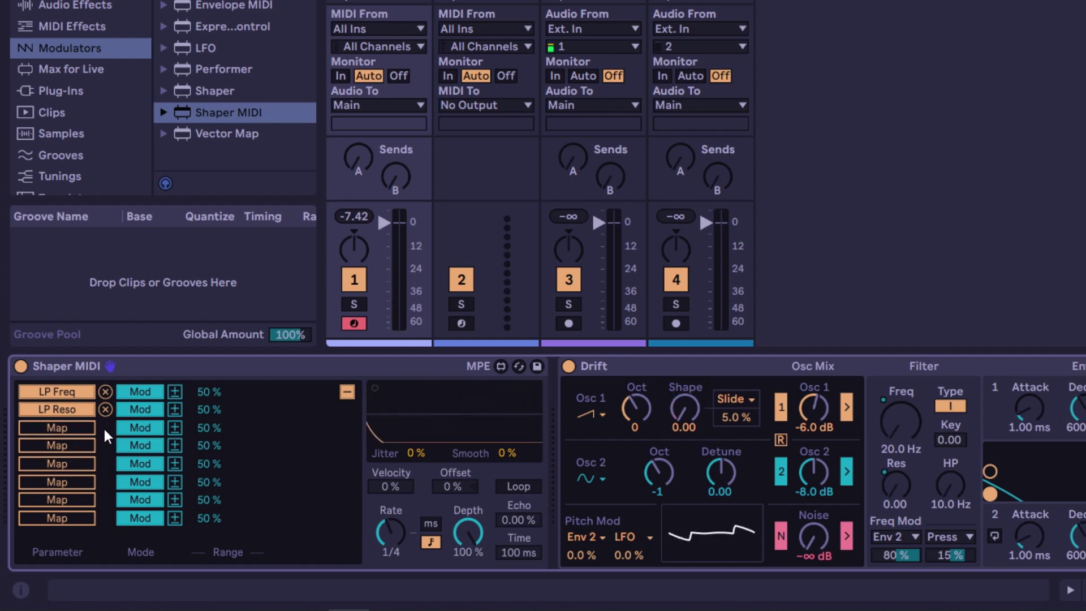
left_click(105, 409)
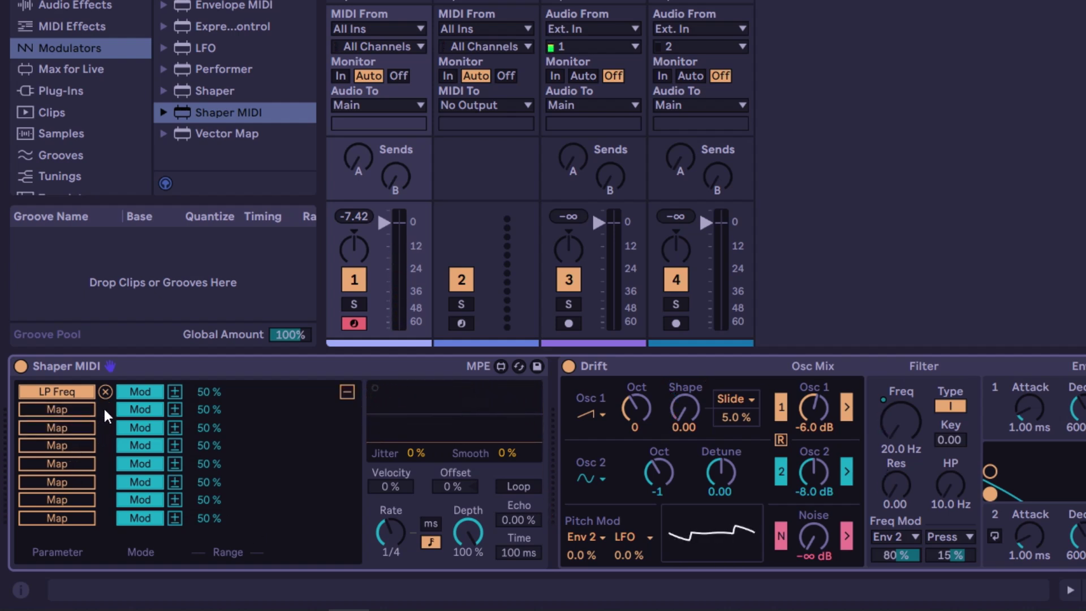
left_click(347, 392)
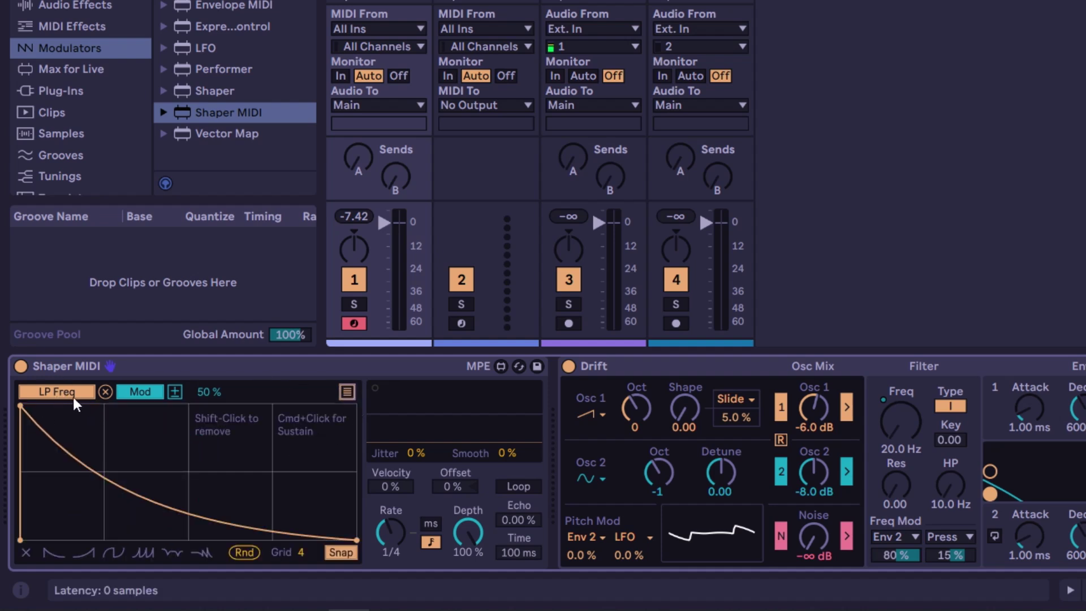
Remove the LP Freq mapping and map Shaper MIDI to Drift's filter frequency again
left_click(102, 391)
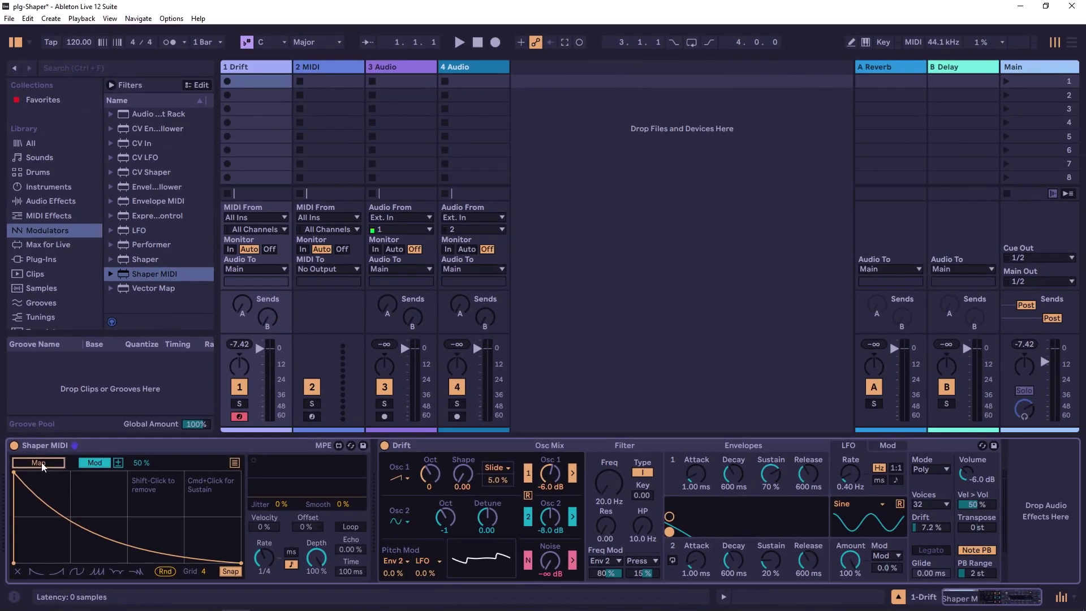
left_click(39, 463)
left_click(609, 481)
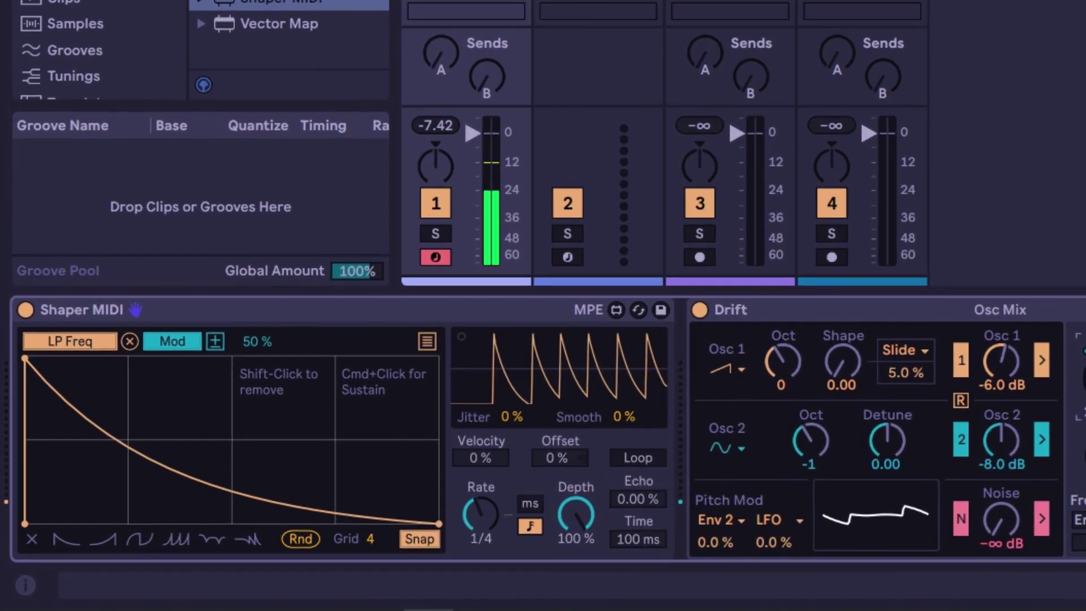
Switch the LP Freq mapping mode to Remote and back to Mod
left_click(178, 341)
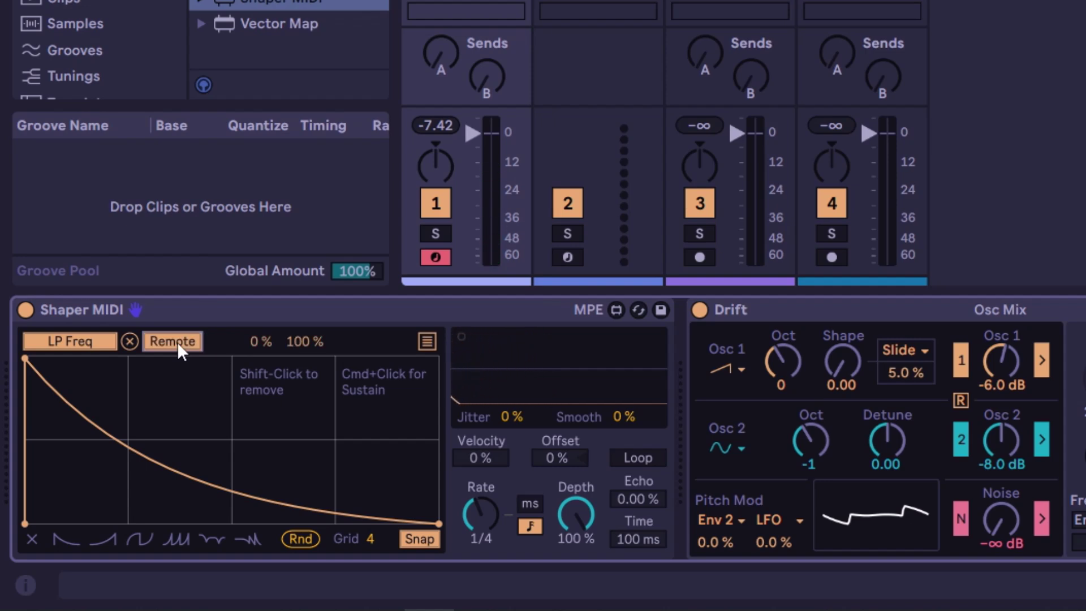
left_click(177, 342)
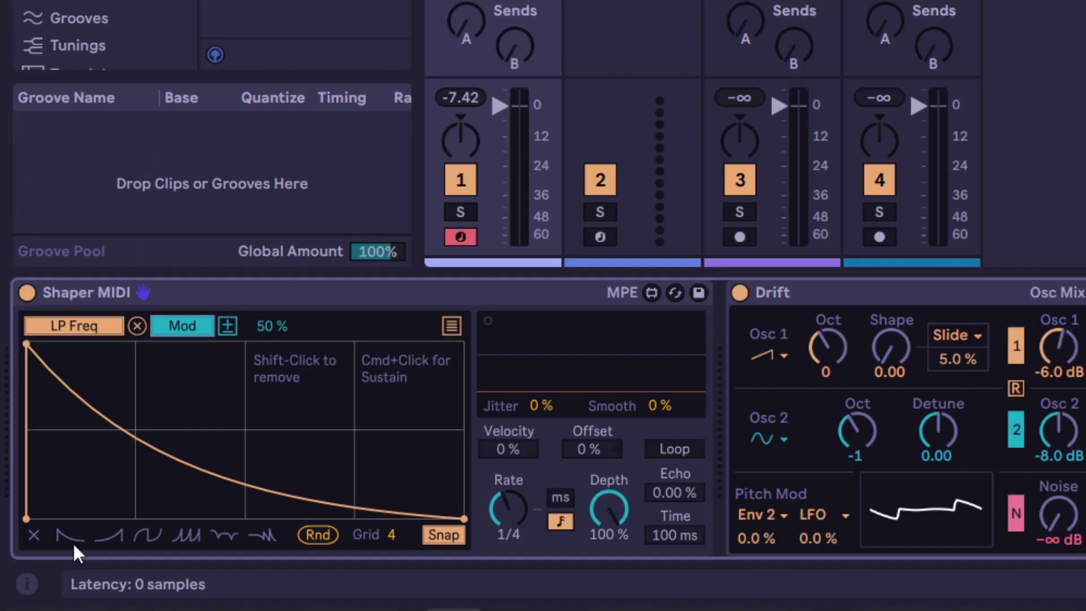
Try the preset modulation shapes one after another, clear the curve, and reload the falling decay shape
left_click(118, 545)
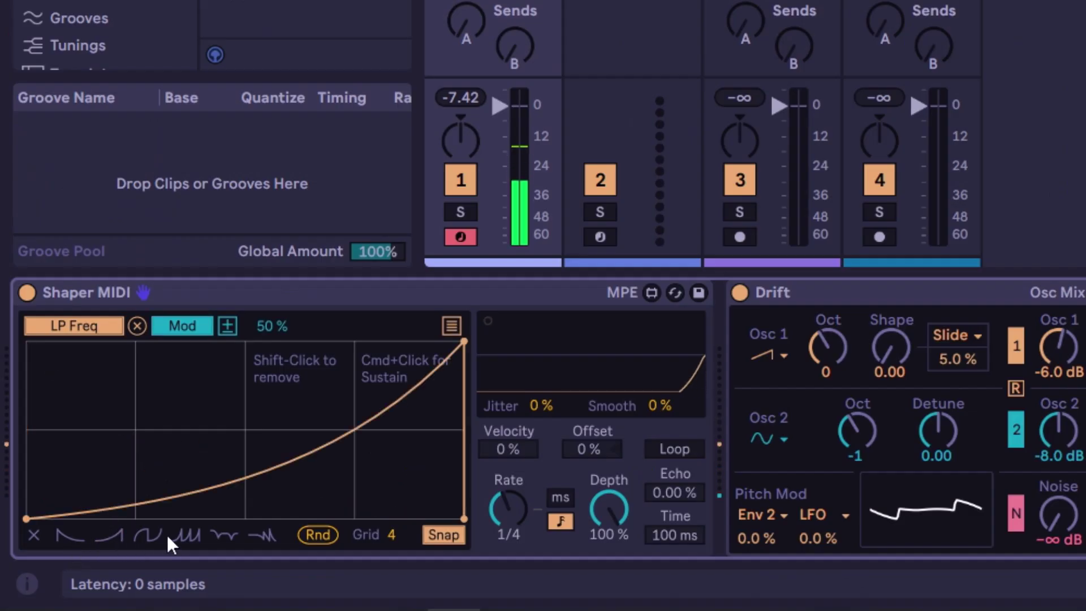
left_click(150, 542)
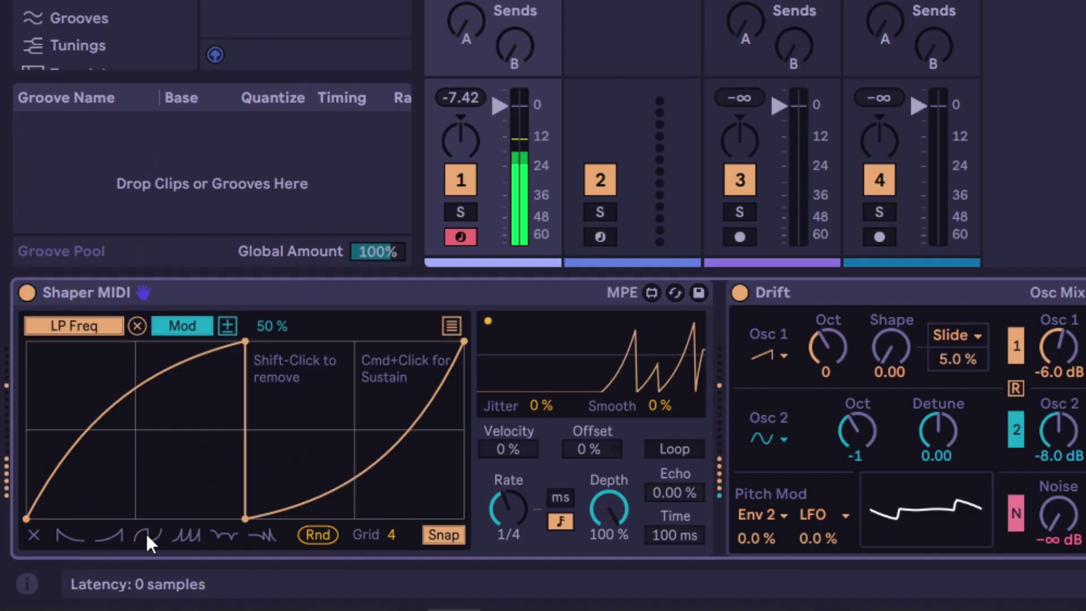
left_click(188, 540)
left_click(226, 543)
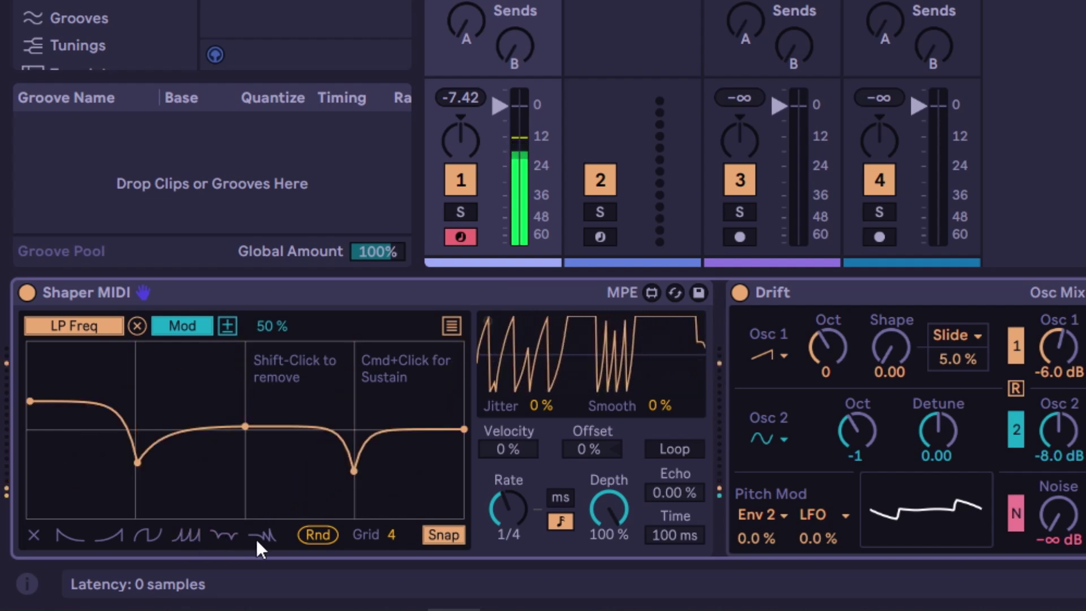
left_click(268, 542)
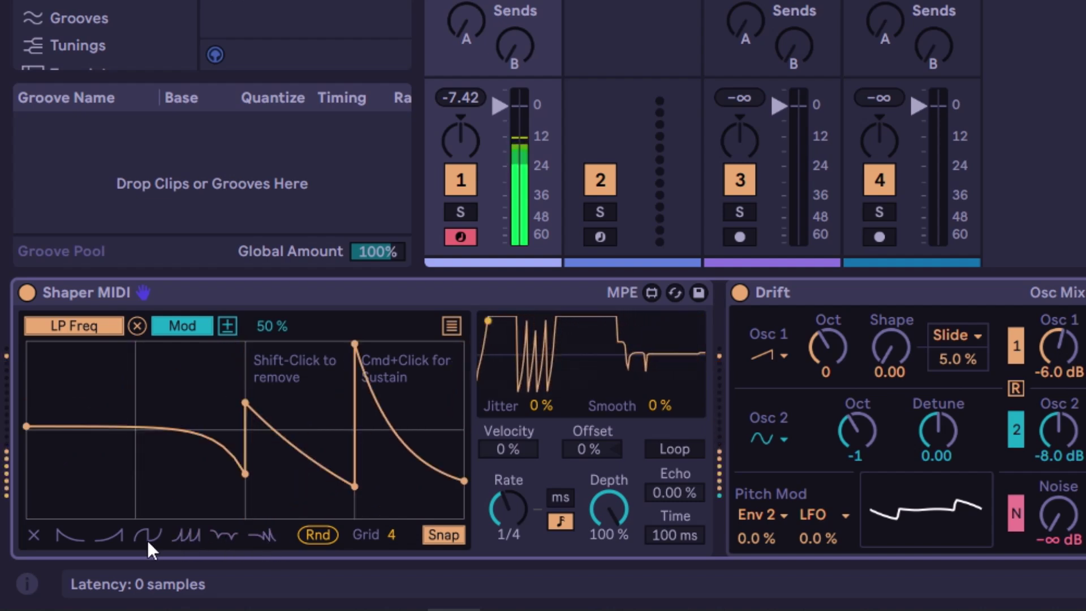
left_click(35, 538)
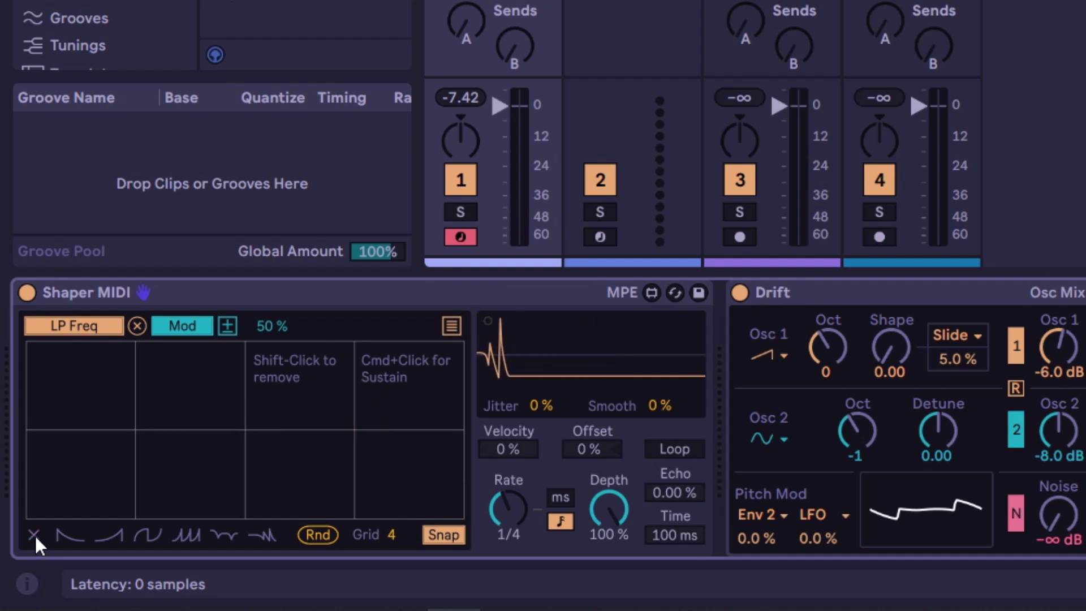
left_click(70, 536)
Clear the shape and draw a five-point curve that rises slightly to the first quarter, then falls to zero at the end
left_click(33, 534)
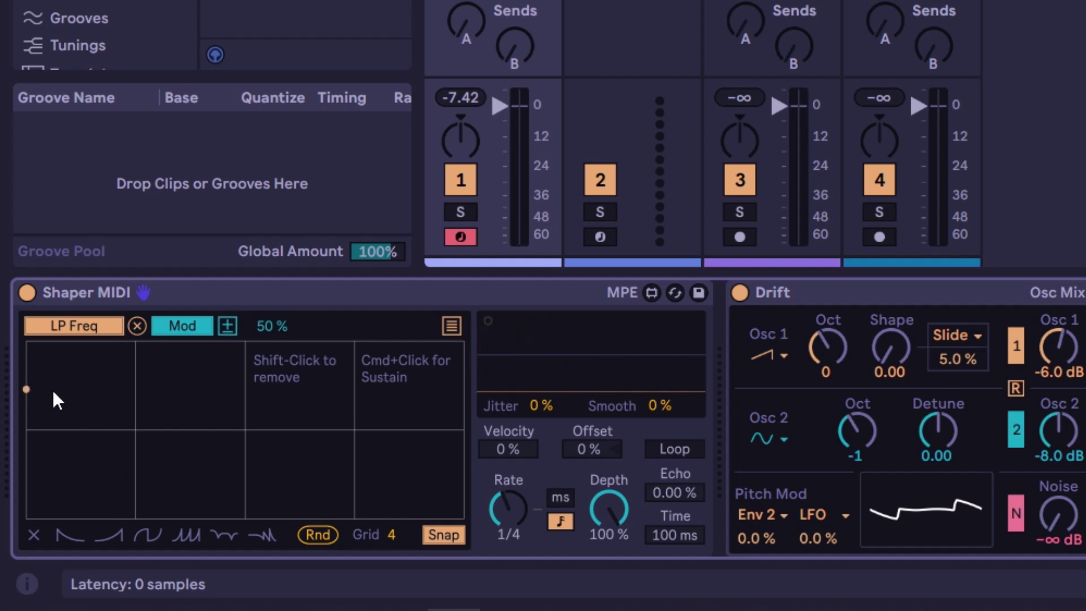
left_click(135, 417)
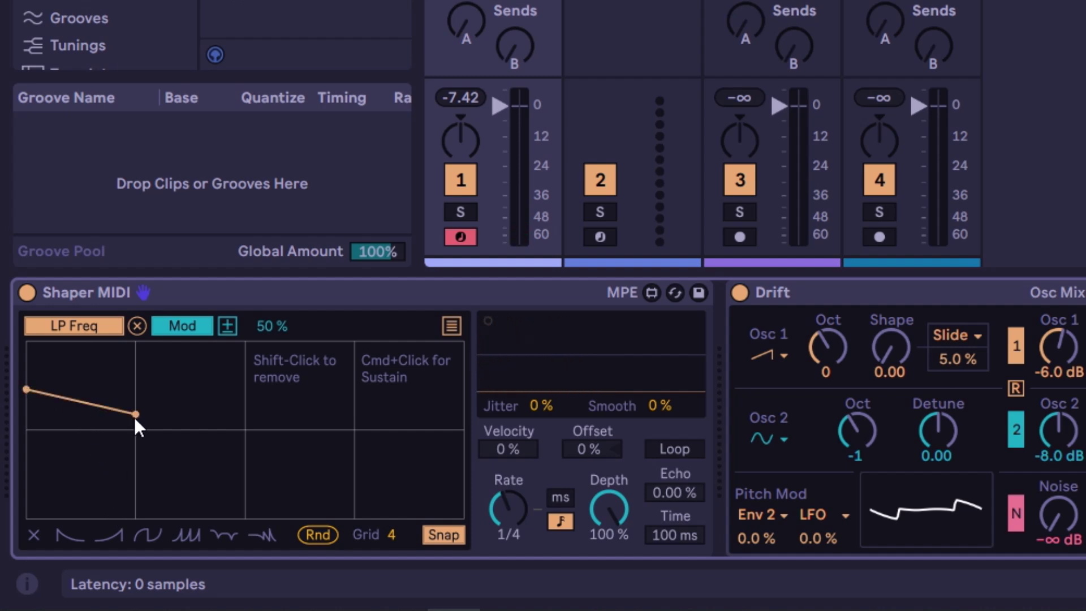
left_click_drag(137, 416, 139, 372)
left_click(232, 395)
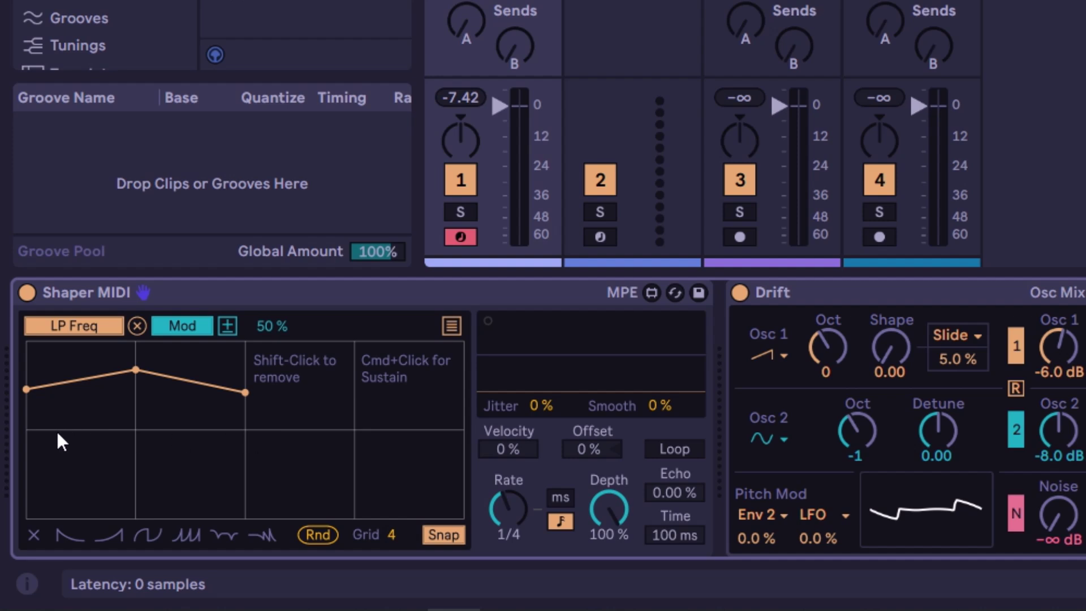
left_click(357, 430)
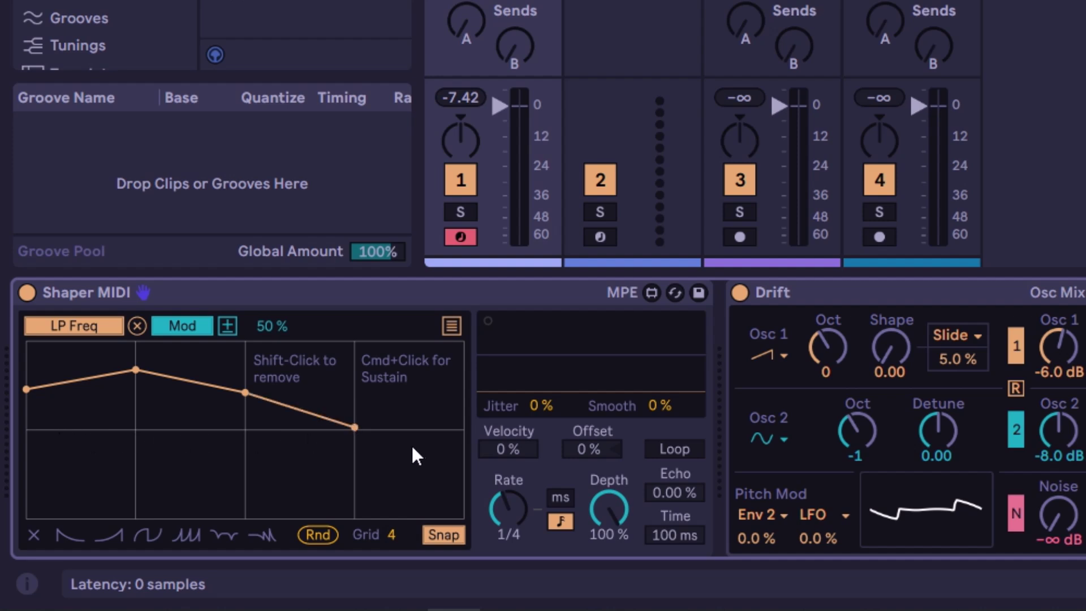
left_click(453, 487)
left_click_drag(465, 490, 462, 521)
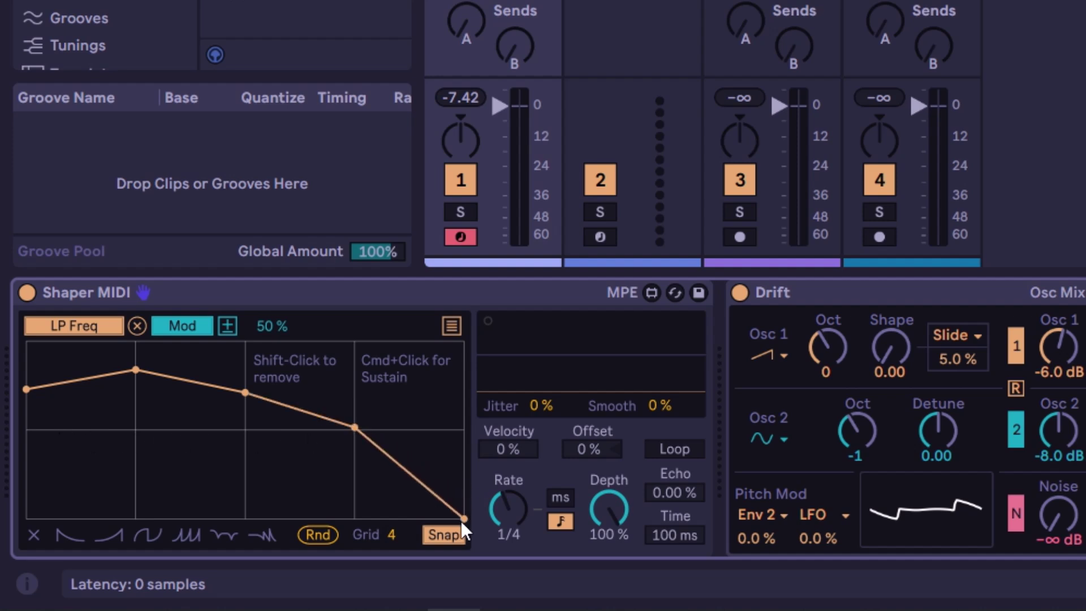
Delete the curve points at the quarter and halfway grid lines
left_click(245, 393, "shift")
left_click(137, 372, "shift")
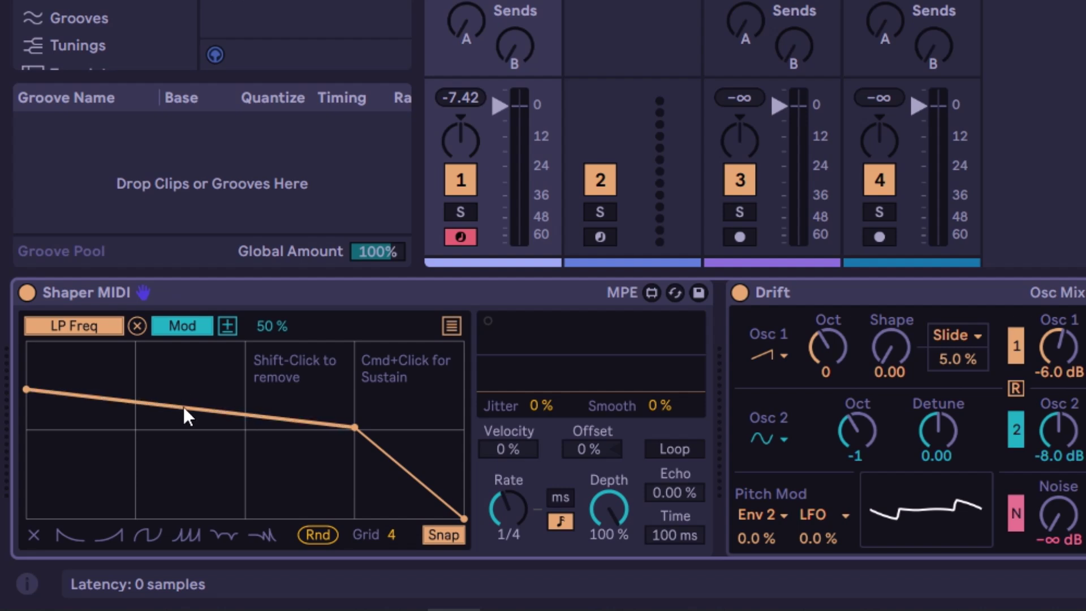
Add a raised point at the halfway grid line and bend the segment after it into a steep decay
mouse_move(190, 408)
left_mouse_down()
mouse_move(191, 391)
mouse_move(187, 400)
left_mouse_up()
left_click(194, 388)
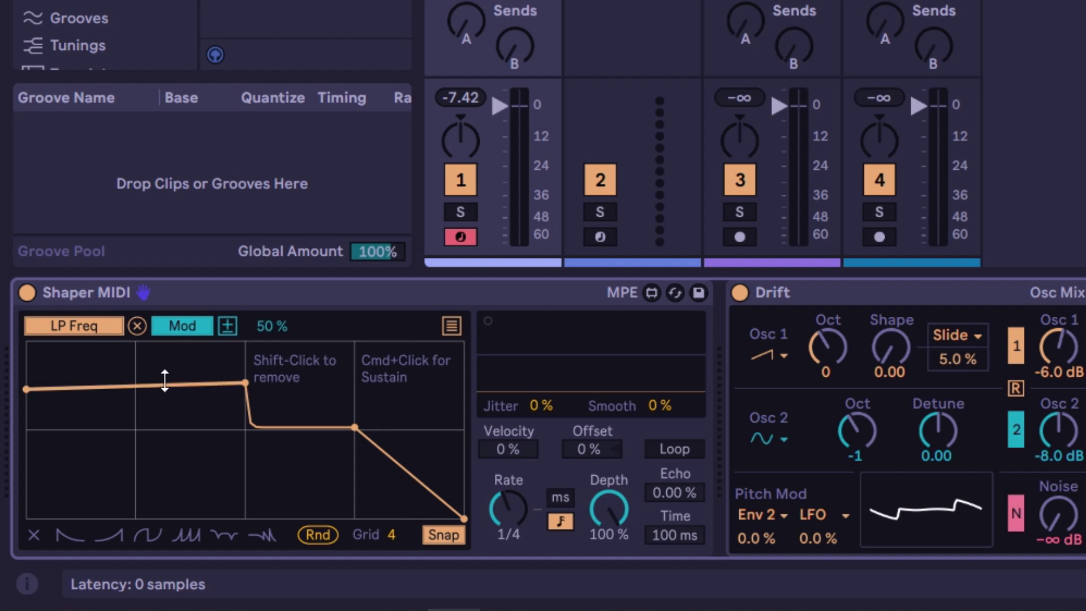
mouse_move(268, 424)
left_mouse_down()
mouse_move(268, 384)
mouse_move(268, 429)
mouse_move(251, 427)
left_mouse_up()
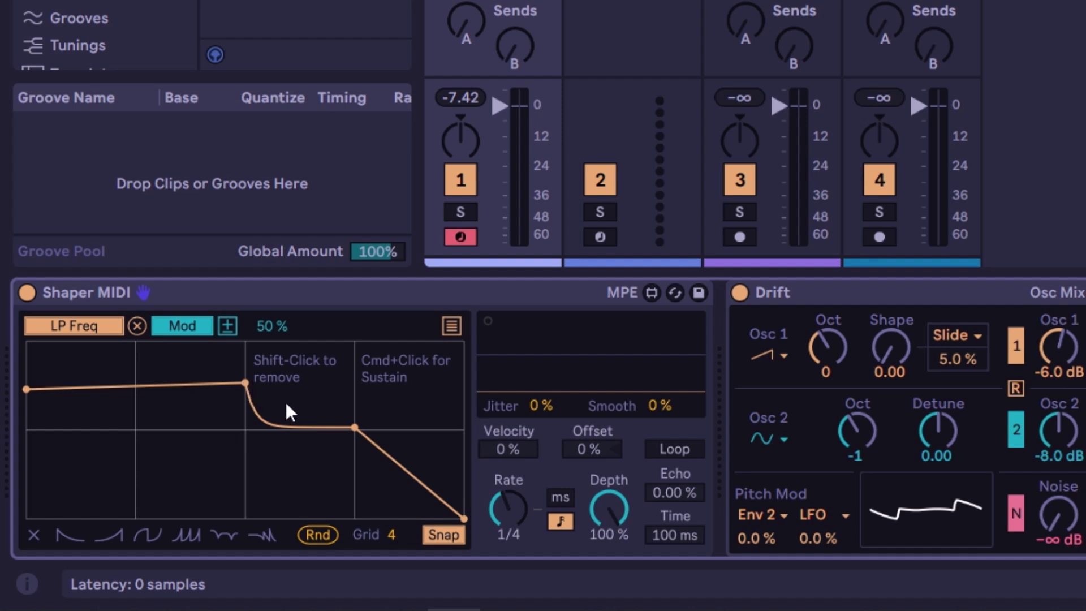
With Snap off, move the halfway point to just past the first quarter line, then re-enable Snap
left_click(447, 536)
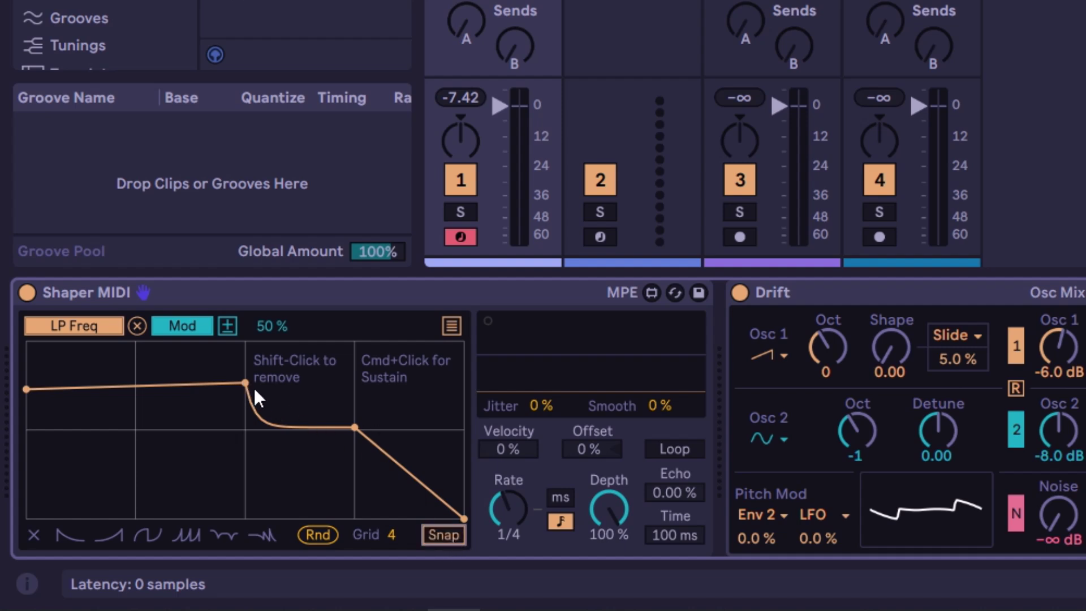
left_click_drag(247, 389, 164, 384)
left_click(444, 537)
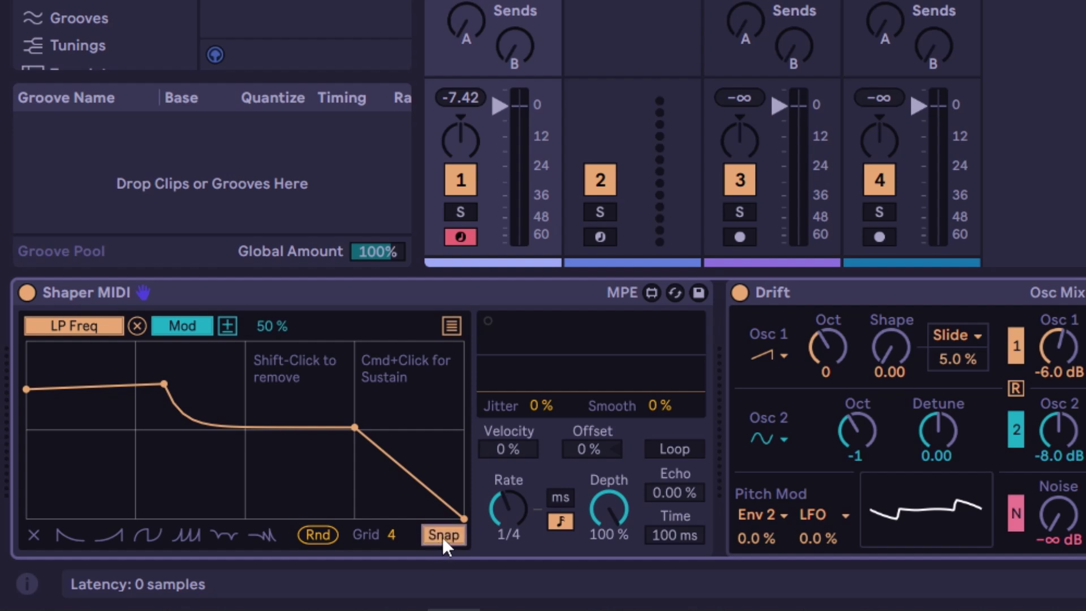
Set the grid to 16 and move the second curve point down near the bottom at the quarter line
left_click_drag(395, 536, 395, 516)
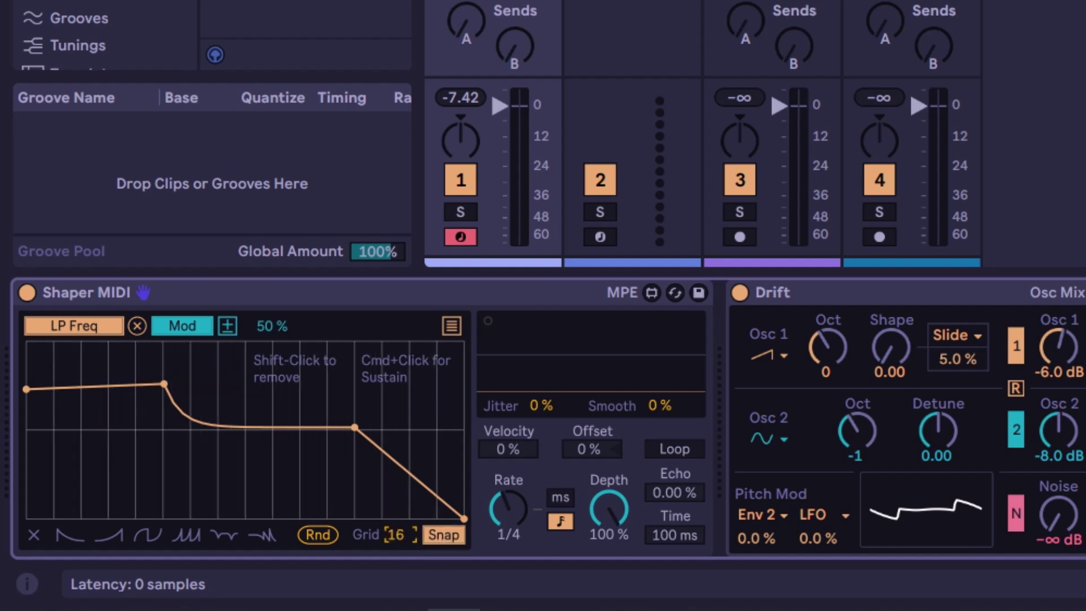
left_click_drag(165, 387, 137, 494)
left_click(245, 391)
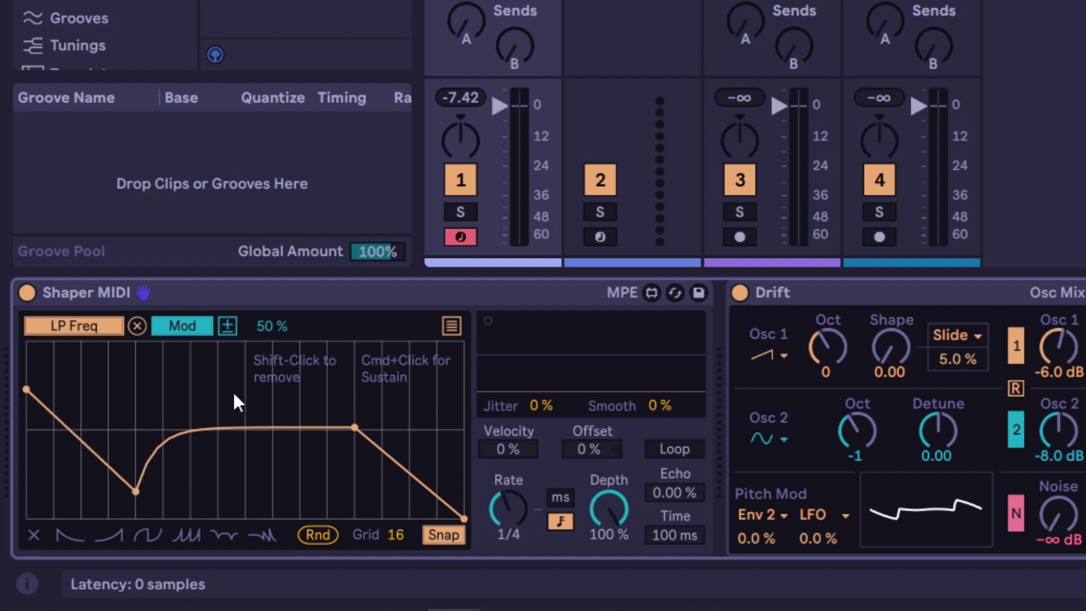
Add a raised curve point at the halfway grid line and replace the curve with several successive randomized shapes
left_click(169, 387)
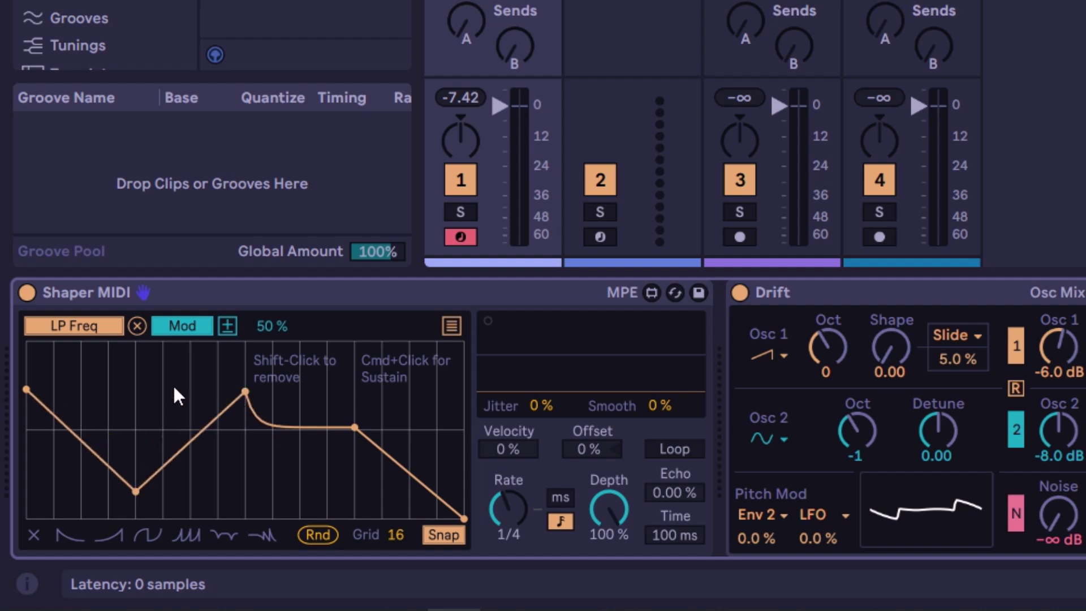
left_click(318, 536)
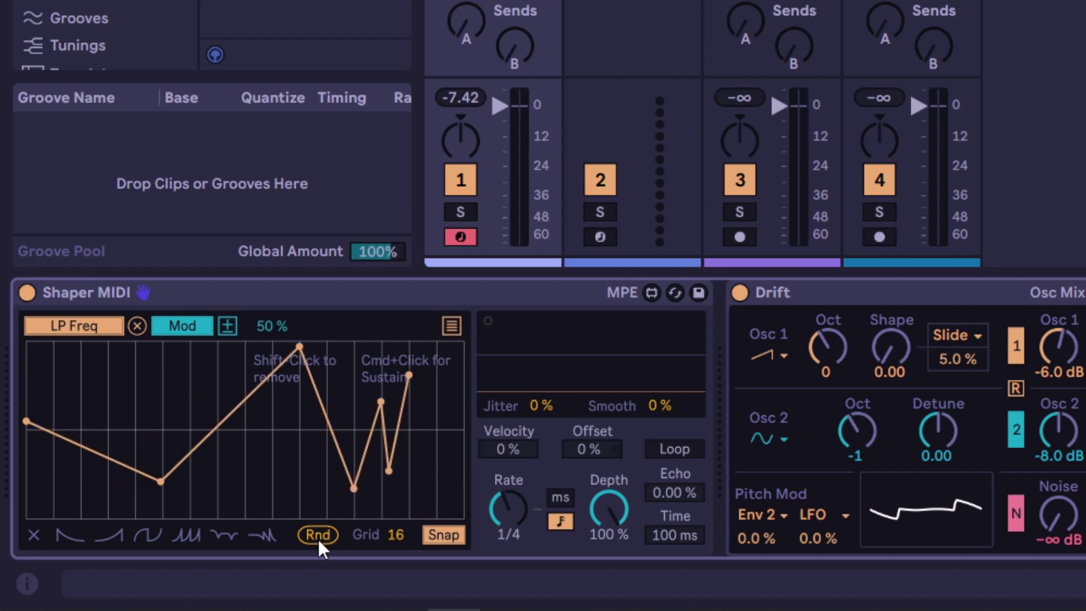
left_click(318, 535)
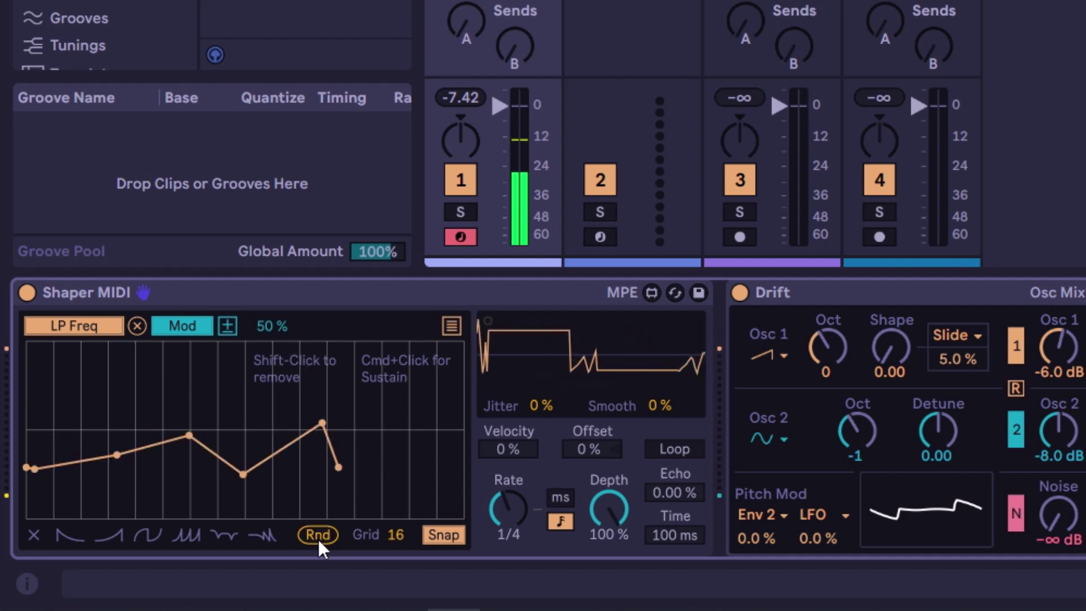
left_click(319, 535)
left_click(318, 536)
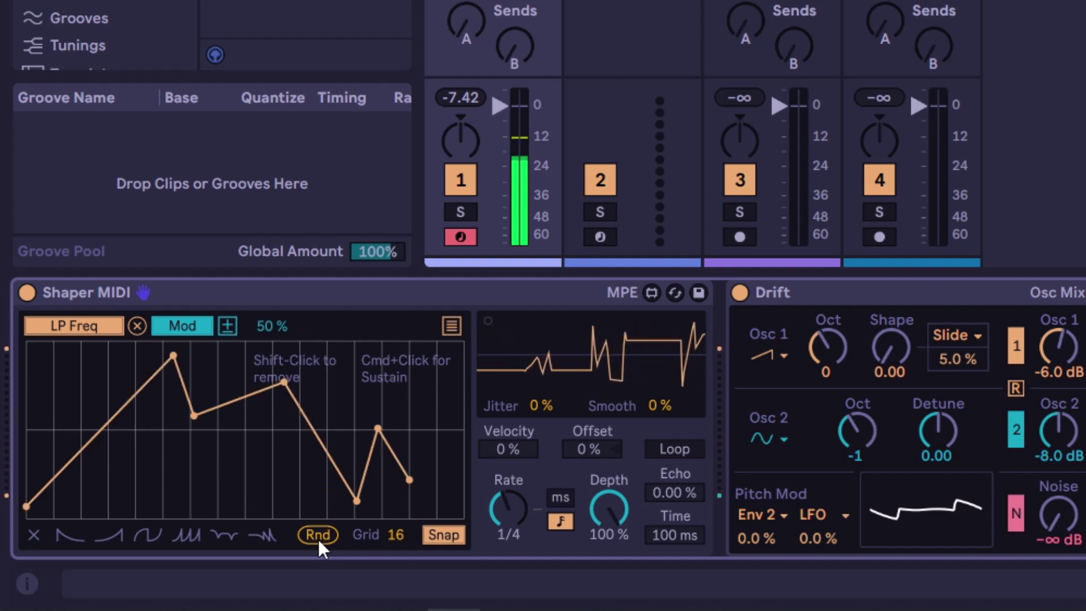
left_click(319, 535)
left_click(319, 536)
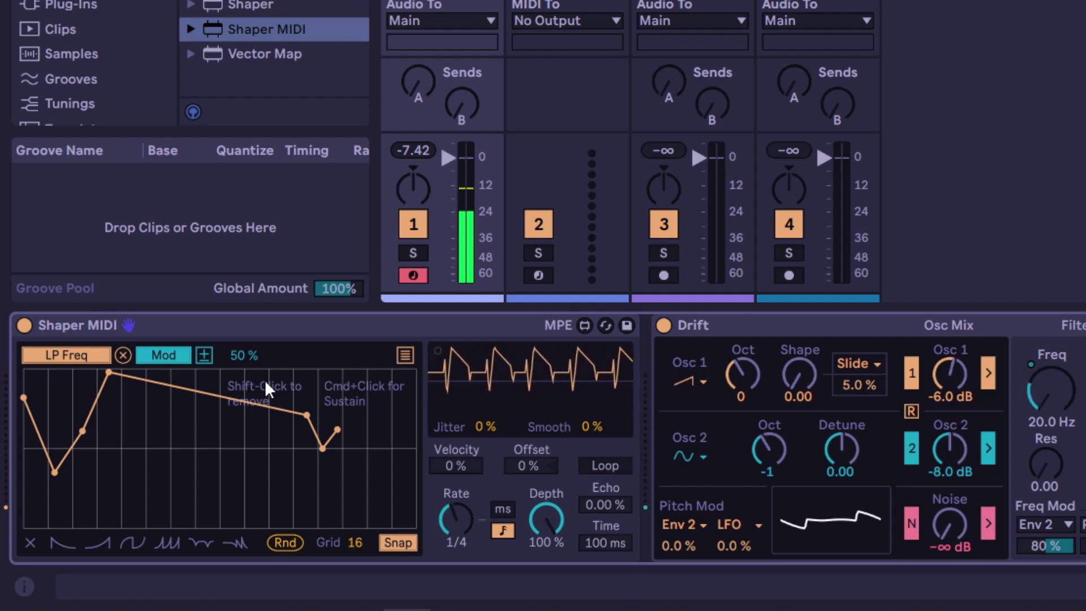
Load the decaying preset shape into the curve and try slower and faster rates, ending at a rate of 1
left_click(62, 544)
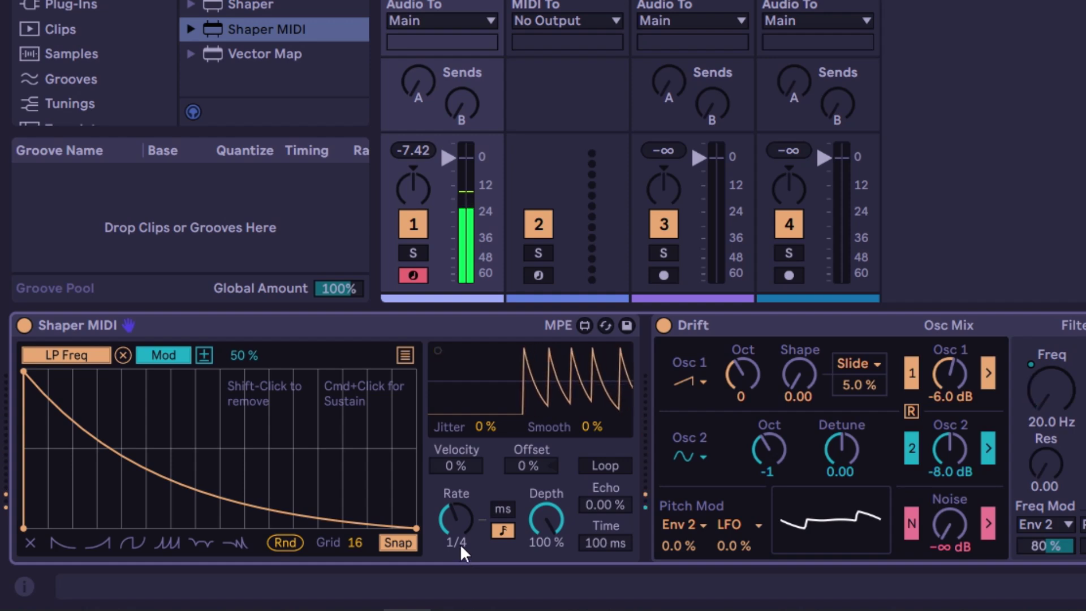
left_click_drag(460, 543, 465, 522)
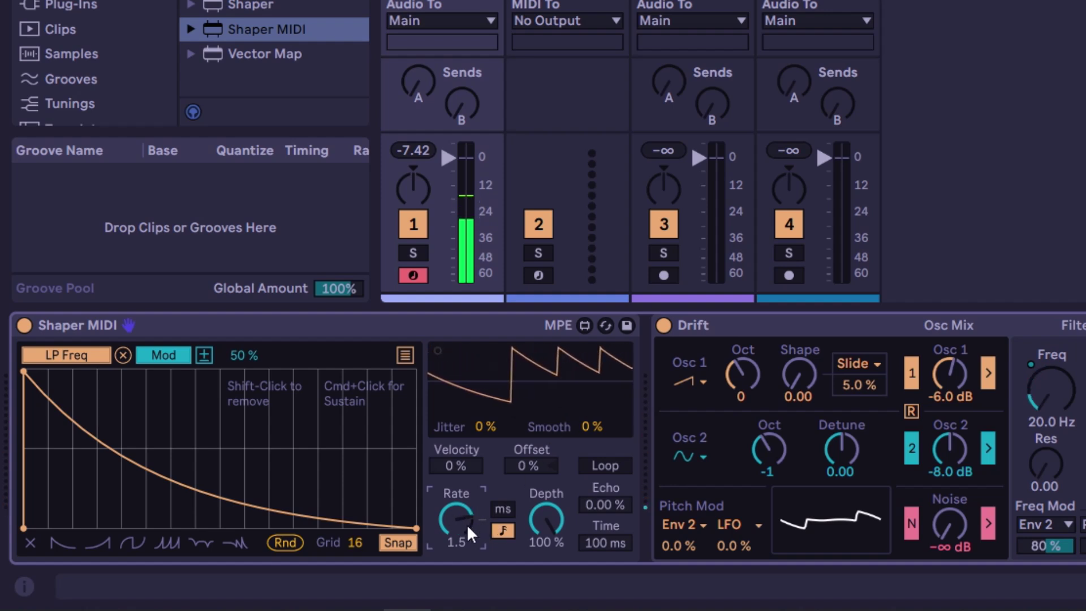
left_click_drag(459, 517, 459, 500)
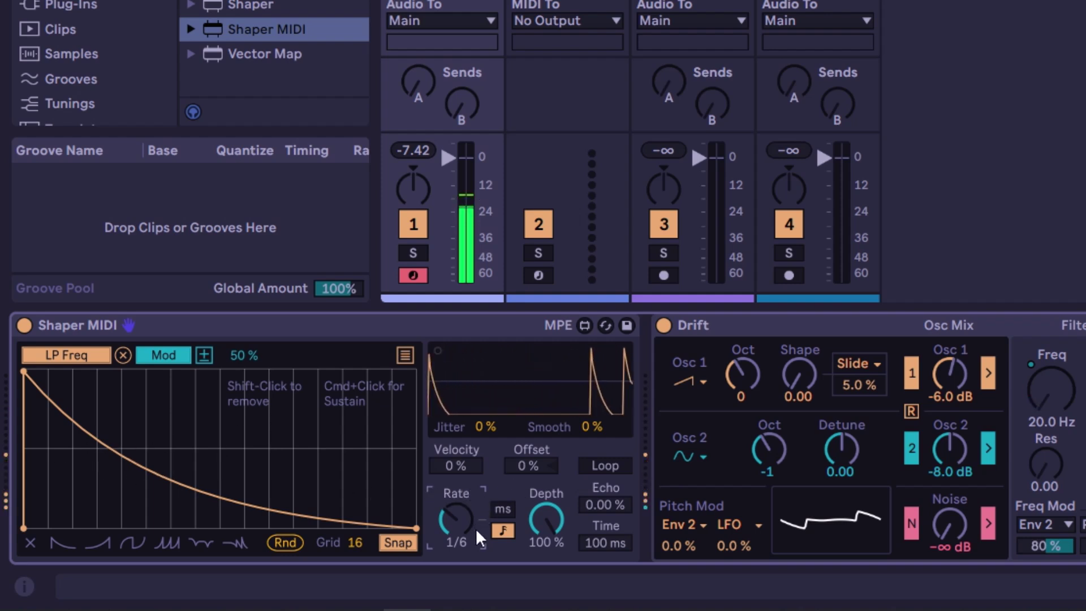
left_click_drag(457, 519, 457, 545)
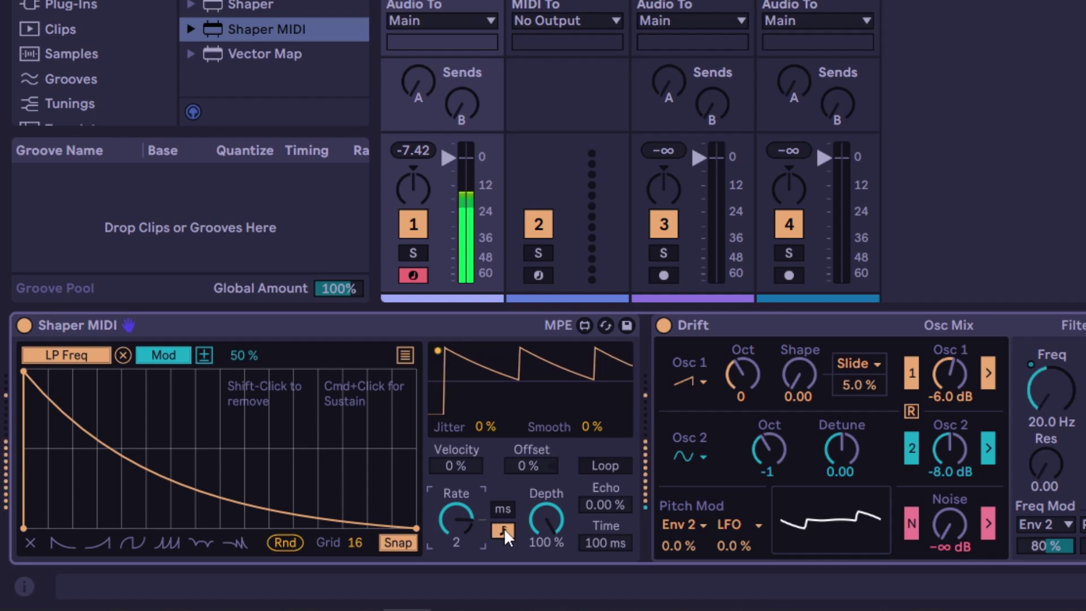
left_click_drag(456, 519, 456, 514)
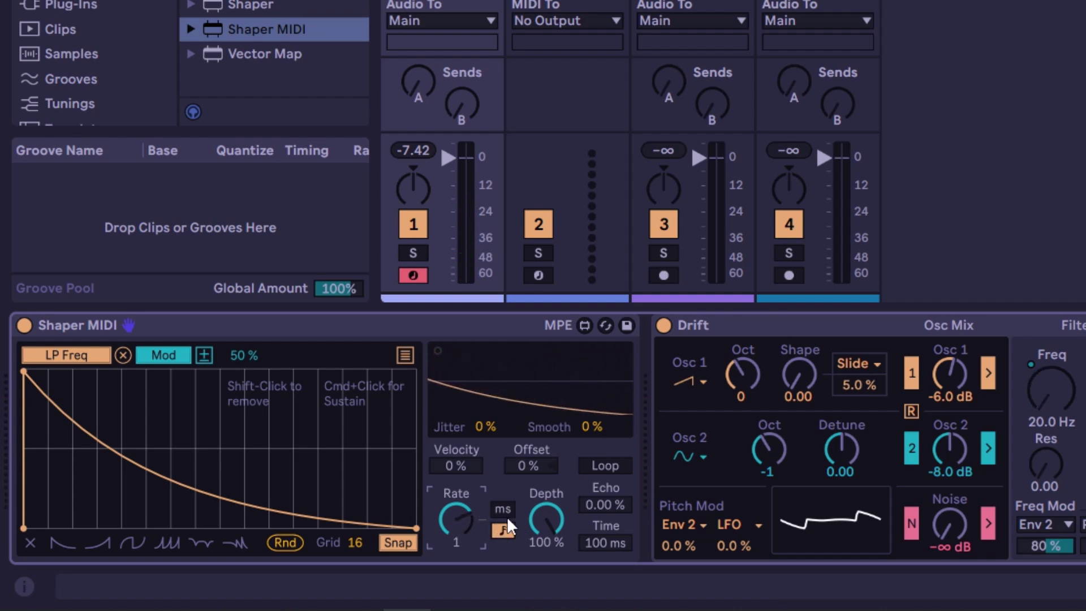
Keep the rate tempo-synced at 5/16, and lower Depth to 36.2 % before restoring it to 100 %
left_click(503, 510)
left_click(502, 531)
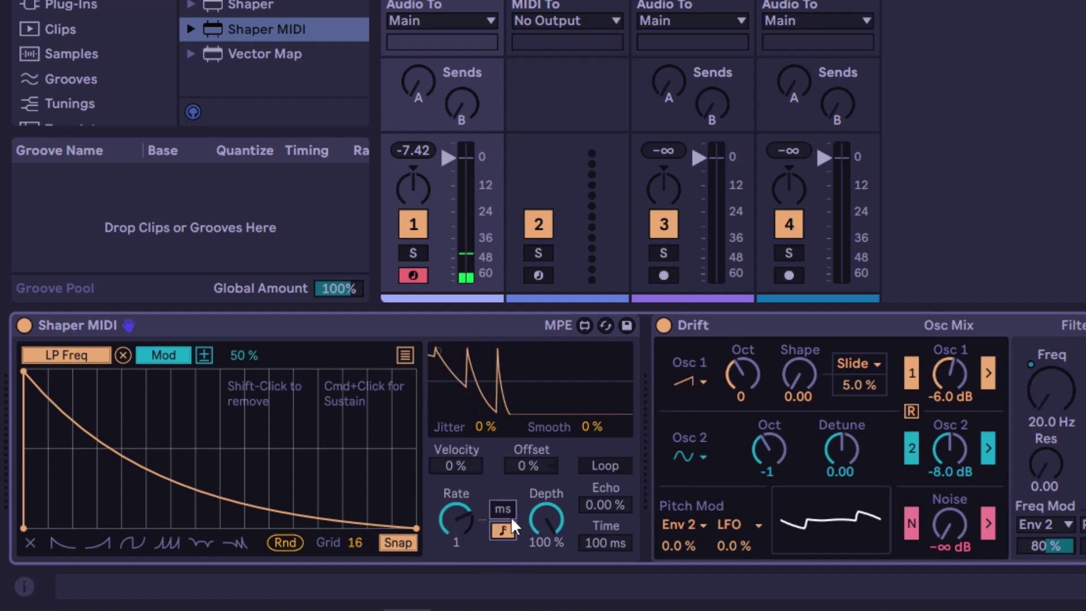
left_click_drag(457, 517, 457, 527)
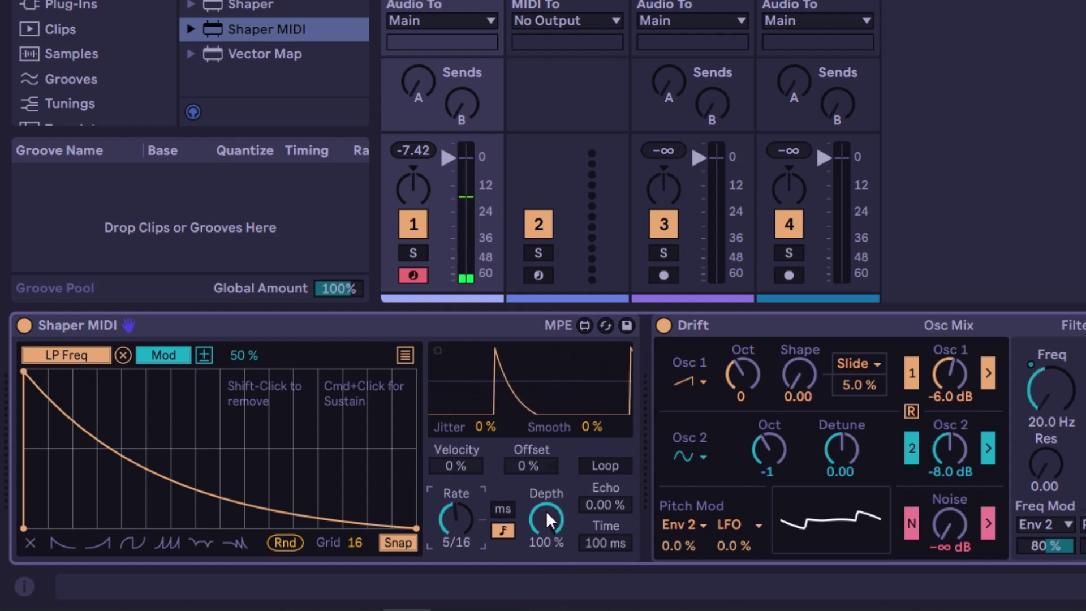
left_click_drag(547, 519, 547, 558)
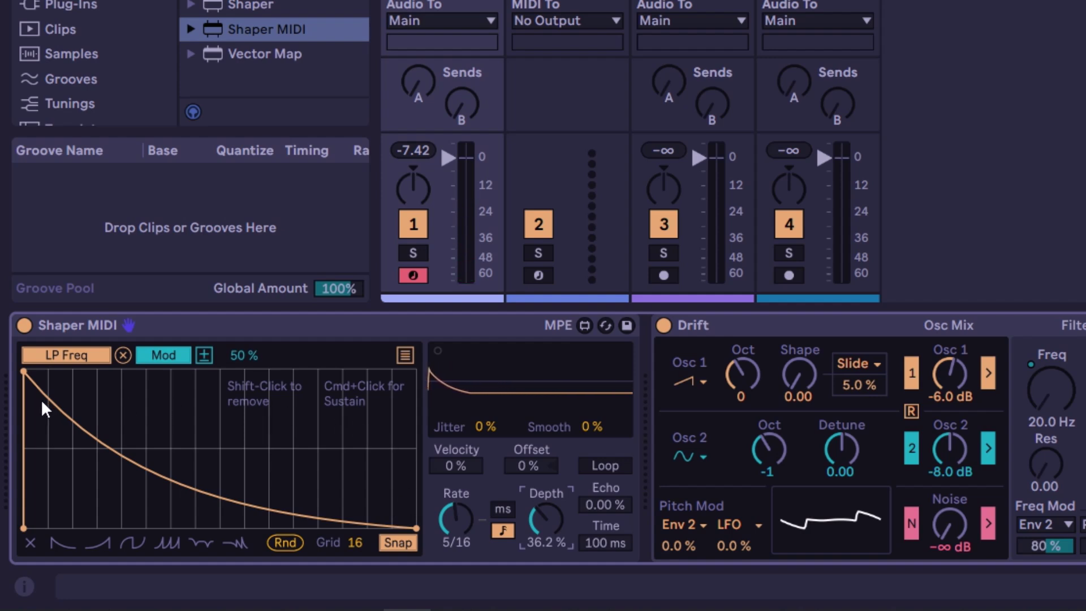
mouse_move(559, 503)
left_mouse_down()
mouse_move(559, 523)
mouse_move(559, 467)
mouse_move(551, 492)
left_mouse_up()
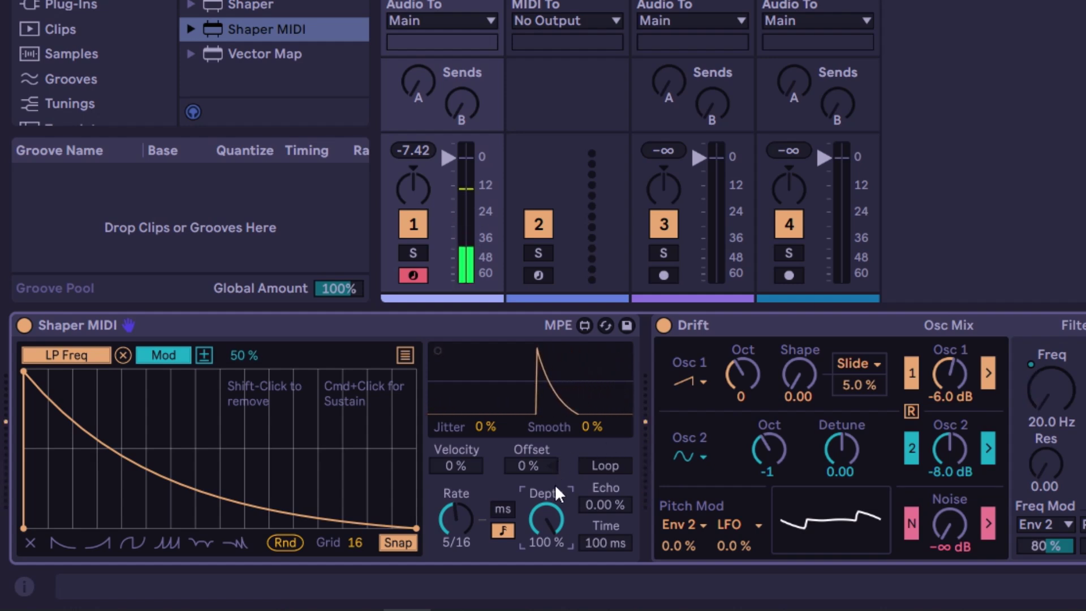
Enable Loop with the rate at 1/16 and raise Drift's filter frequency to 179 Hz
left_click(608, 464)
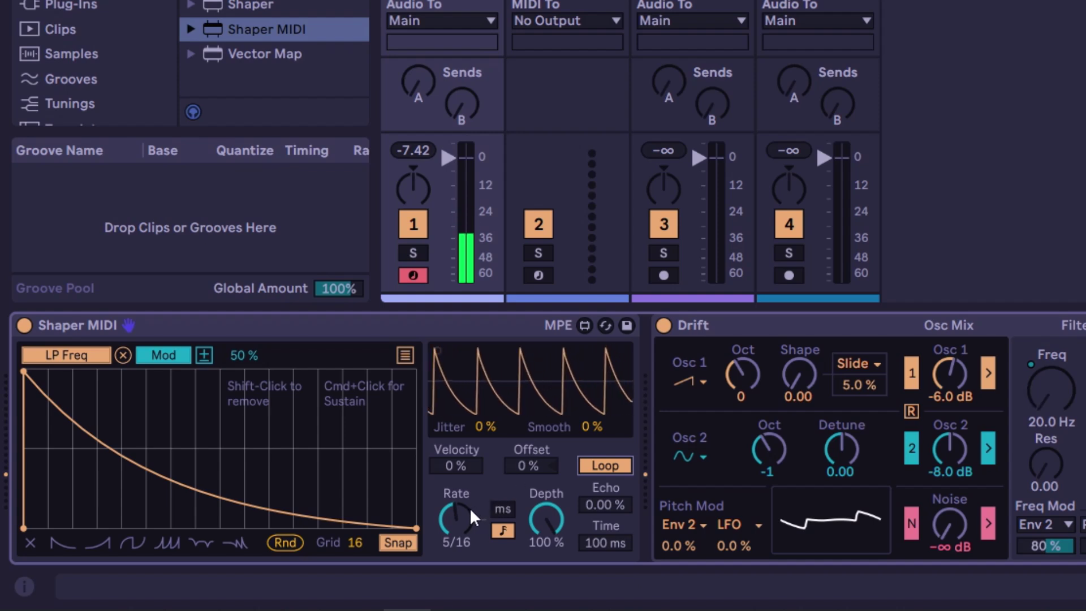
left_click_drag(448, 508, 448, 488)
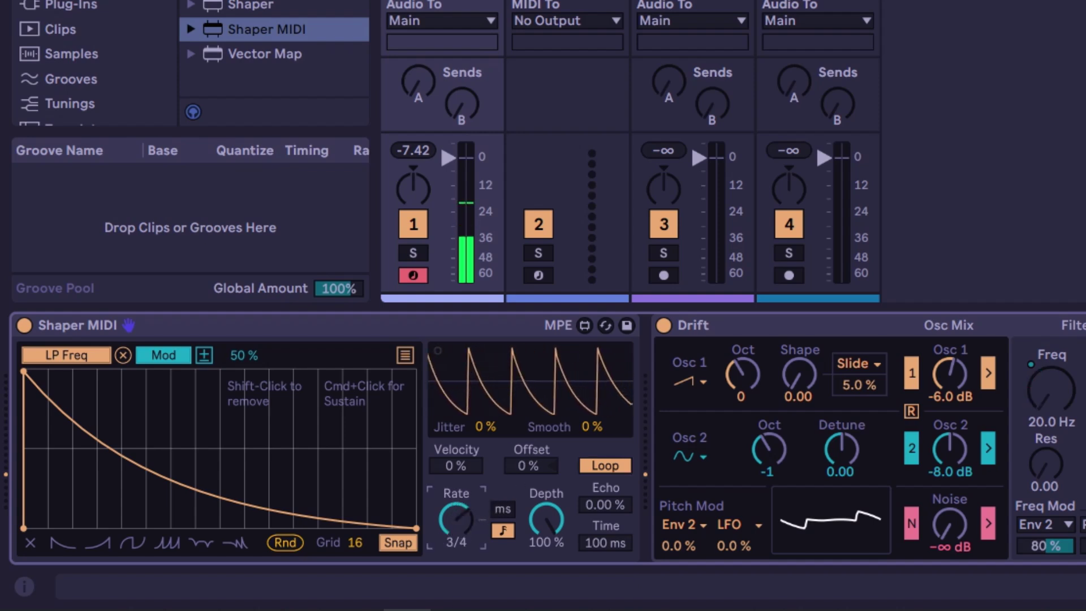
left_click_drag(1051, 389, 1051, 366)
left_click_drag(456, 518, 456, 544)
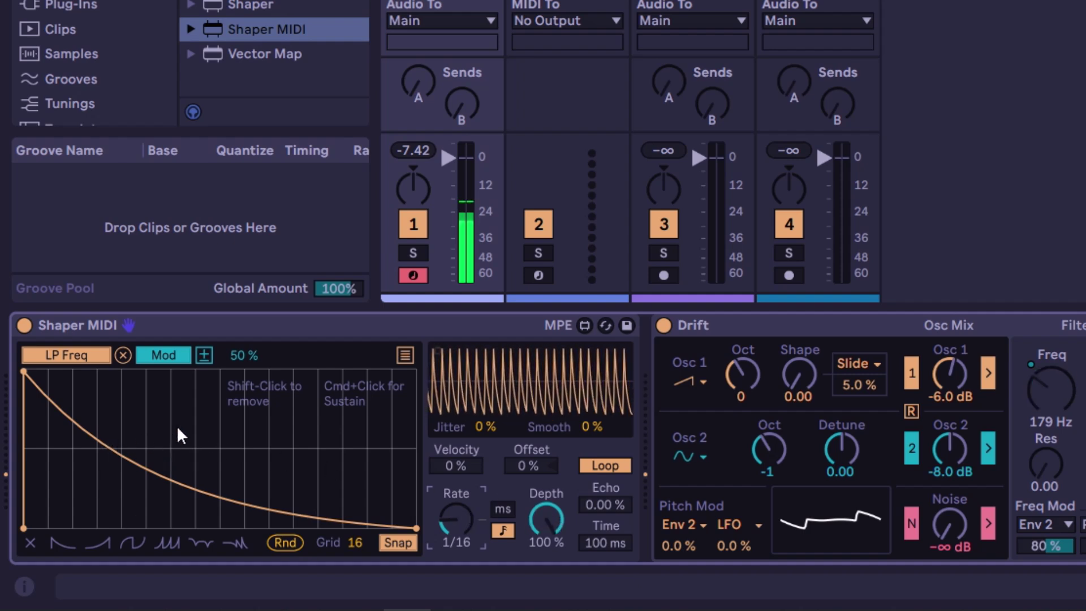
Add a curve point at the seventh grid line, move the starting peak to the second grid line, and set the rate to 1/6
left_click(195, 422)
left_click_drag(23, 372, 73, 371)
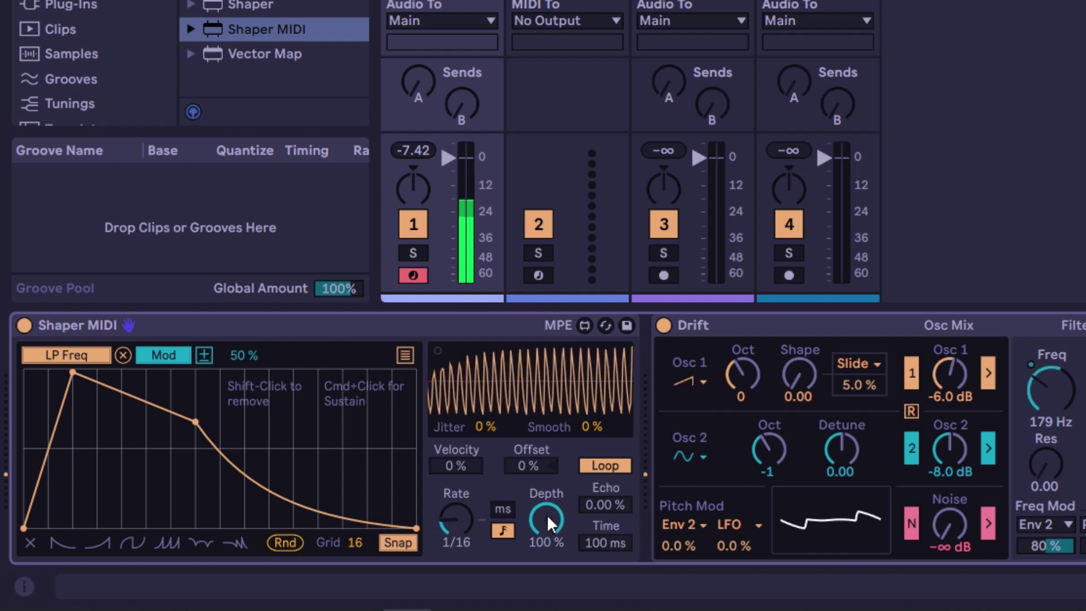
left_click_drag(546, 517, 485, 523)
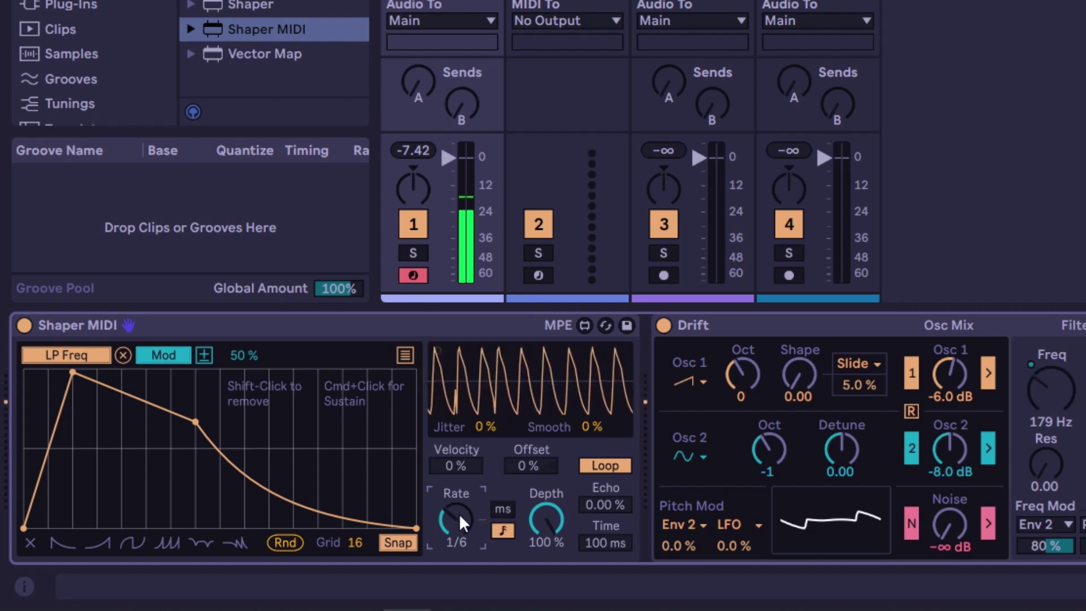
Move the peak back to the start of the curve and reload the decaying preset shape
left_click_drag(73, 372, 8, 369)
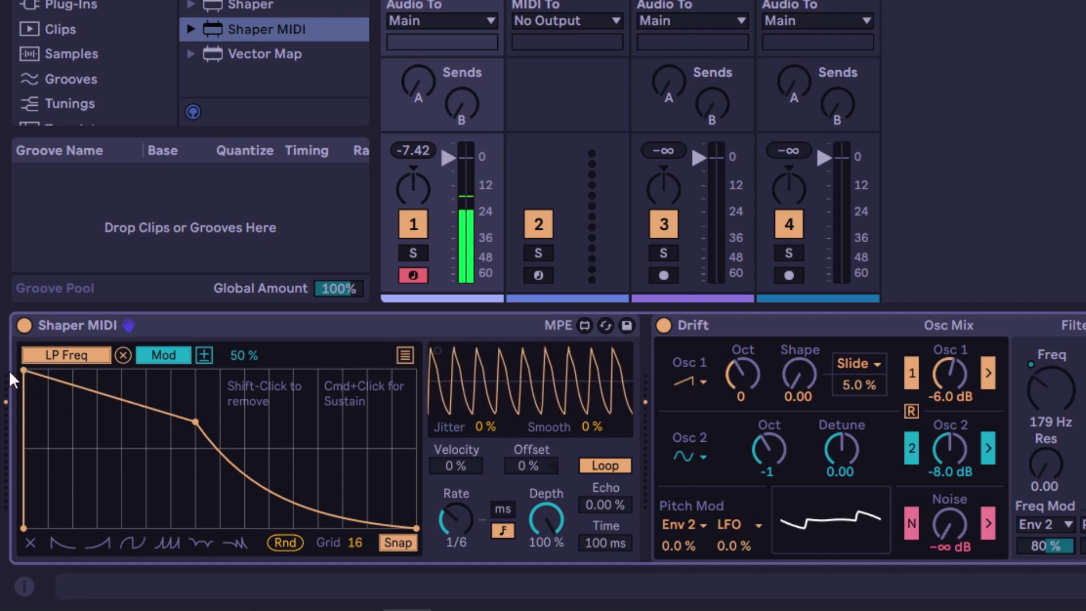
left_click(64, 543)
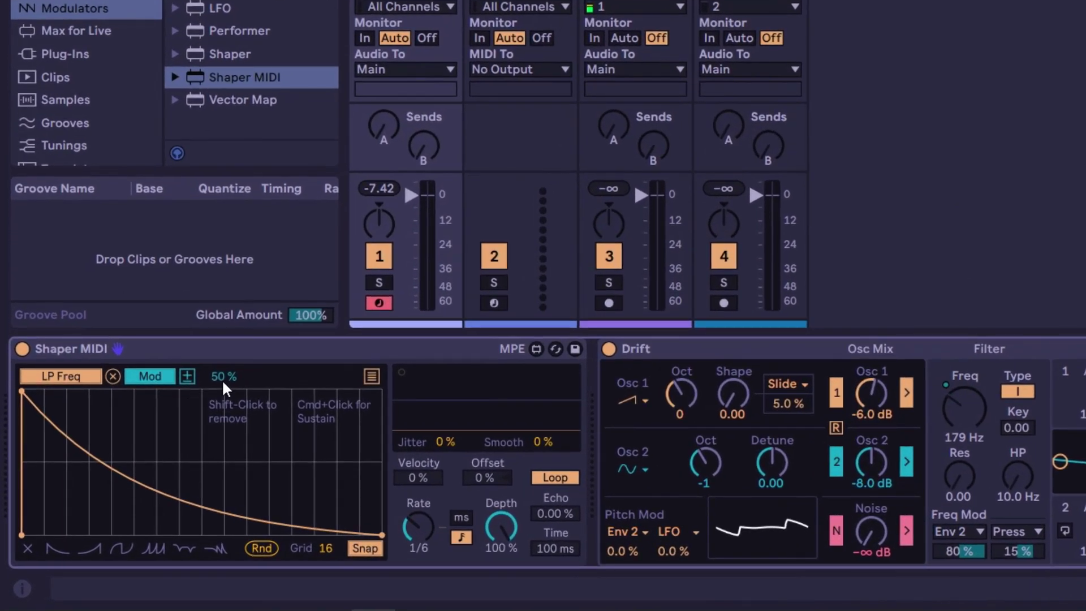
Turn off Loop, and raise Drift's filter frequency to 632 Hz before lowering it to 144 Hz
left_click_drag(952, 425, 952, 402)
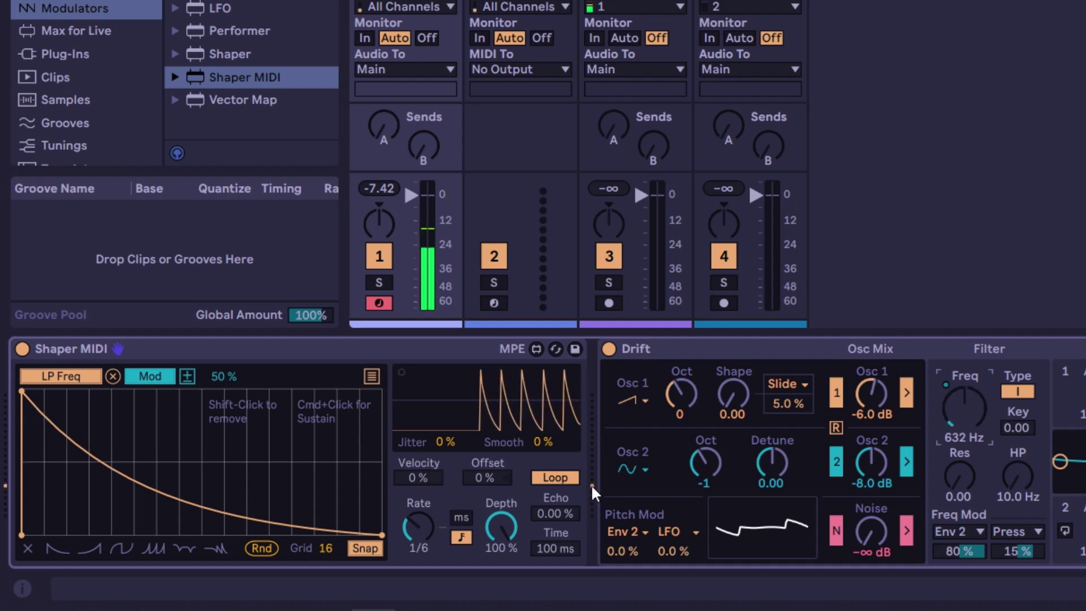
left_click(555, 476)
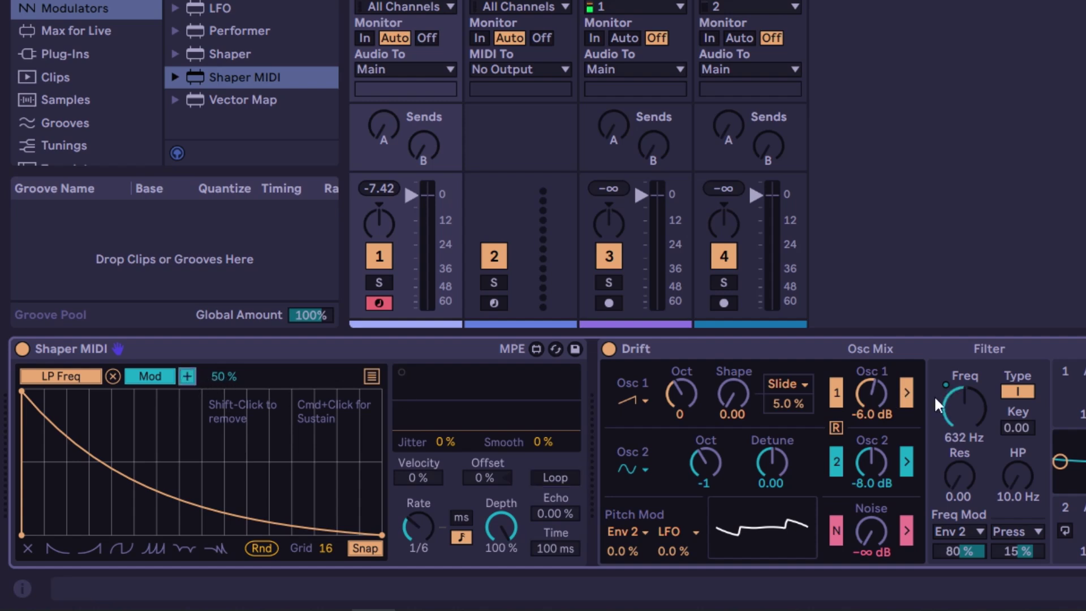
left_click_drag(961, 405, 961, 438)
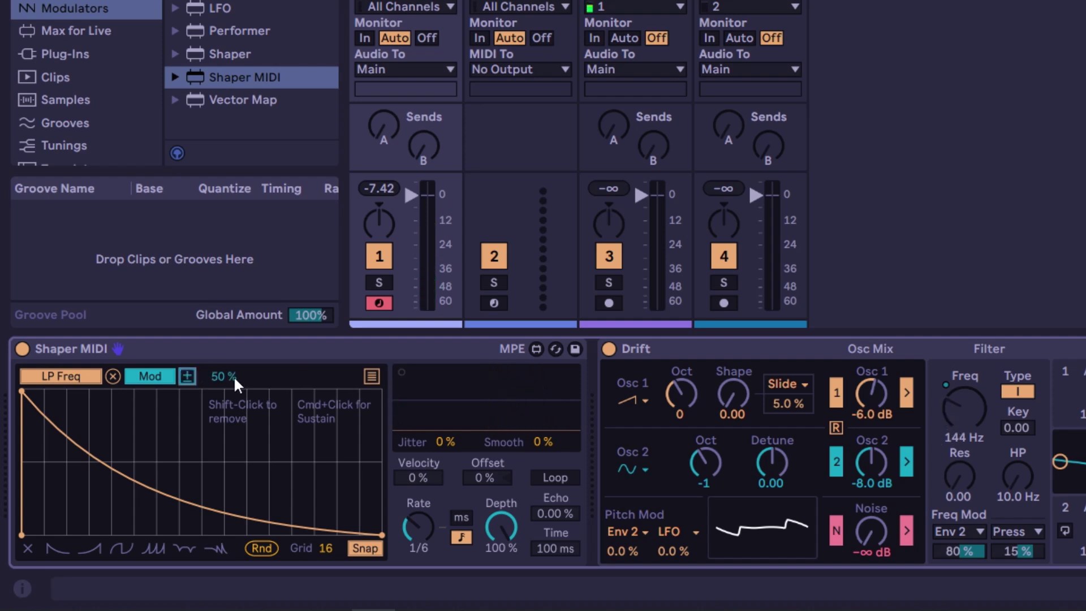
Make the LP Freq modulation unipolar with Drift's filter frequency at 161 Hz, and set the modulation amount to 25 %
left_click(187, 376)
left_click_drag(948, 403, 948, 398)
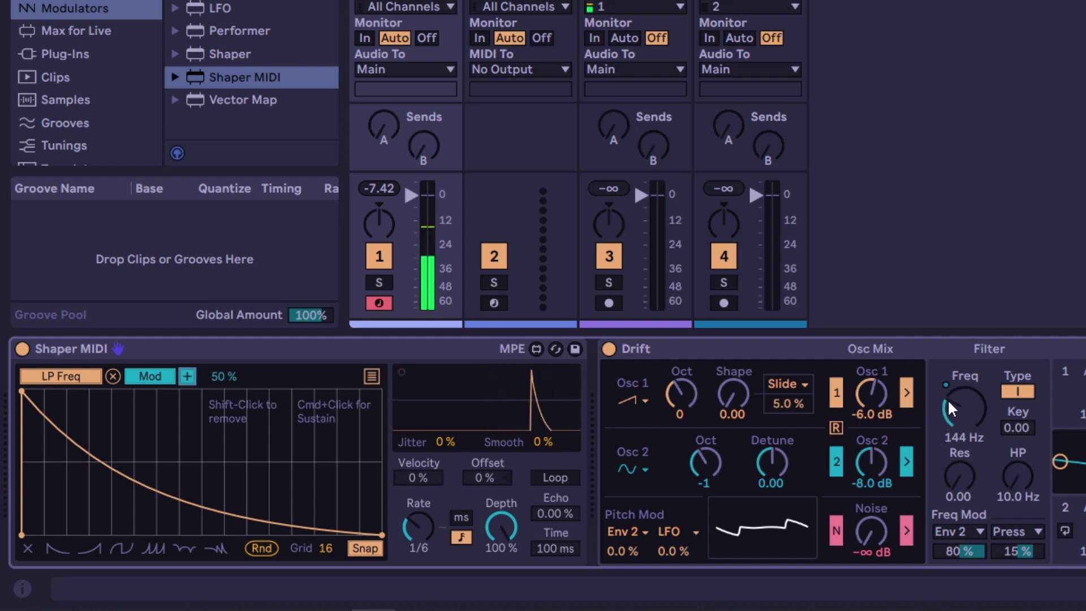
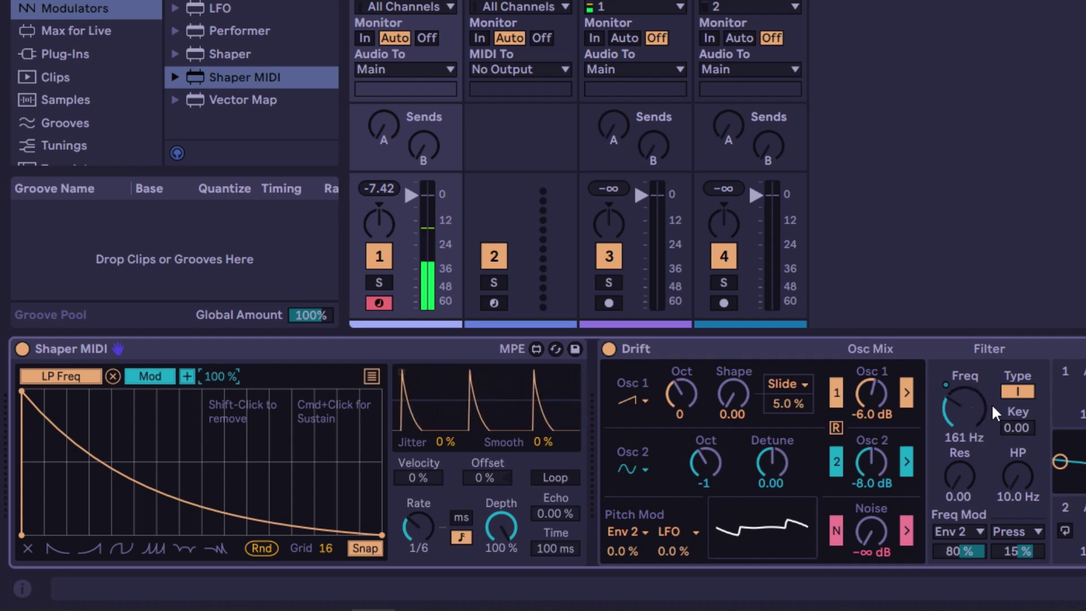
left_click_drag(224, 377, 224, 419)
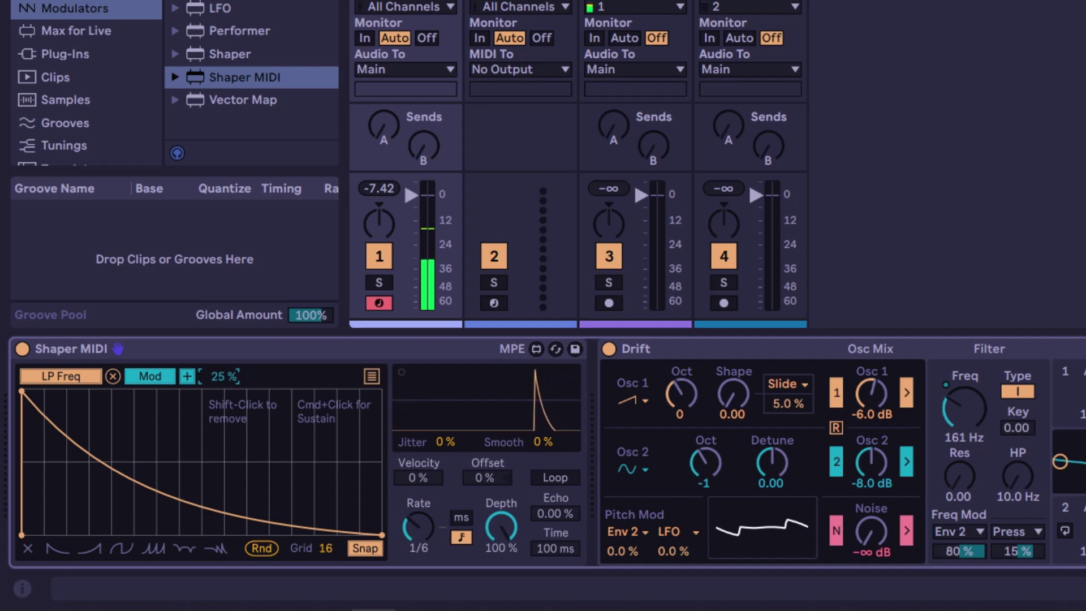
Try bipolar modulation at 9 % and 28 %, keep the amount at 28 %, and return the modulation to unipolar
left_click_drag(224, 376, 223, 370)
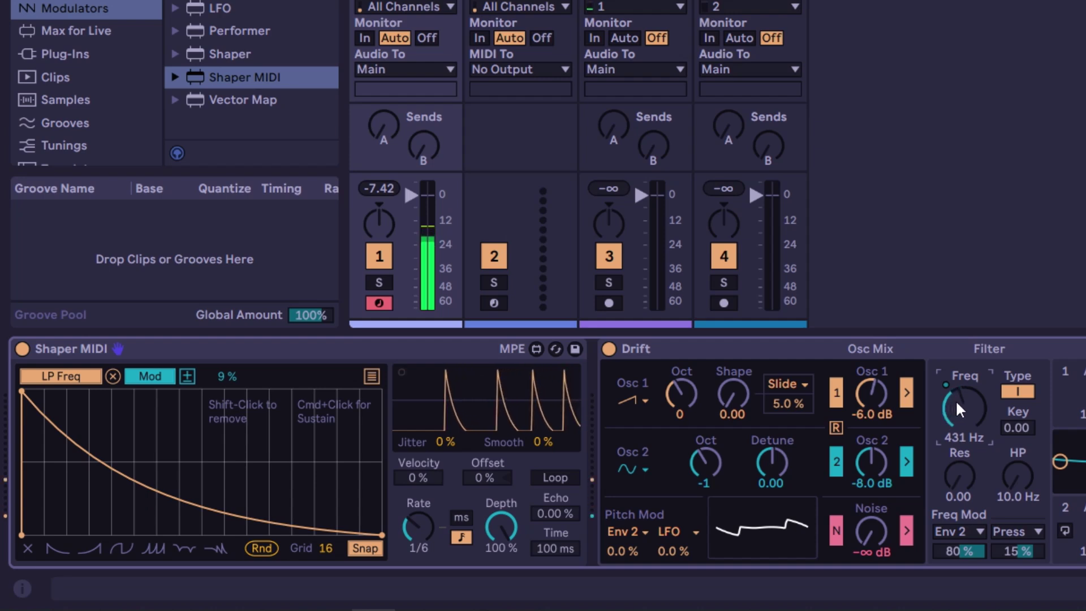
left_click_drag(226, 376, 226, 354)
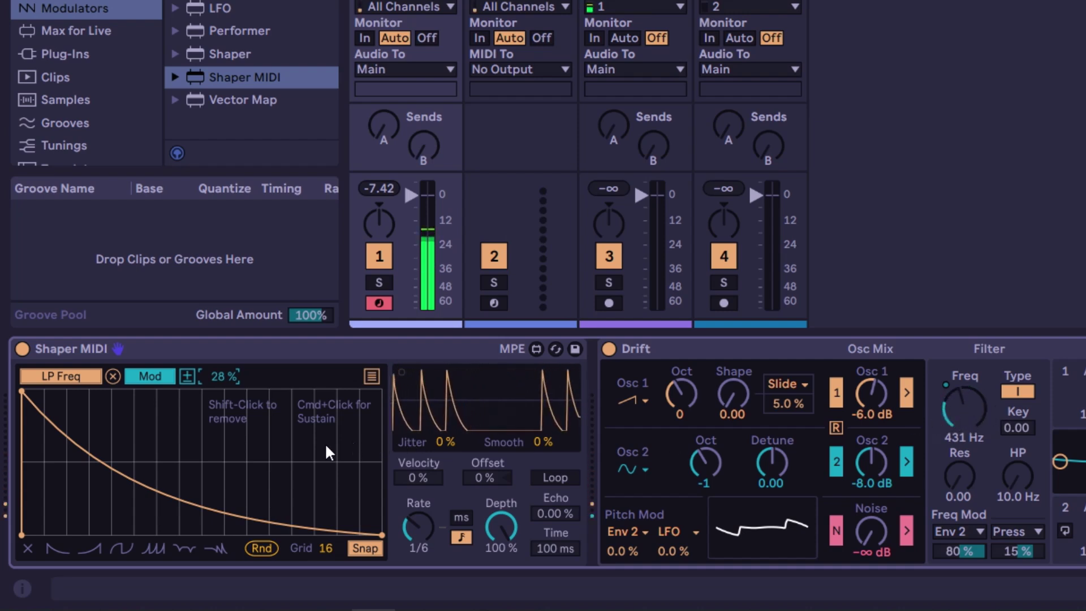
left_click(190, 376)
key("space")
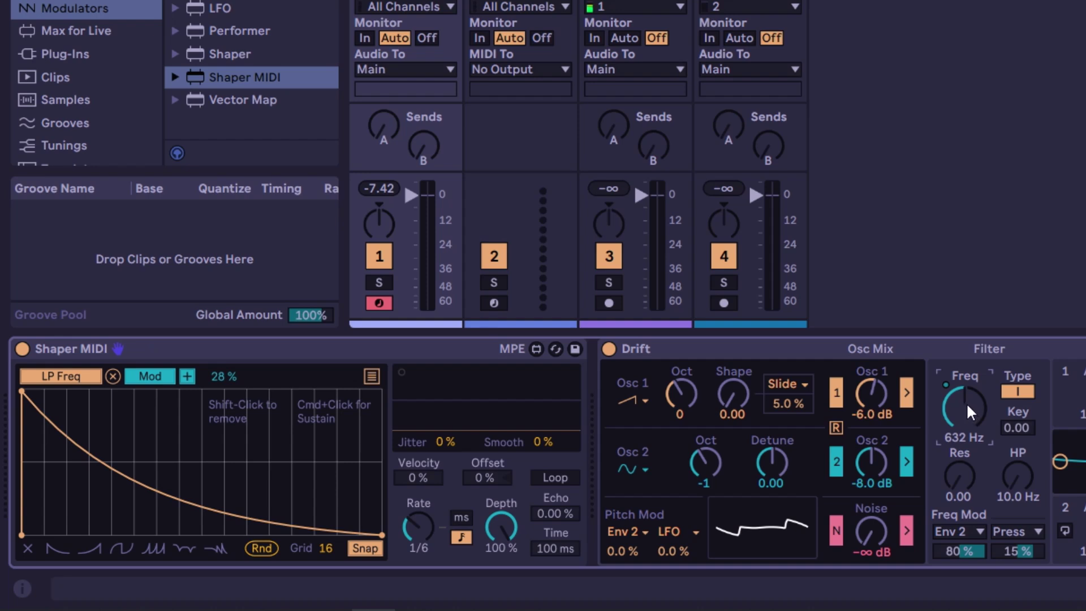
Compare the Mod and Remote modes for the LP Freq mapping, leaving it on Remote with a range of 32 % to 53 %
left_click(150, 376)
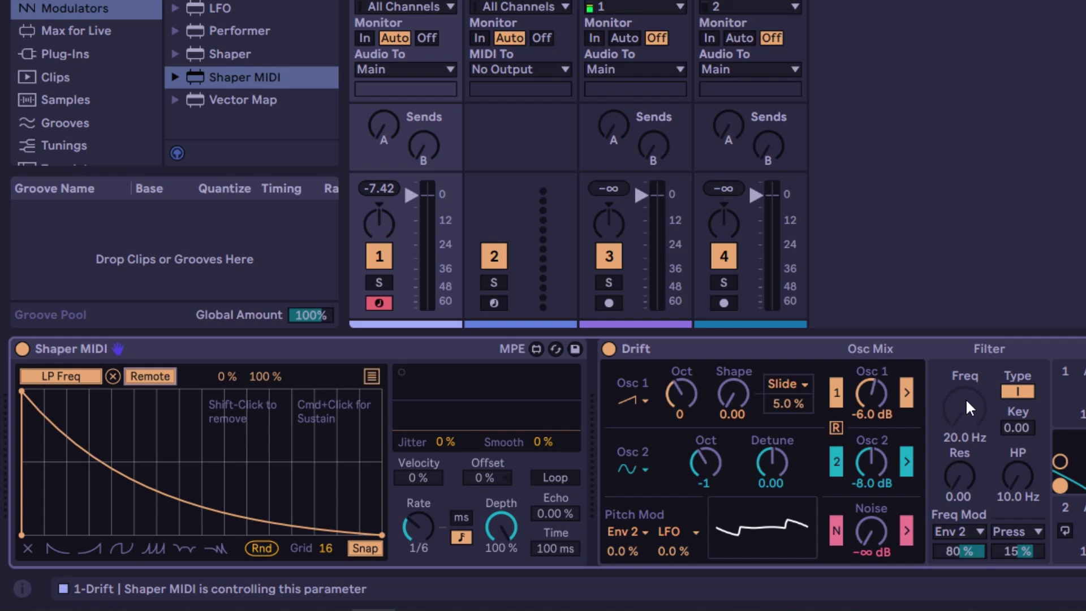
left_click(149, 376)
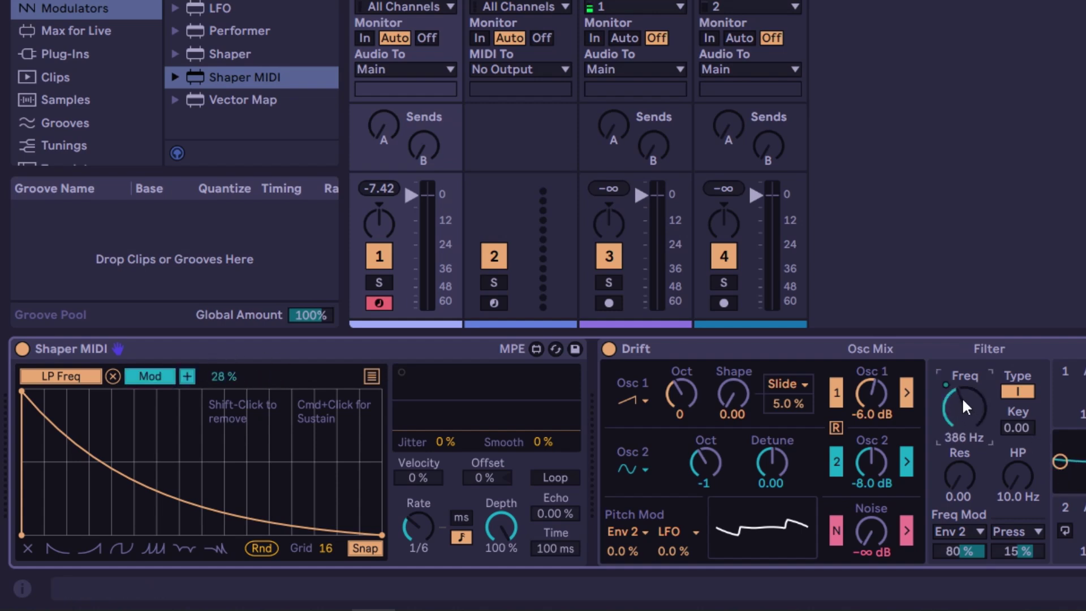
left_click(158, 375)
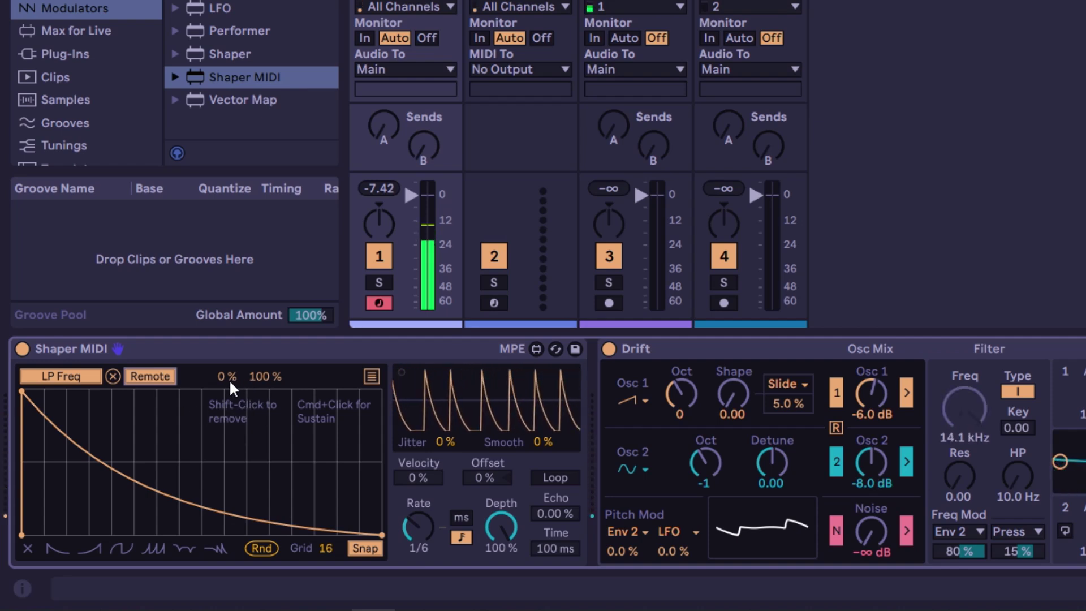
left_click_drag(226, 376, 226, 368)
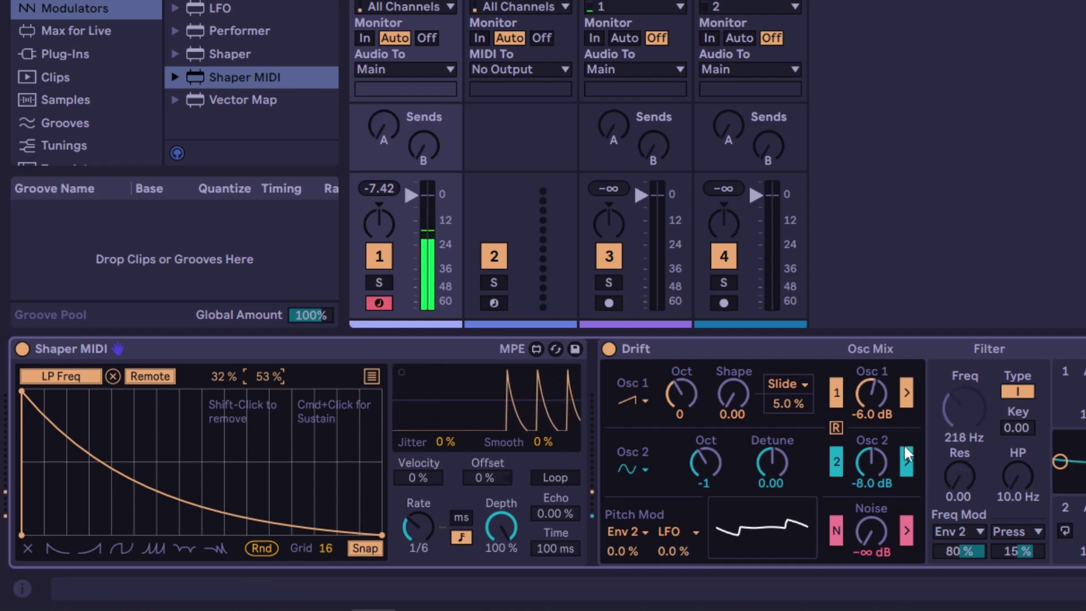
left_click(154, 377)
left_click(155, 377)
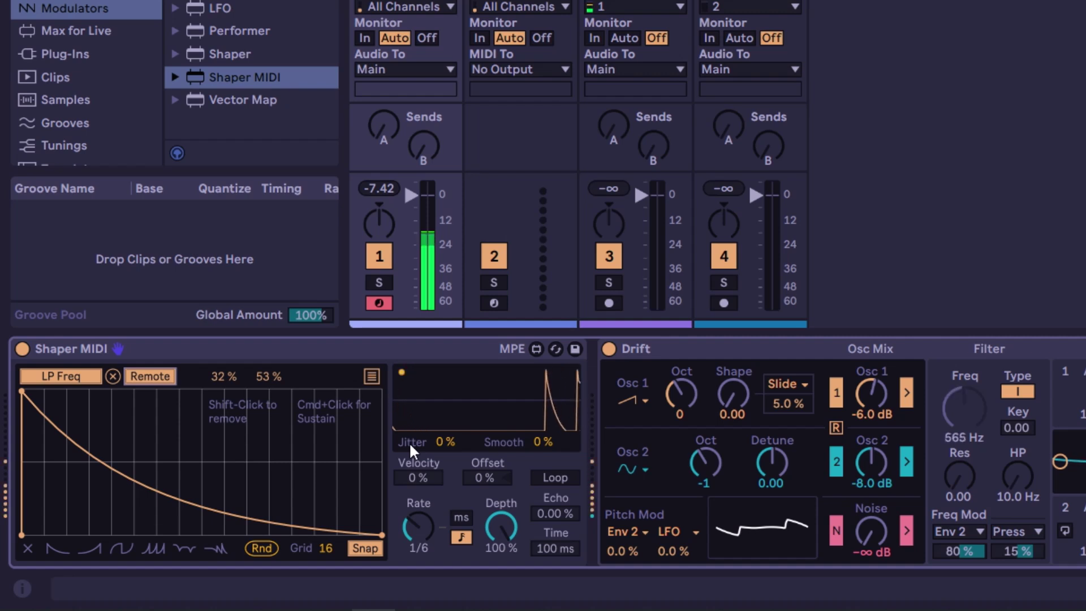
Set the LP Freq mapping's Remote range to 14 % to 58 %, and switch the mapping back to Mod
left_click_drag(215, 375, 215, 397)
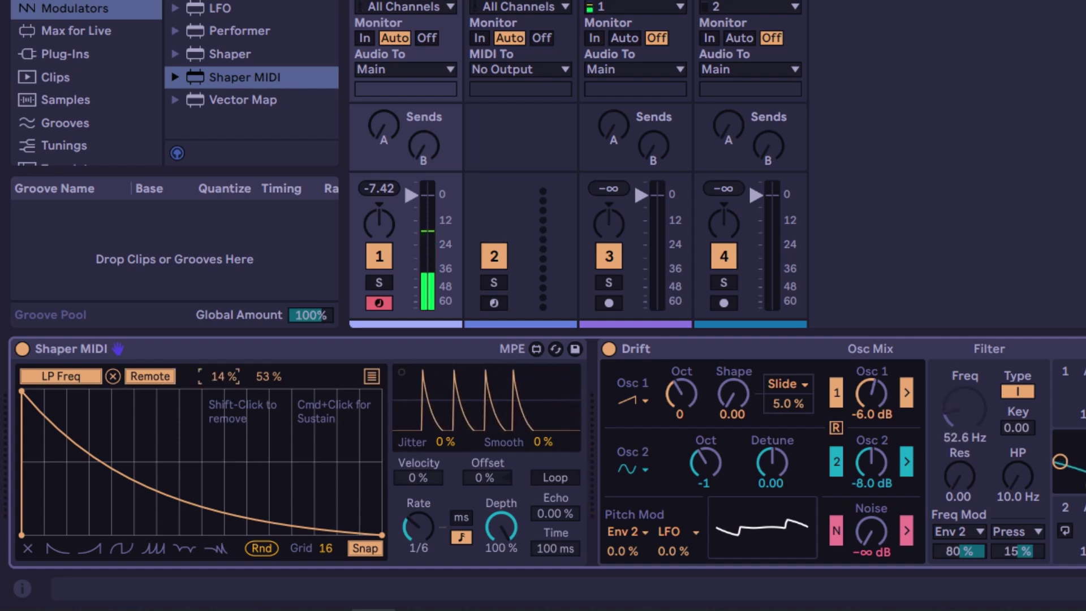
left_click_drag(268, 376, 269, 368)
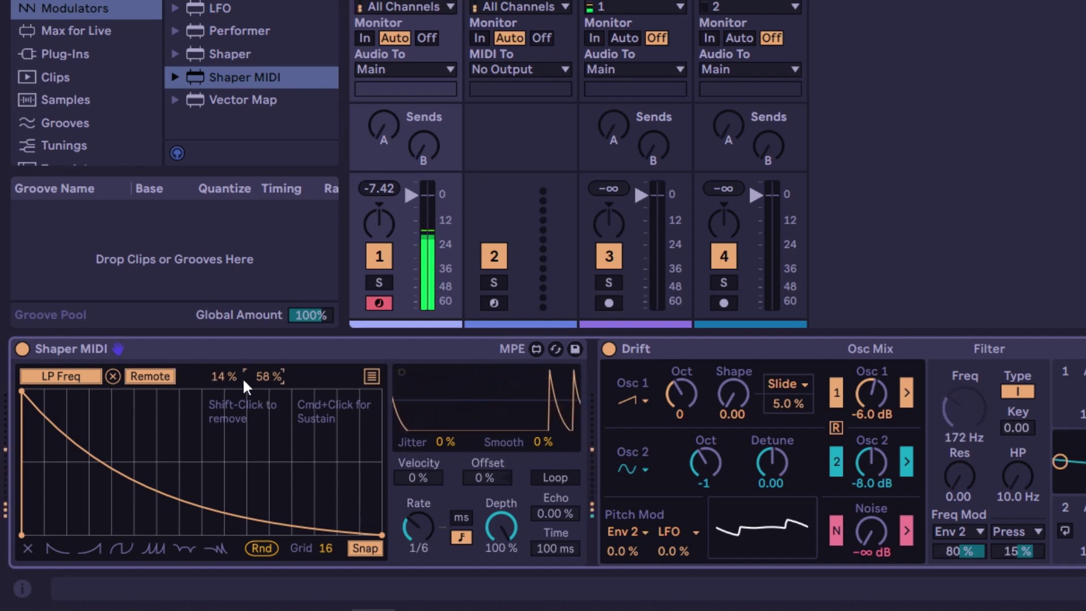
left_click(158, 378)
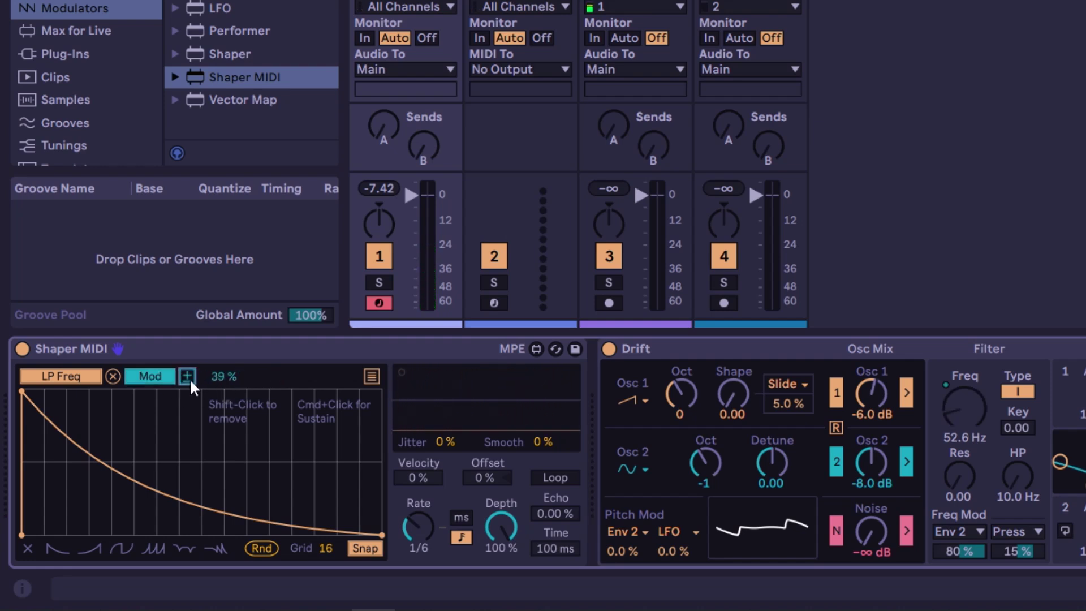
Open Shaper MIDI's mapping list and map two more slots to Drift's filter resonance and Osc 1 Shape
left_click(371, 376)
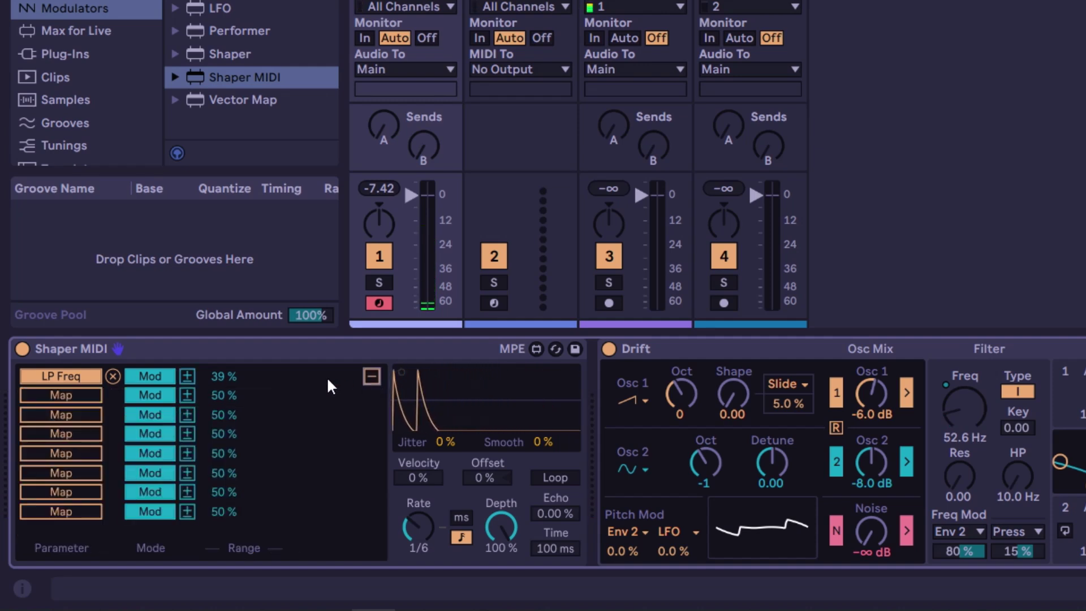
left_click(69, 394)
left_click(956, 481)
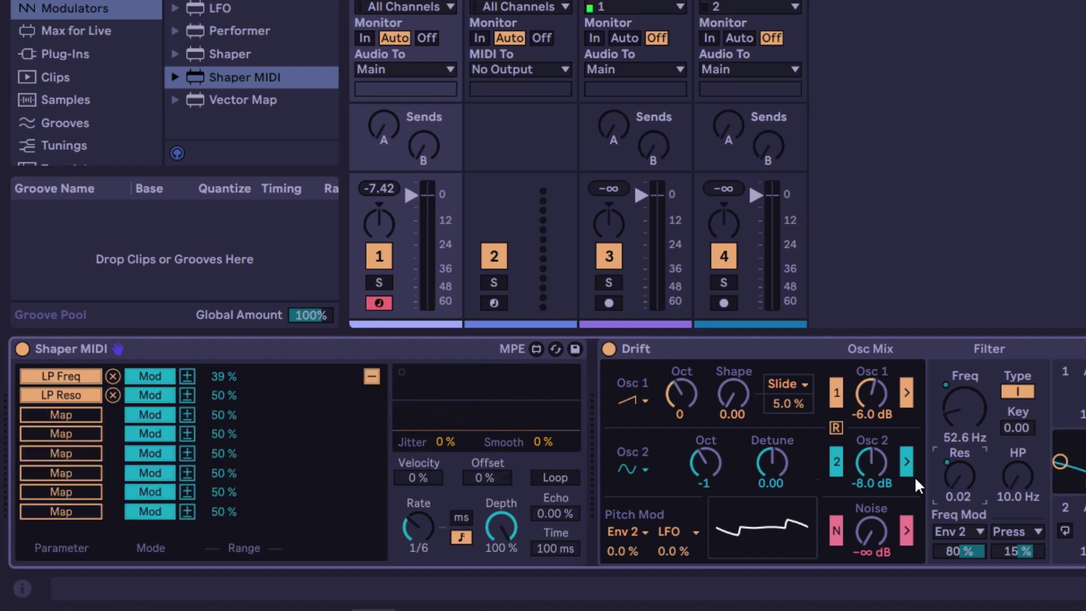
left_click(75, 419)
left_click(732, 396)
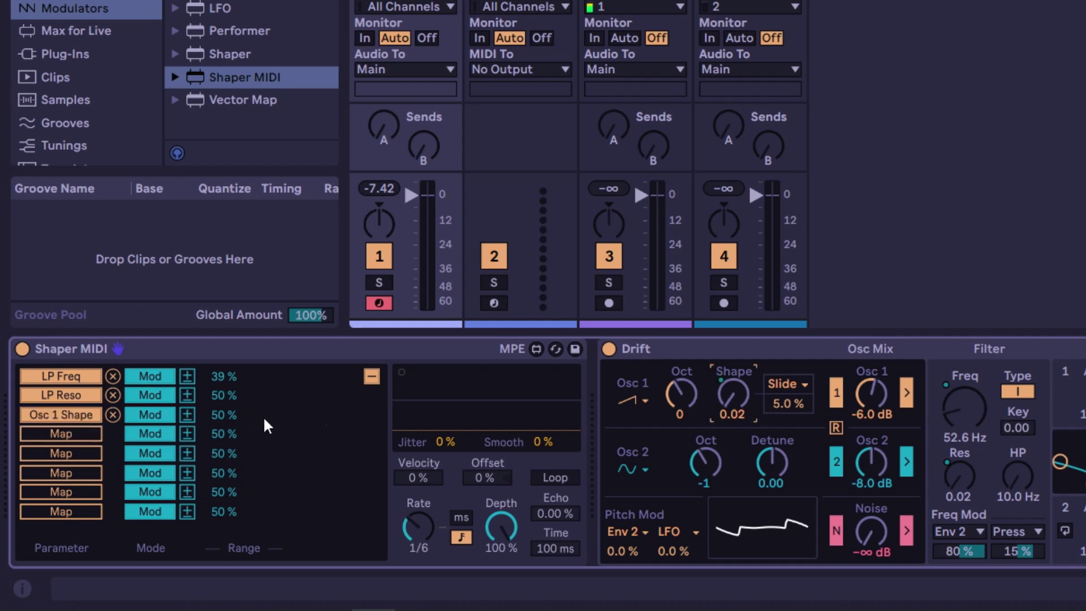
Switch the Osc 1 Shape mapping to Remote, and toggle the LP Freq mapping's mode away and back to Mod
left_click(154, 415)
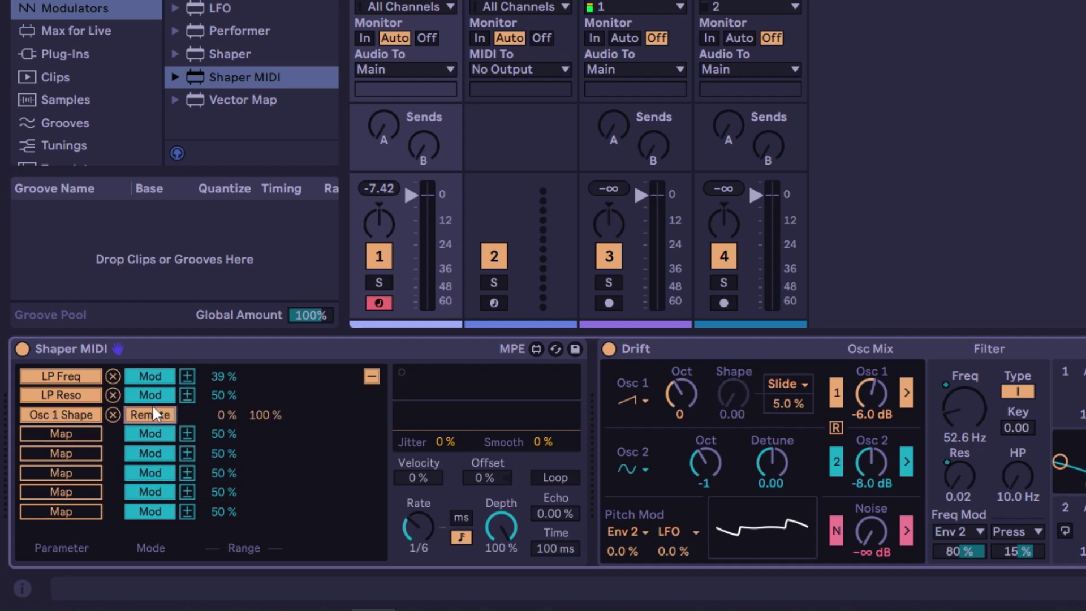
left_click(147, 370)
left_click(147, 374)
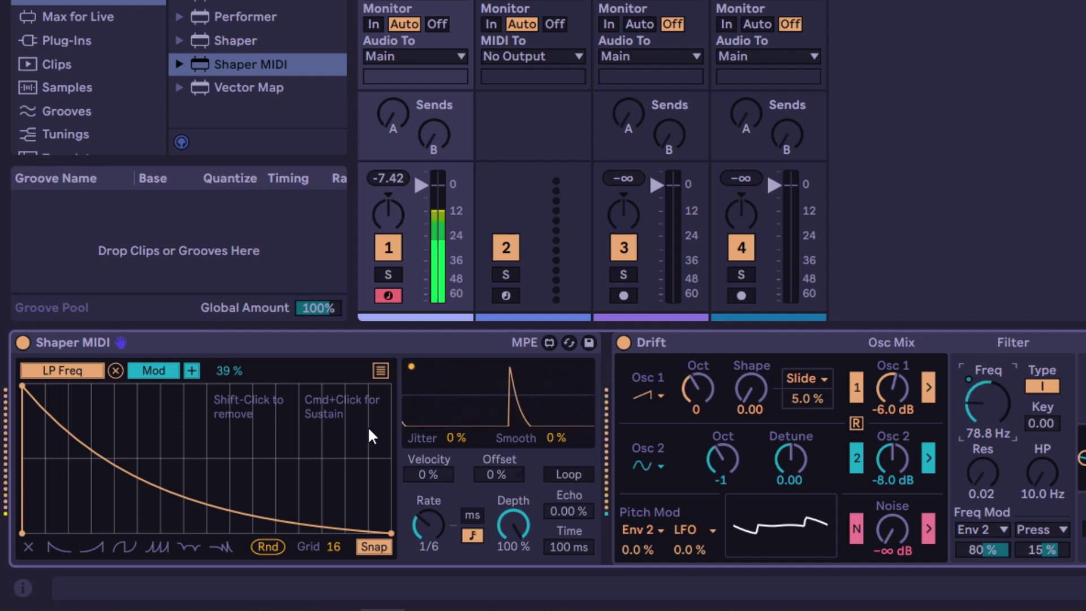
Try Shaper MIDI's Velocity at 100 % and 34 %, and return it to 0 %
left_click(427, 476)
type("100")
key("Return")
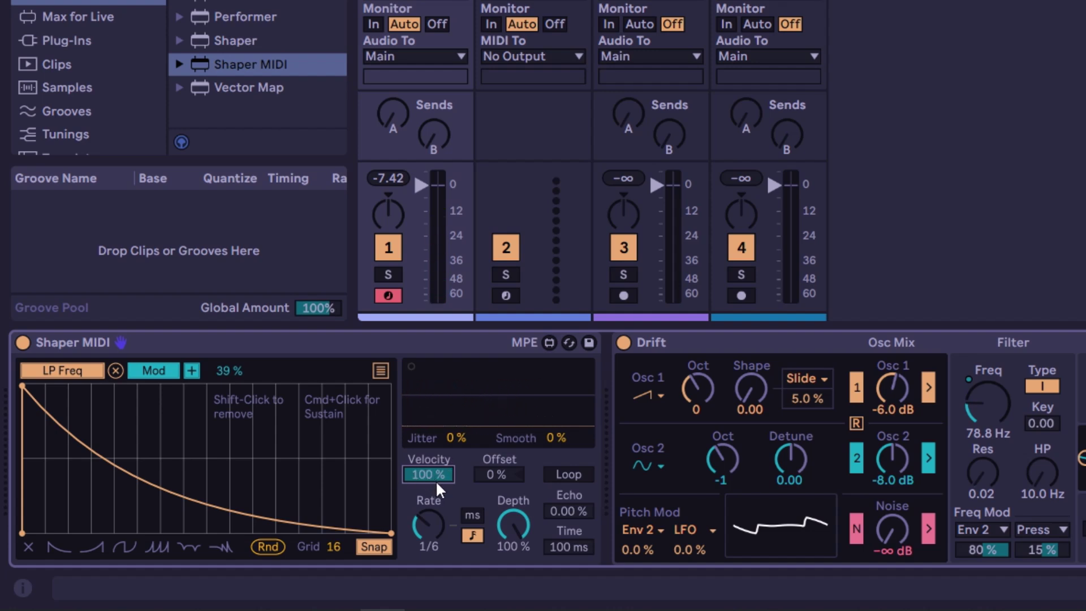
left_click_drag(436, 480, 436, 517)
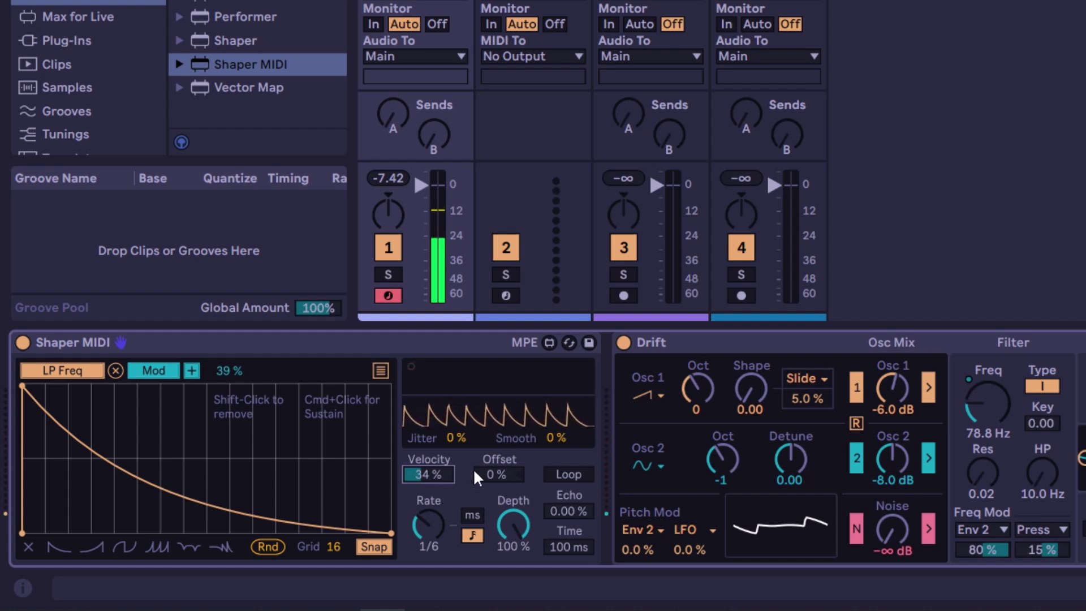
left_click_drag(428, 474, 429, 503)
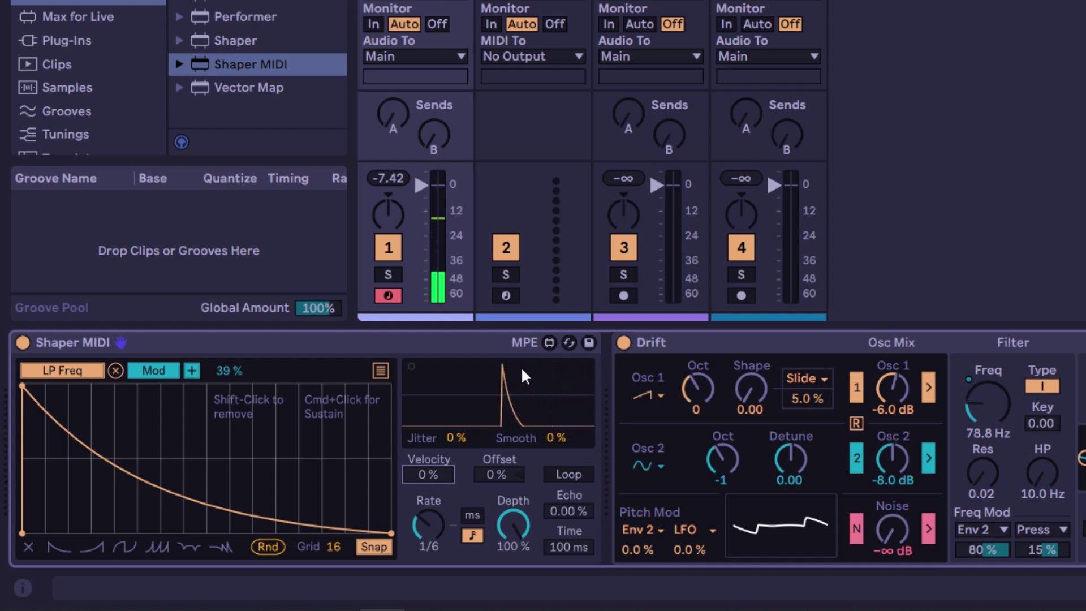
Turn on Loop and try negative Offset values of -27 % and -100 %
mouse_move(521, 473)
left_mouse_down()
mouse_move(521, 538)
mouse_move(521, 467)
mouse_move(506, 470)
left_mouse_up()
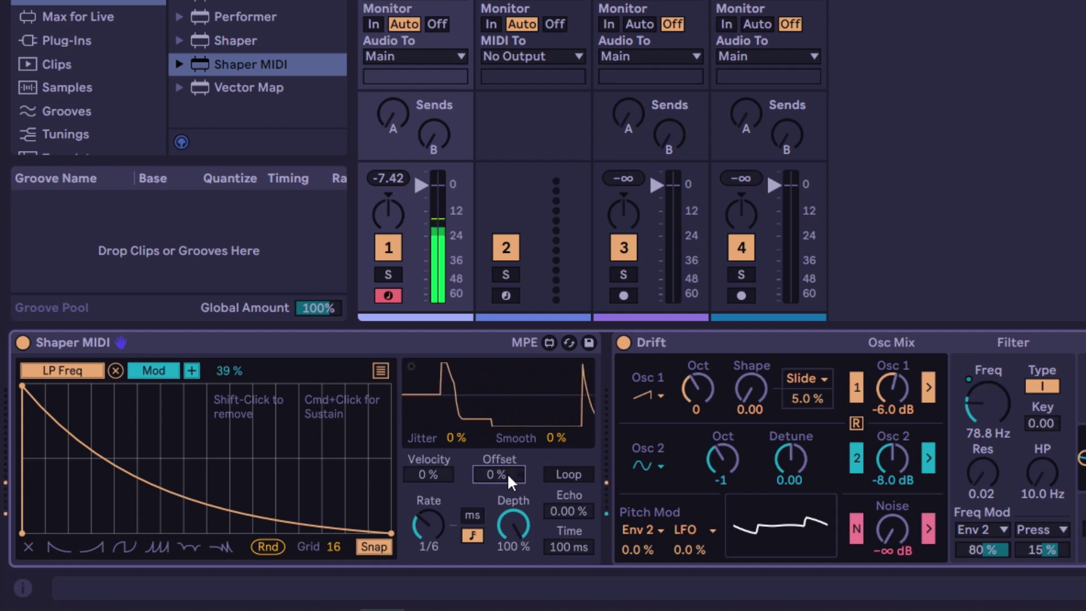
left_click(573, 475)
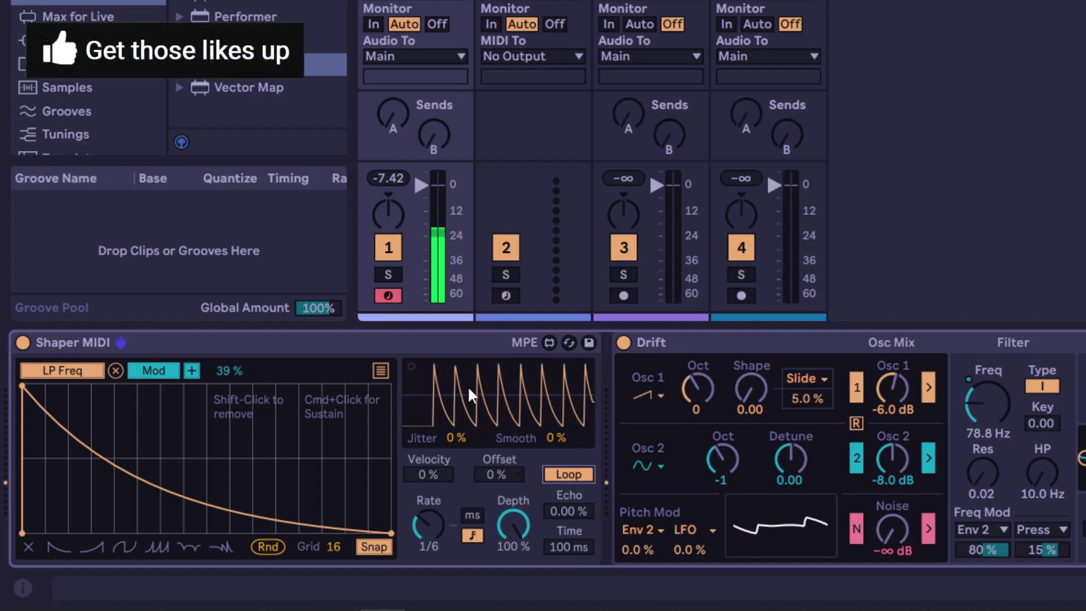
left_click_drag(498, 474, 498, 482)
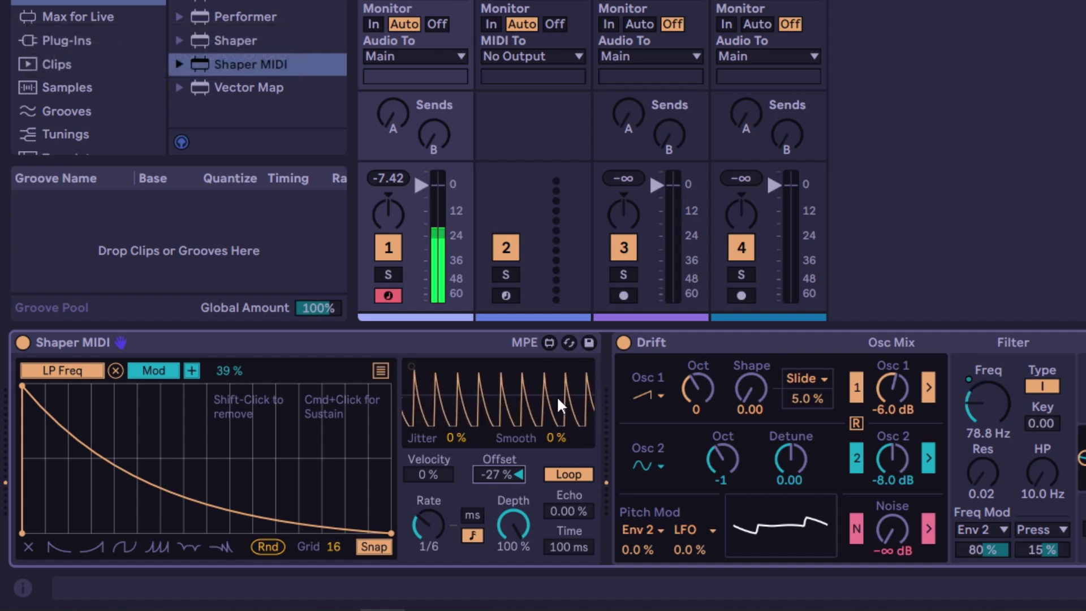
left_click_drag(502, 473, 516, 520)
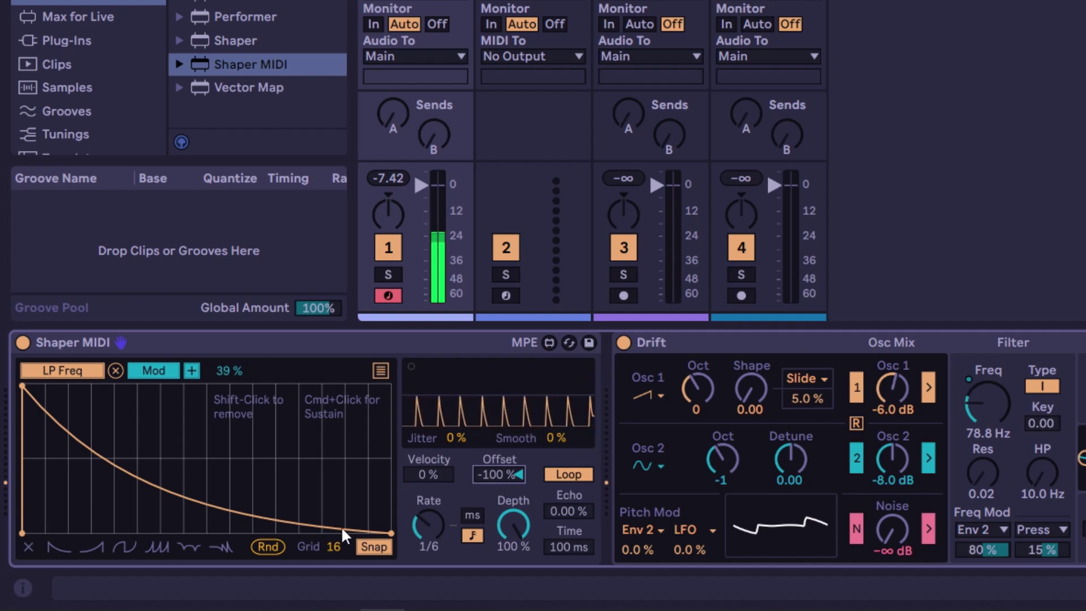
Raise the Offset to 54 % and 100 %, and reset it to 0 %
left_click_drag(499, 474, 499, 393)
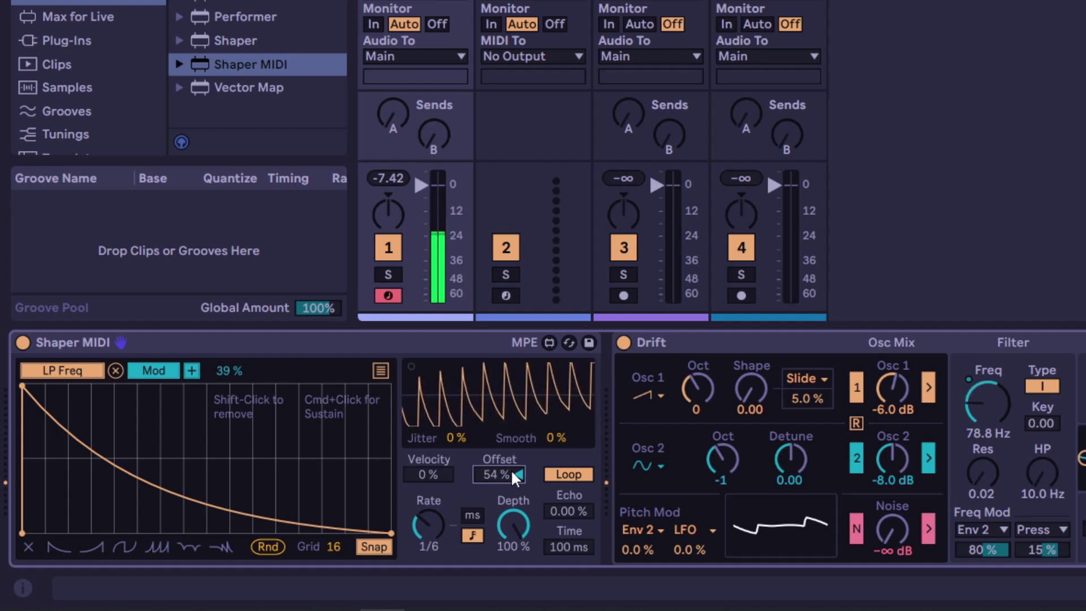
left_click_drag(490, 476, 509, 453)
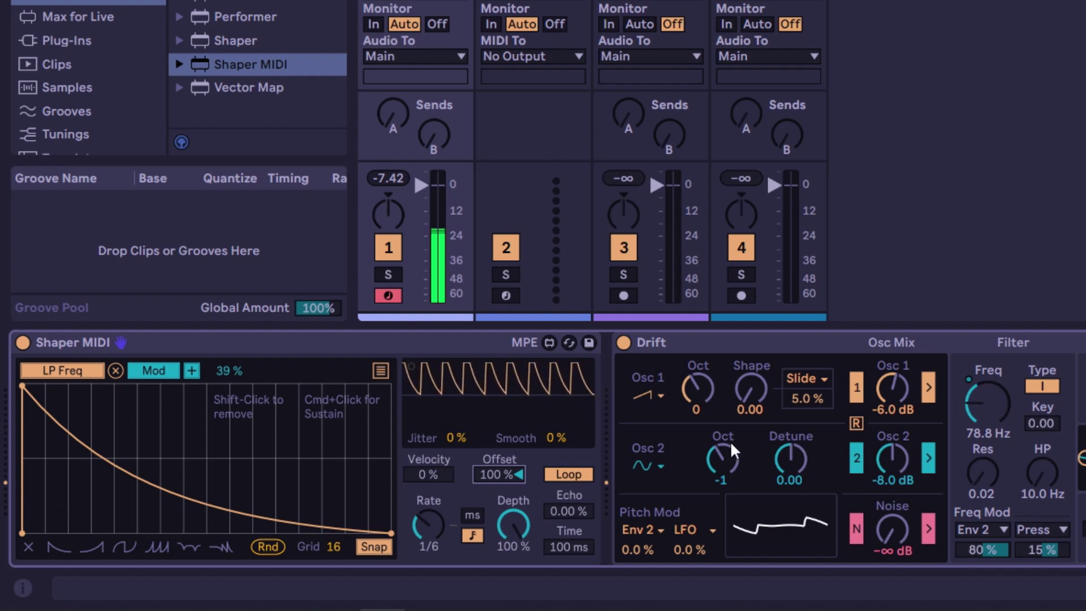
mouse_move(498, 473)
left_mouse_down()
mouse_move(515, 486)
mouse_move(498, 497)
mouse_move(497, 469)
mouse_move(497, 501)
mouse_move(497, 455)
mouse_move(497, 515)
mouse_move(504, 477)
left_mouse_up()
key("Delete")
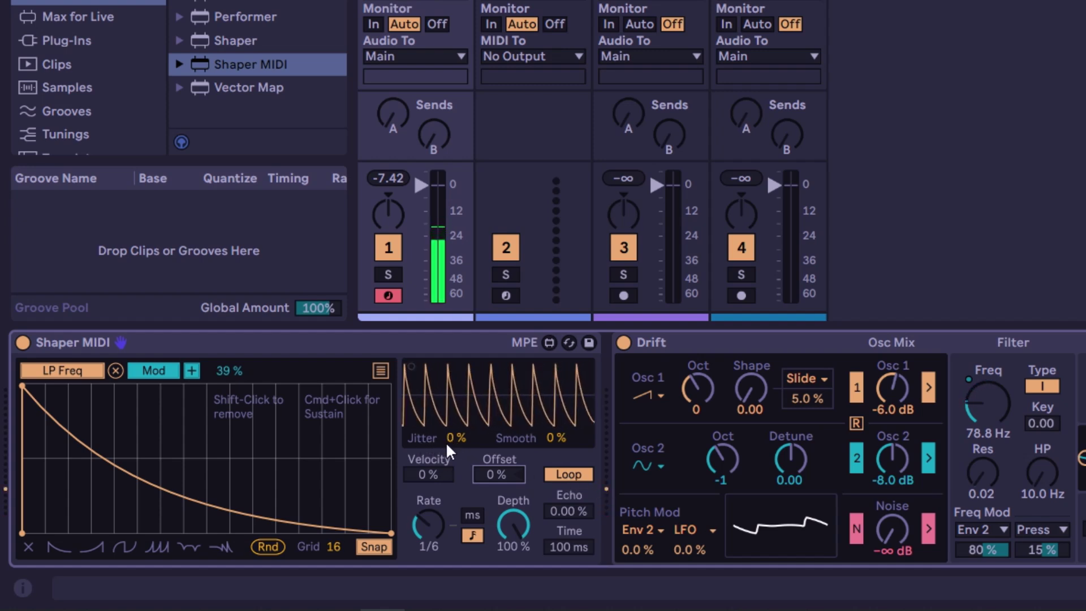
Set the Rate to 1/3, try Jitter at 6 %, 16 %, 24 % and 15 %, and reset Jitter to 0 %
mouse_move(428, 525)
left_mouse_down()
mouse_move(428, 504)
mouse_move(429, 518)
left_mouse_up()
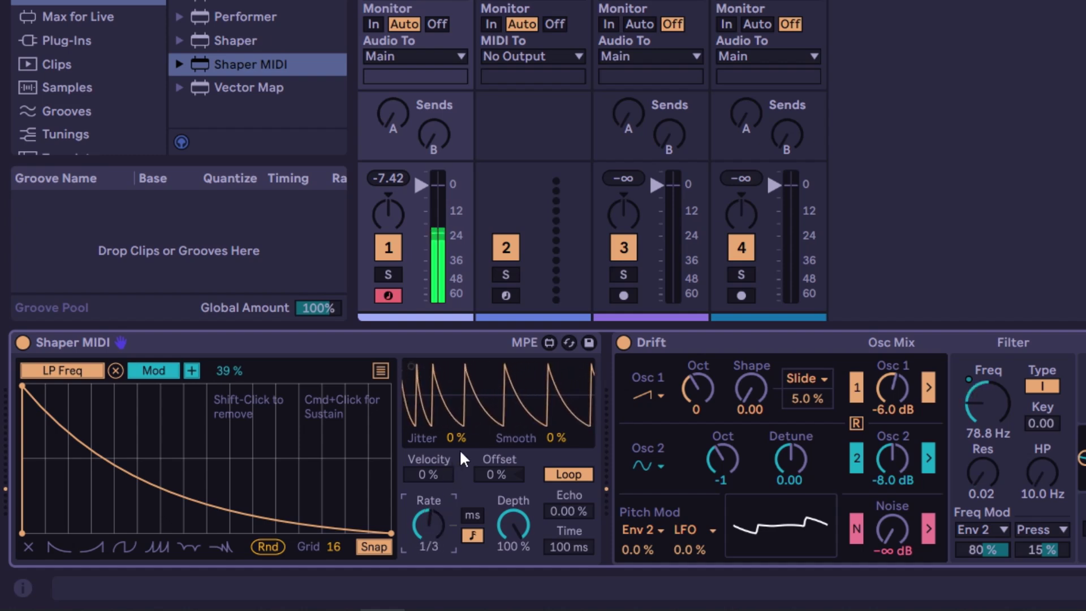
left_click_drag(447, 437, 447, 432)
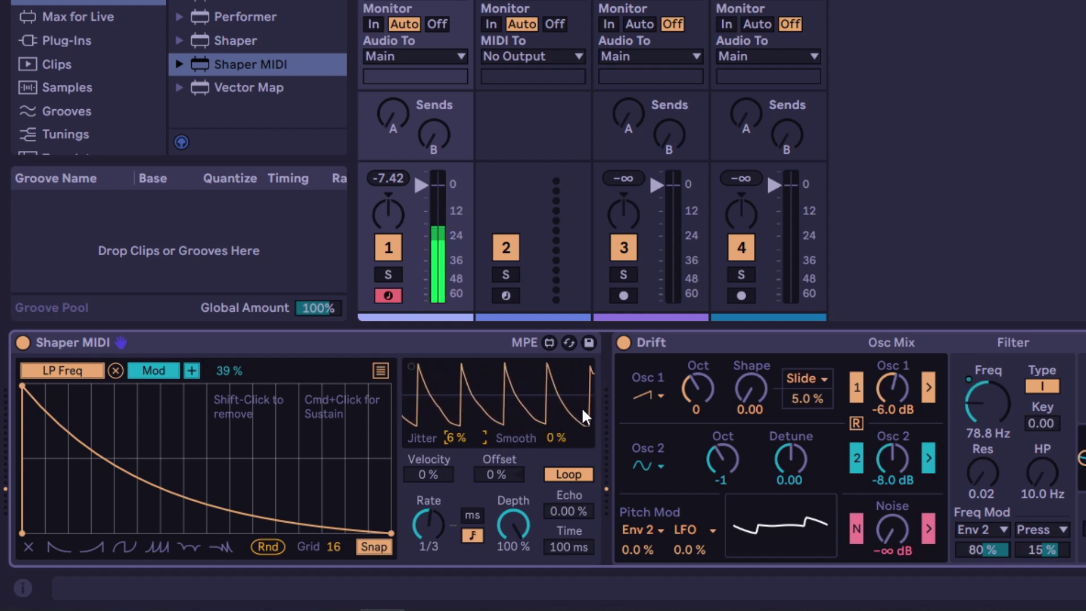
left_click_drag(469, 434, 470, 425)
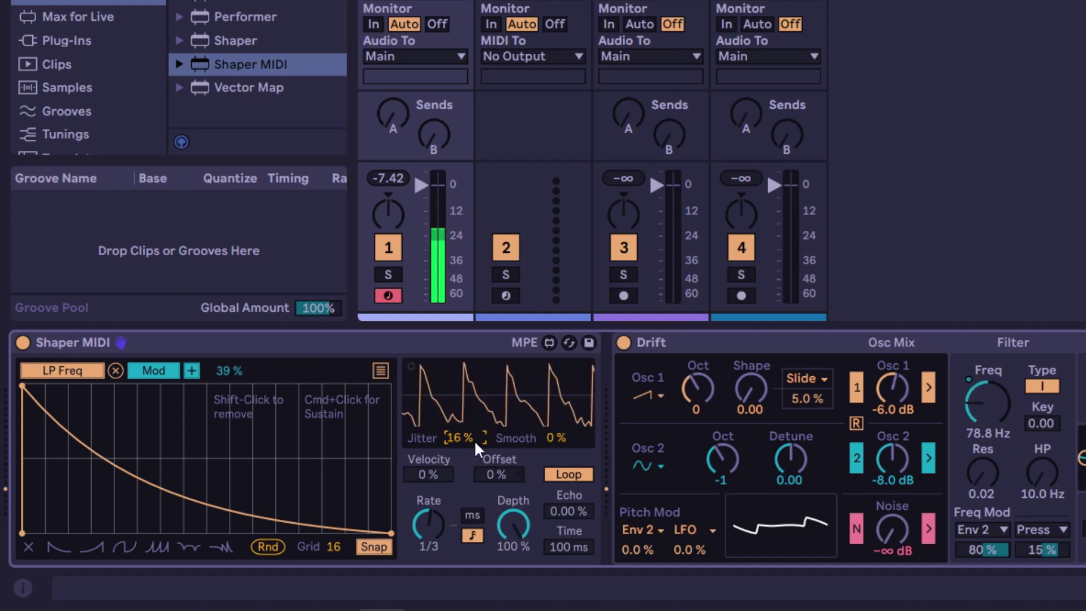
left_click_drag(454, 440, 454, 436)
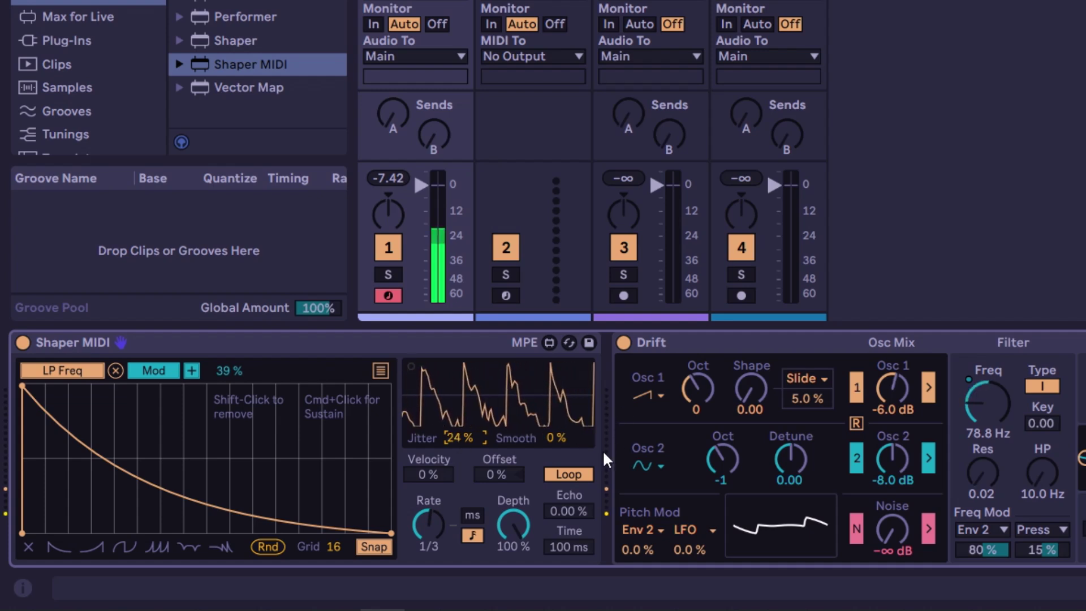
left_click_drag(455, 436, 489, 429)
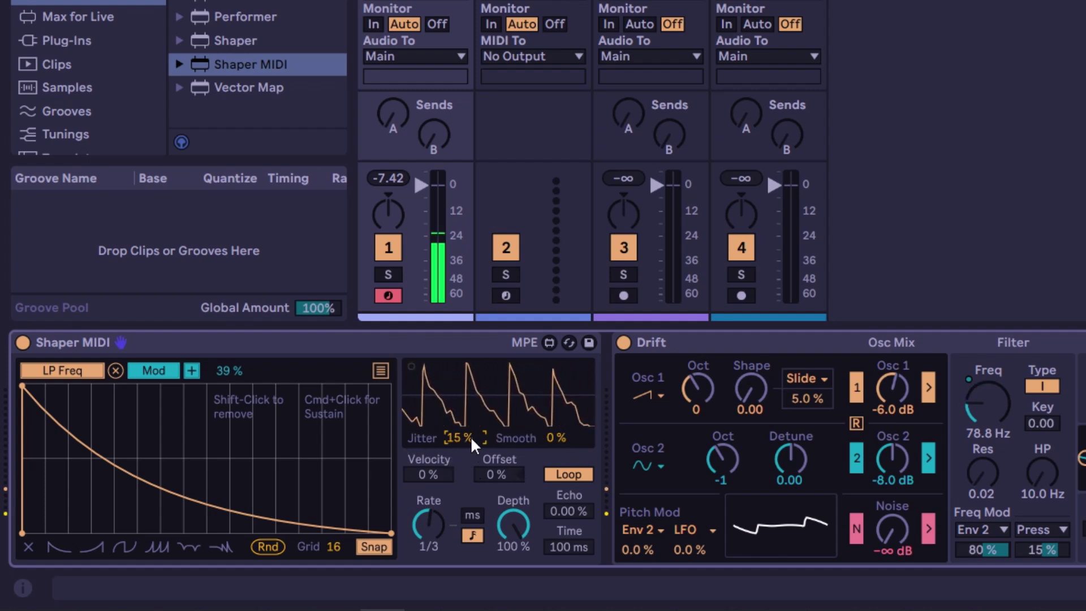
key("Delete")
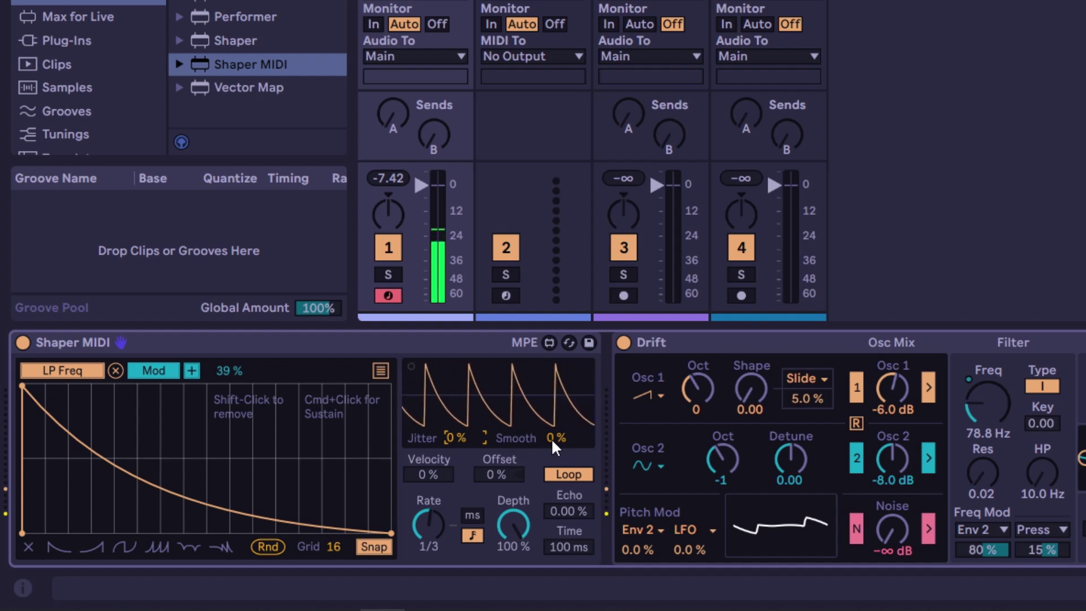
Try Smooth at 14 % and 47 % while switching the curve, ending on the preset with two dips
left_click_drag(550, 437, 551, 421)
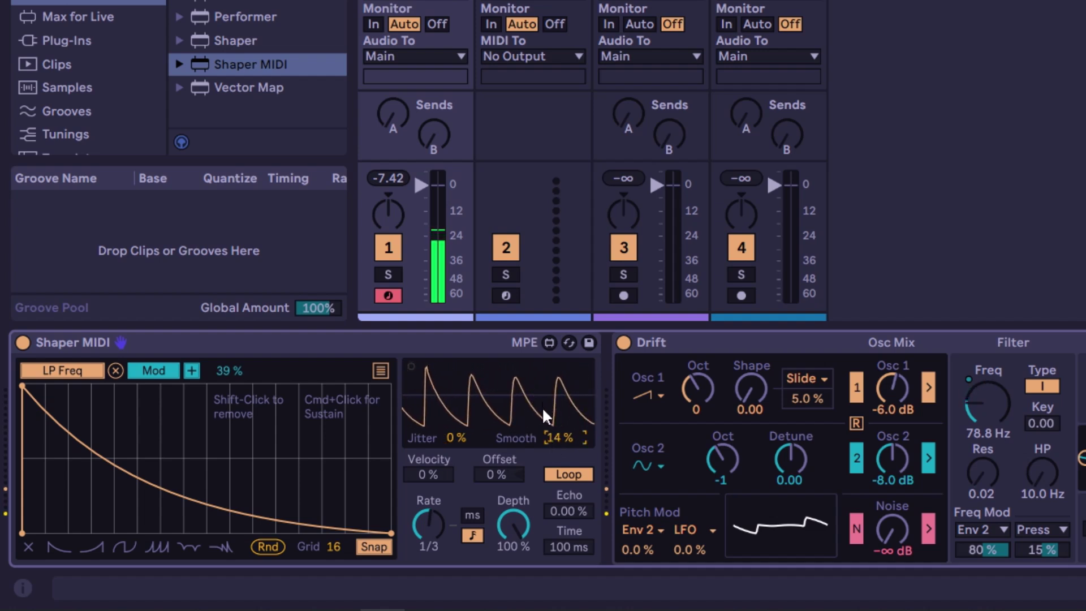
left_click_drag(557, 436, 557, 404)
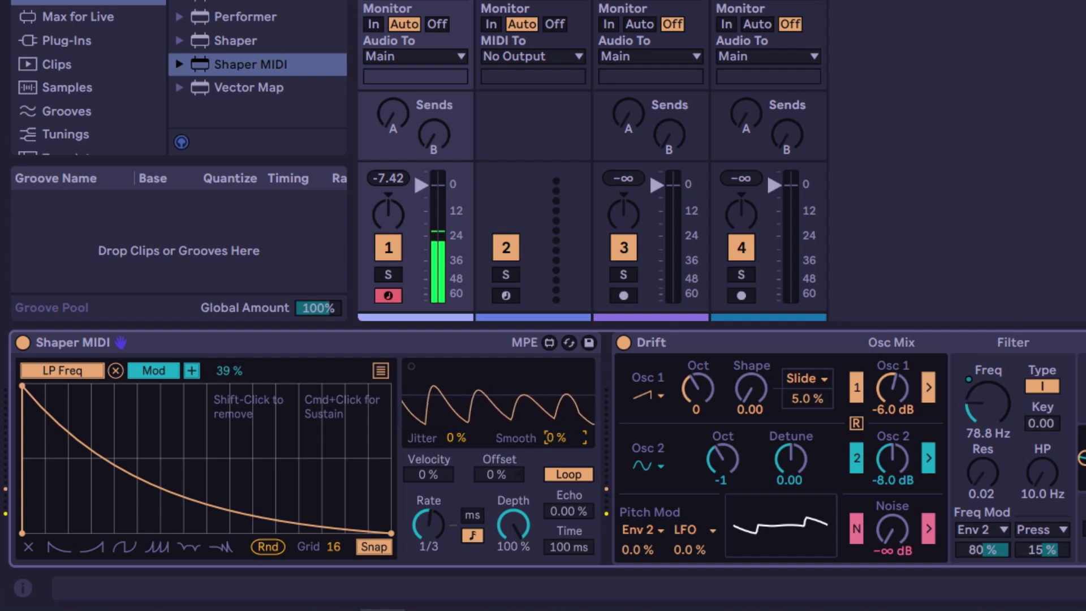
left_click(160, 546)
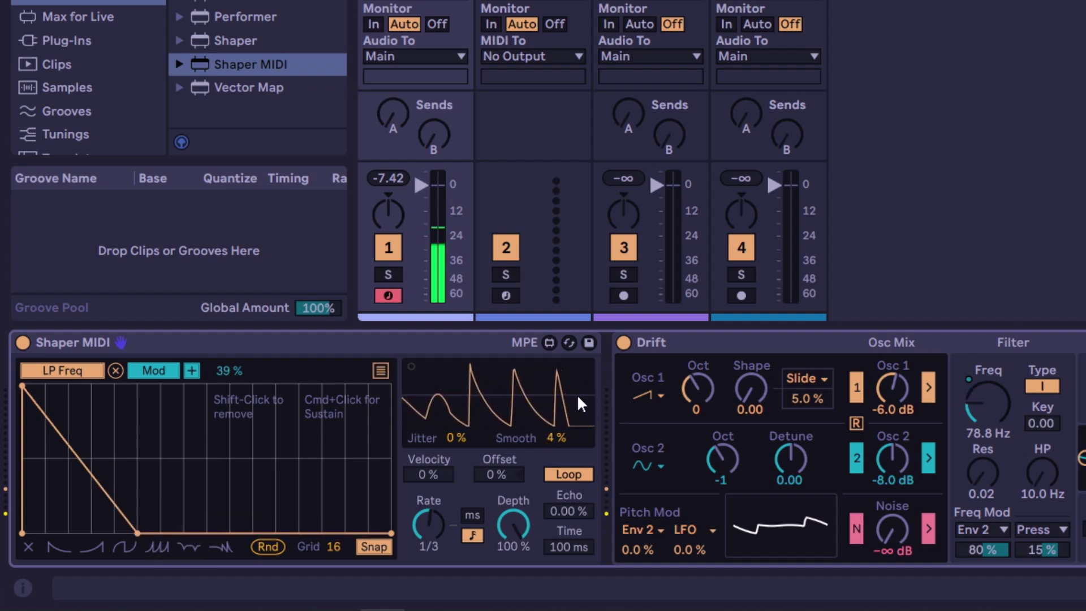
left_click_drag(559, 437, 559, 393)
left_click(196, 546)
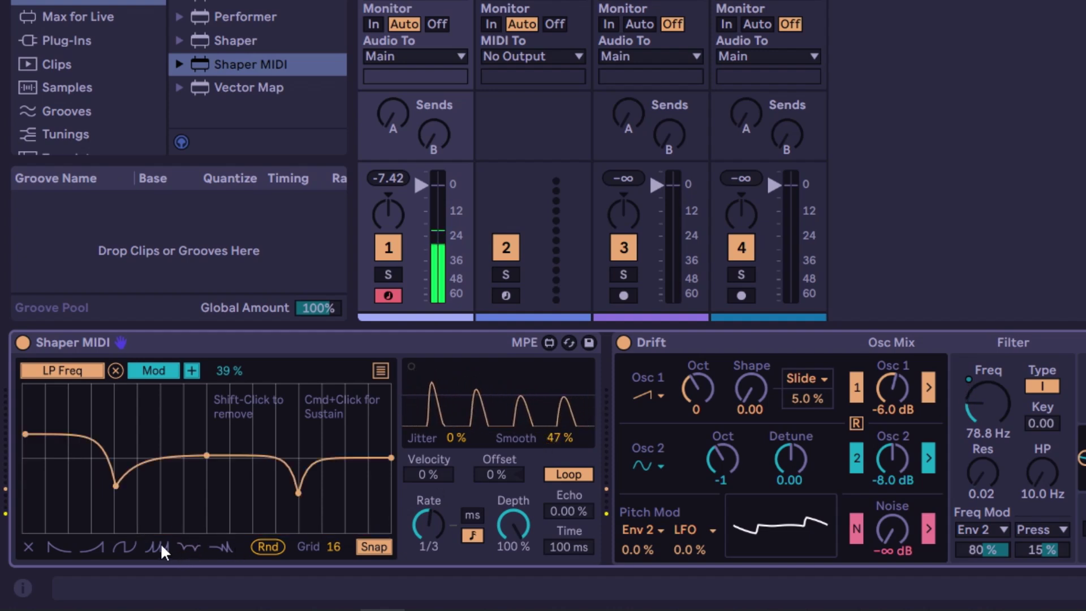
Apply the curve preset with four rising ramps and reset Smooth to 0 %
left_click(161, 546)
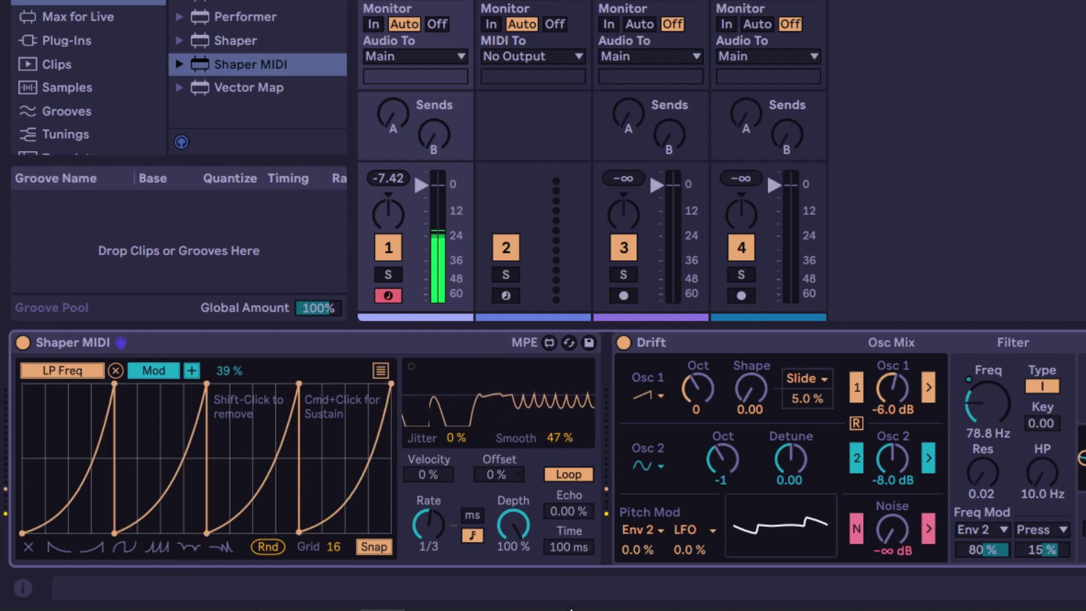
type("37")
key("Return")
key("Up")
key("Up")
key("Up")
key("Up")
key("Up")
key("Up")
key("Up")
key("Up")
key("Up")
key("Up")
key("Up")
key("Up")
key("Up")
key("Up")
key("Up")
key("Up")
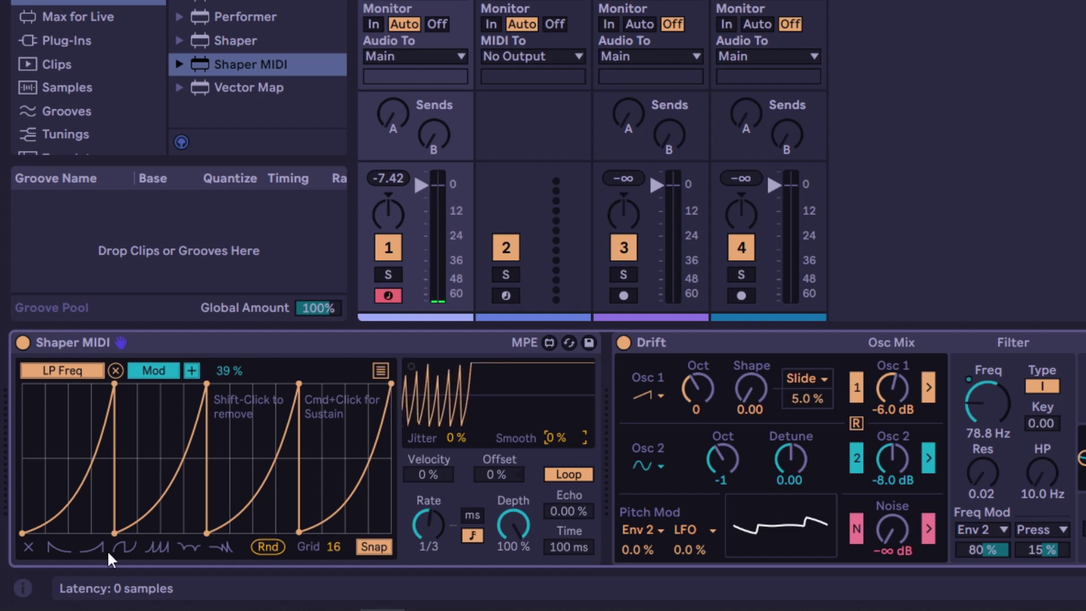
Apply the two-part rising curve preset with Jitter at 12 % and Smooth at 6 %
left_click(124, 547)
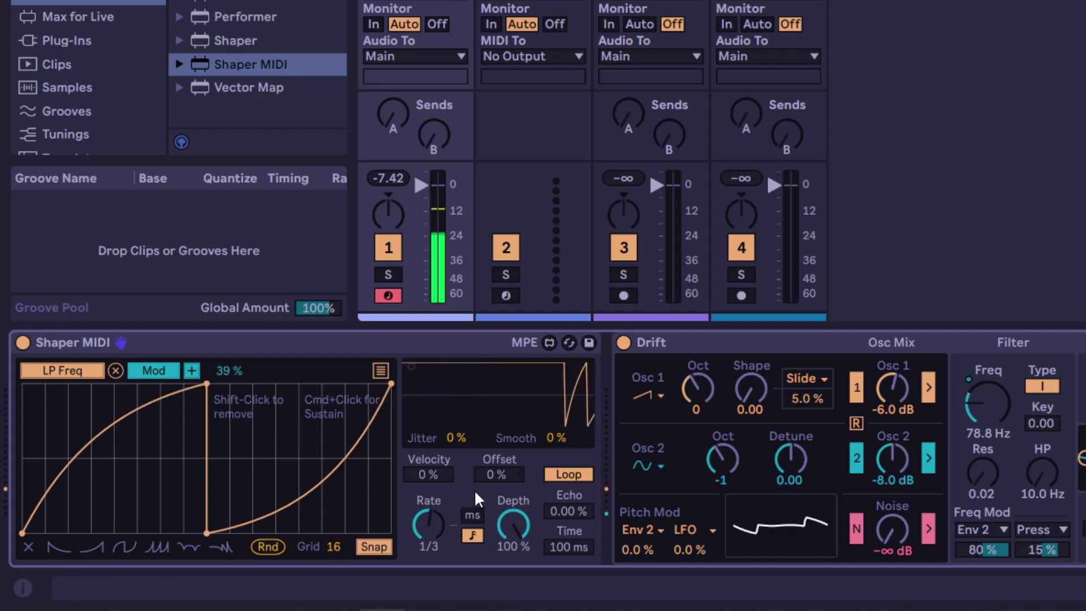
left_click_drag(455, 437, 455, 421)
left_click_drag(557, 437, 555, 433)
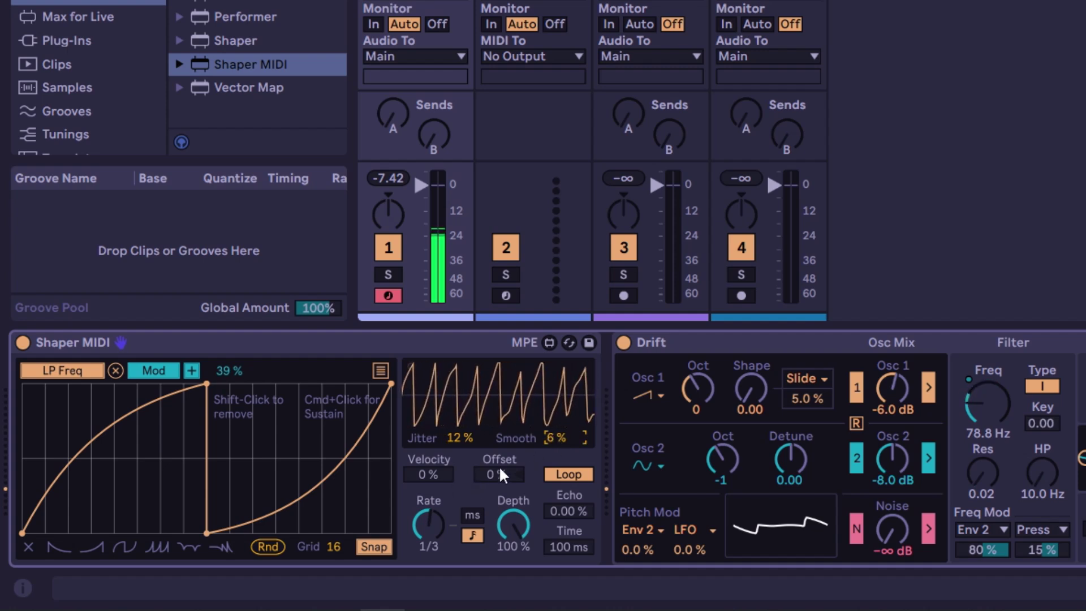
Set the Offset to 35 %, reset Smooth and Jitter to 0 %, and turn off Loop
mouse_move(505, 476)
left_mouse_down()
mouse_move(505, 463)
mouse_move(504, 475)
left_mouse_up()
left_click_drag(555, 443, 555, 447)
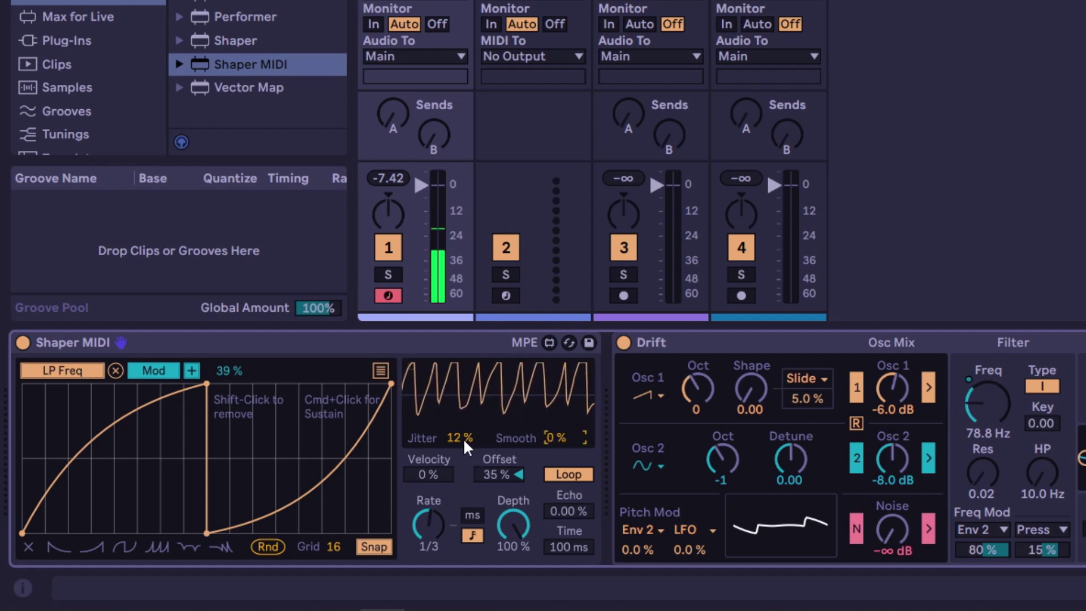
left_click_drag(459, 440, 456, 457)
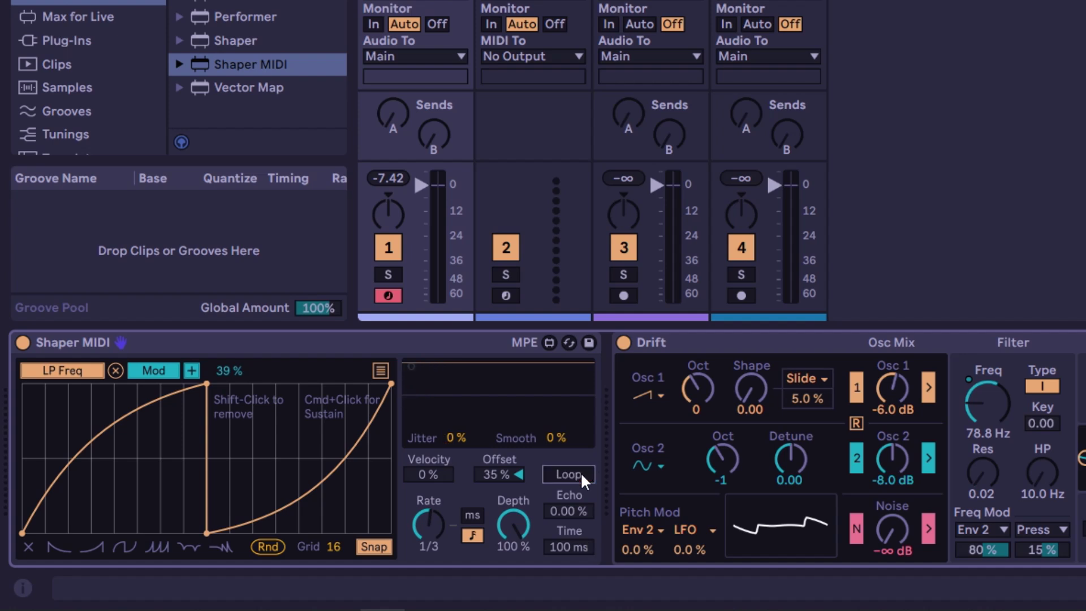
mouse_move(383, 608)
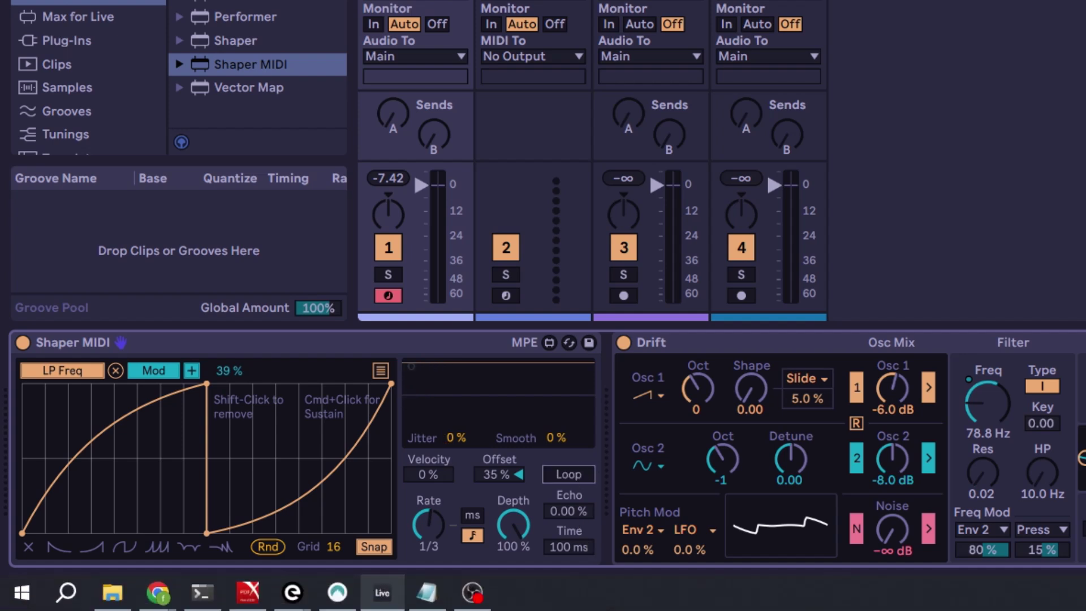
Apply the falling decay curve preset in Shaper MIDI and reset its Offset to 0 %
left_click(59, 546)
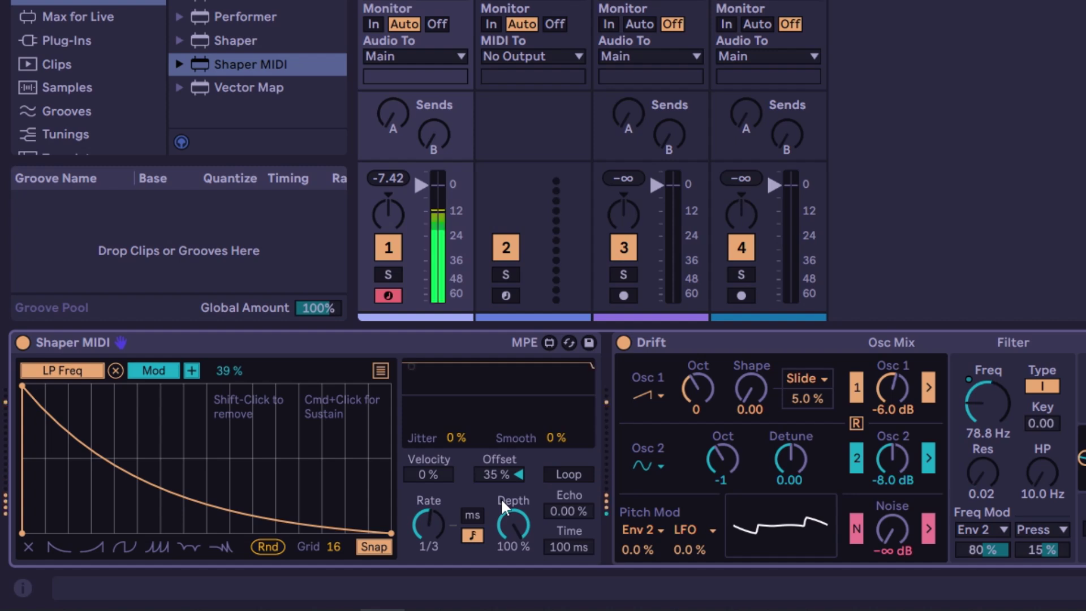
left_click(494, 475)
key("Delete")
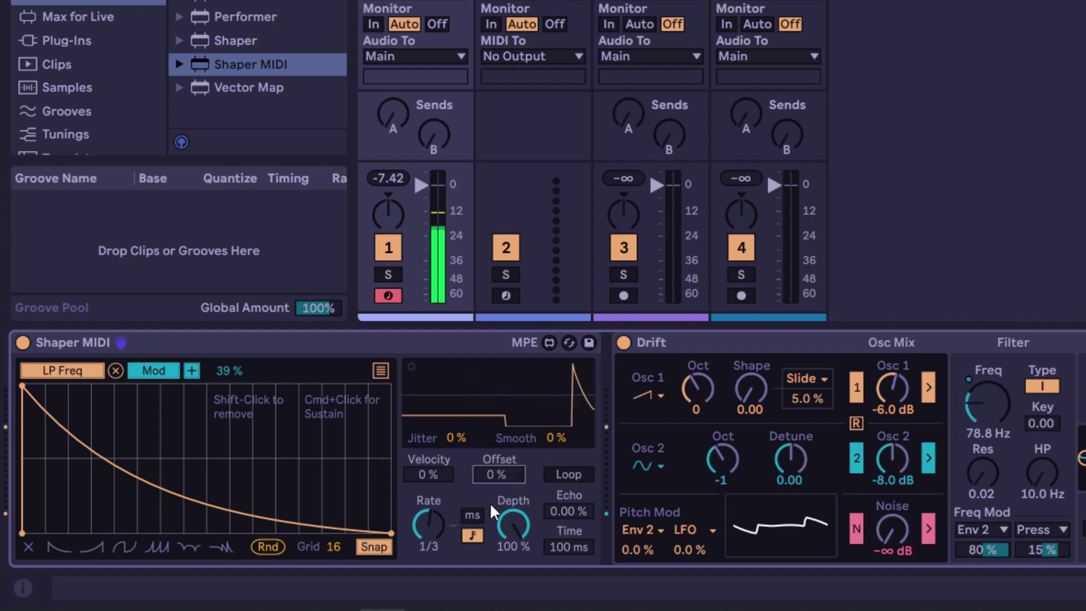
Lower Drift's filter frequency to 40.8 Hz and try Shaper MIDI's Echo at 85 % with Time at 355 ms and 627 ms
left_click(1014, 420)
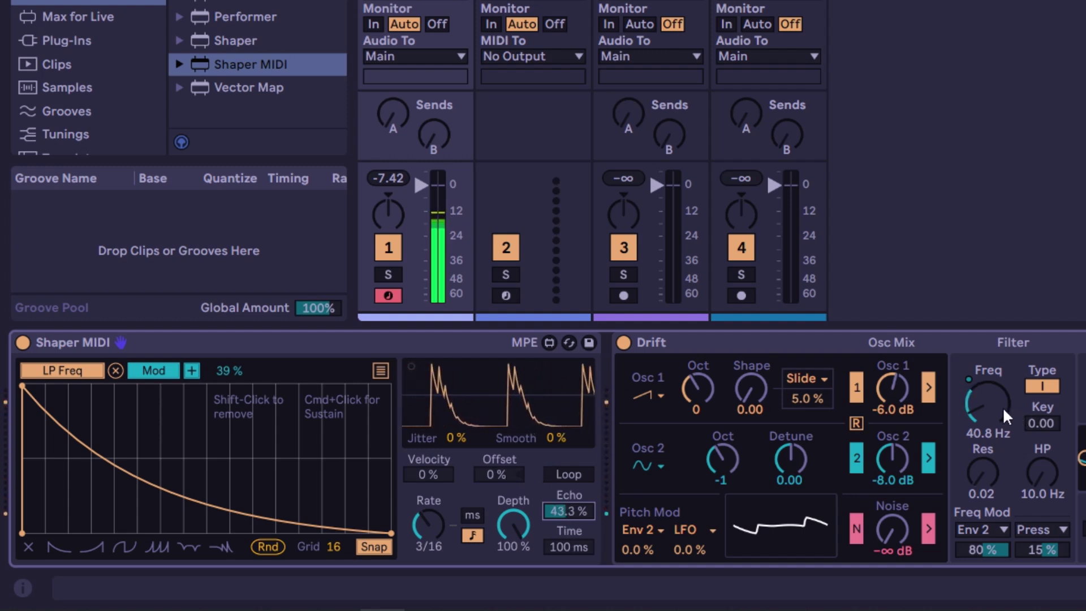
mouse_move(572, 507)
left_mouse_down()
mouse_move(573, 484)
mouse_move(574, 505)
left_mouse_up()
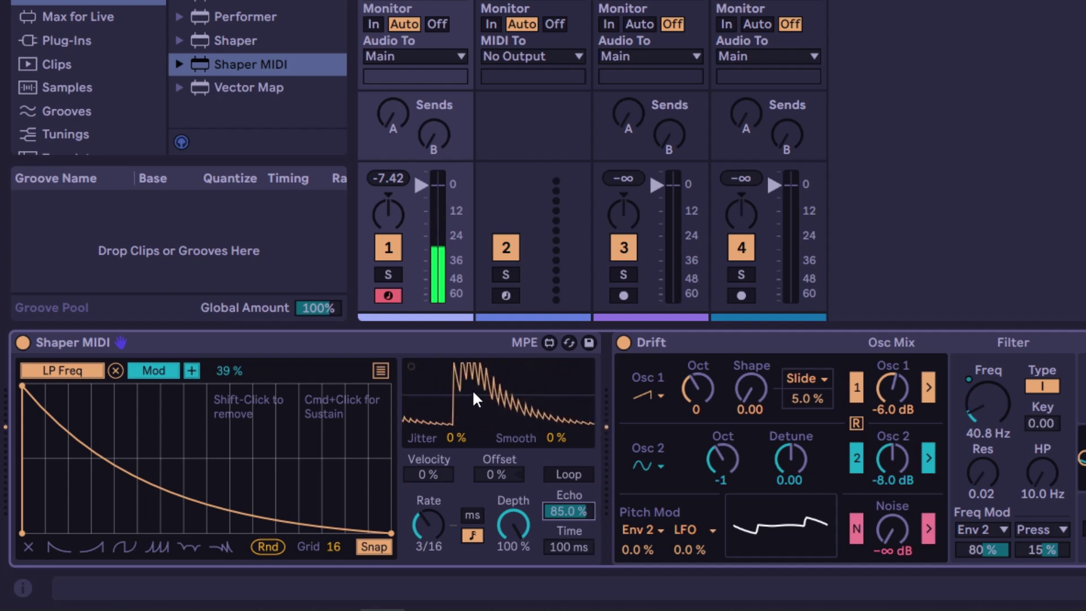
left_click_drag(562, 545, 567, 568)
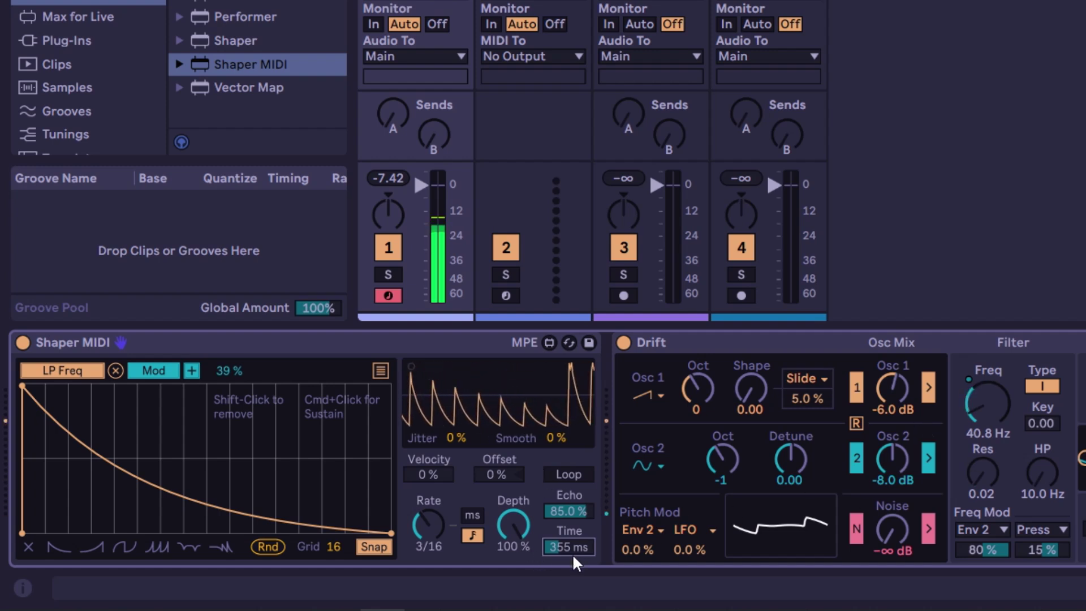
left_click_drag(573, 560, 572, 534)
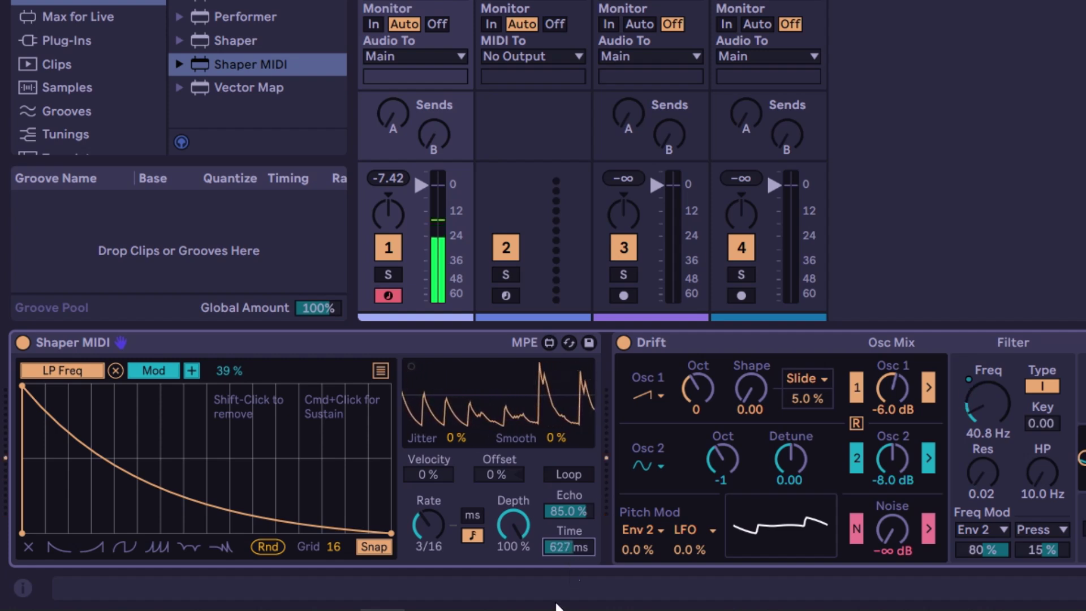
Lower Shaper MIDI's Echo to 60.6 % and on to 34.6 %, keeping the 627 ms echo time
mouse_move(572, 598)
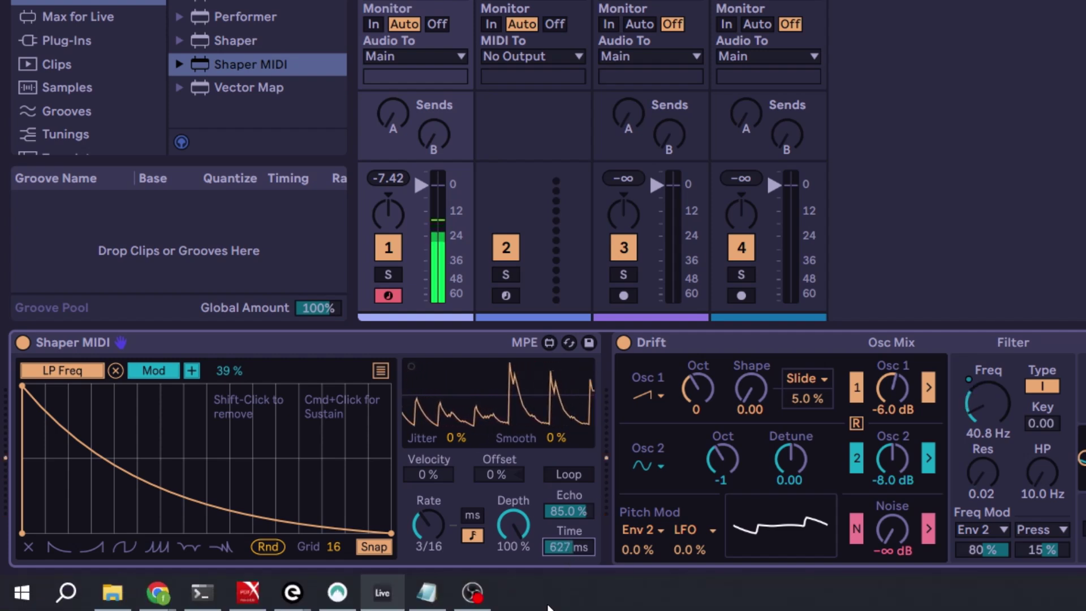
left_click(573, 516)
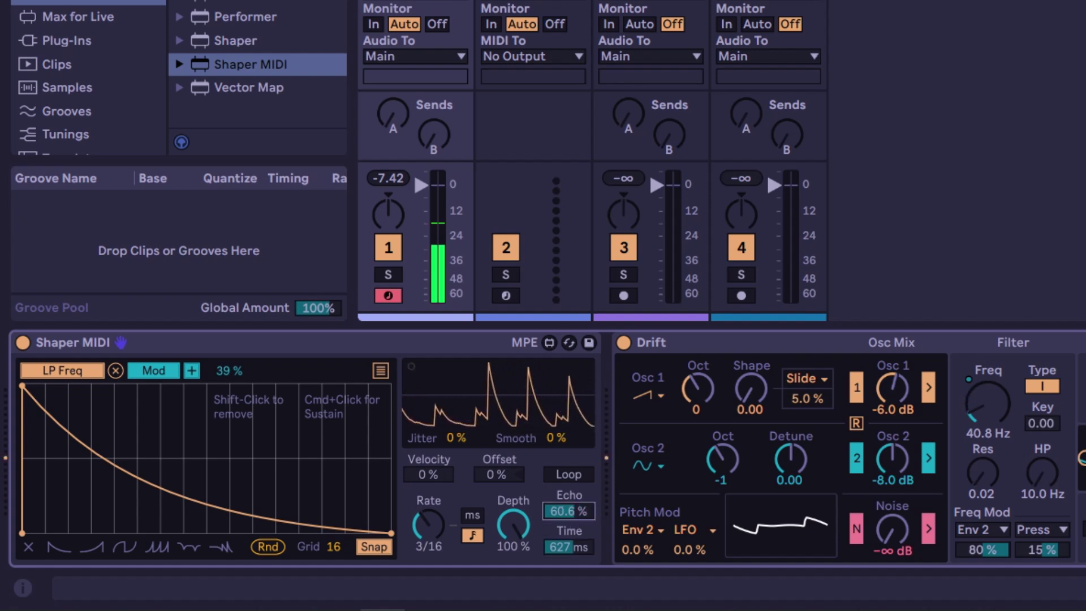
left_click_drag(569, 511, 568, 493)
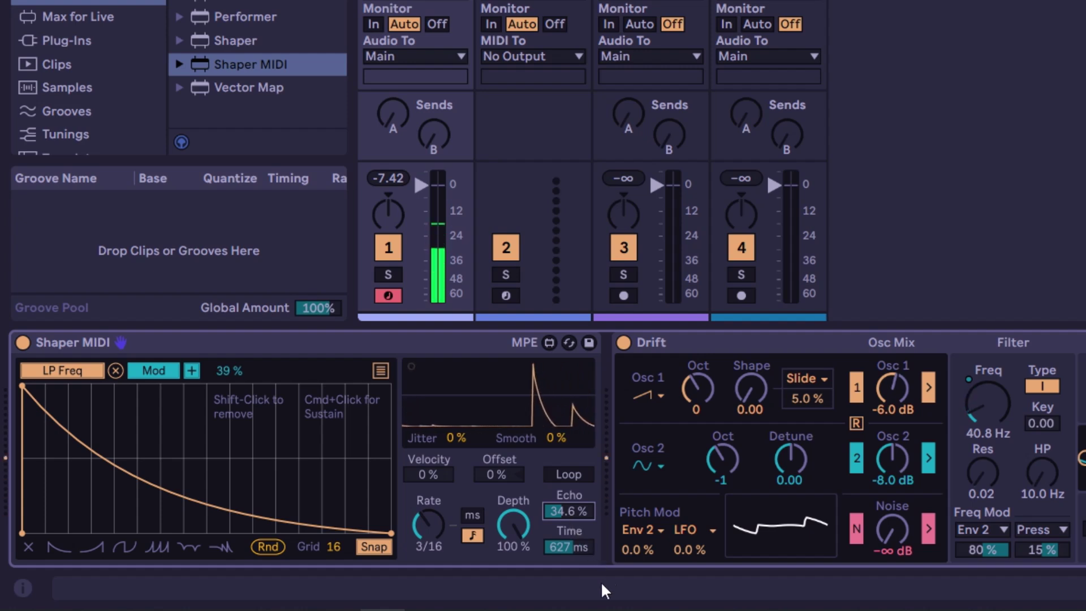
Raise Echo to 100 % and try shorter echo times of 400 ms and 273 ms
left_click_drag(584, 512, 584, 486)
left_click_drag(569, 546, 568, 557)
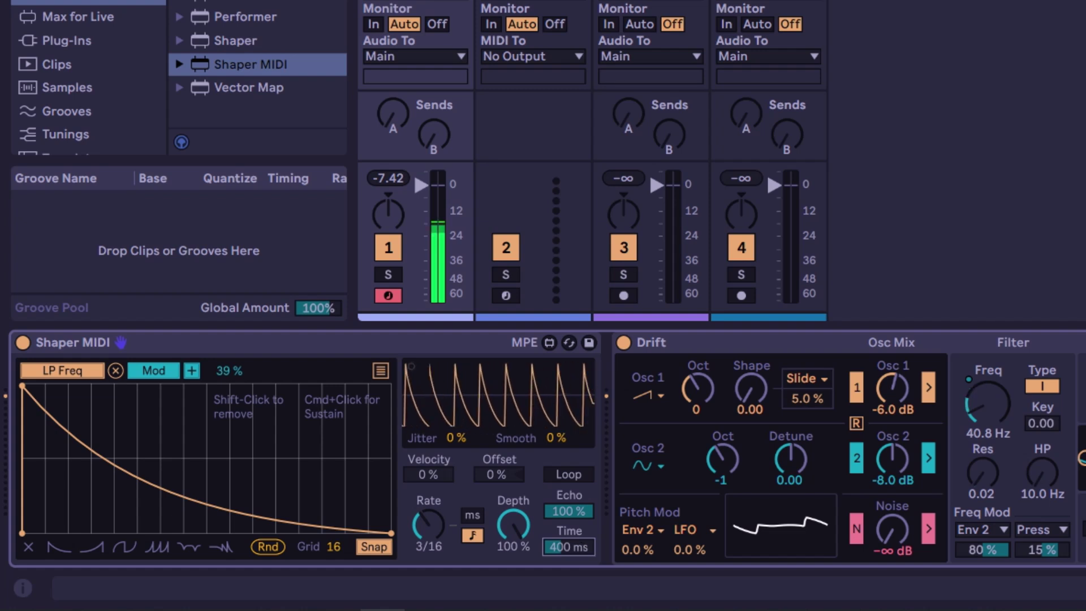
left_click_drag(580, 542, 581, 593)
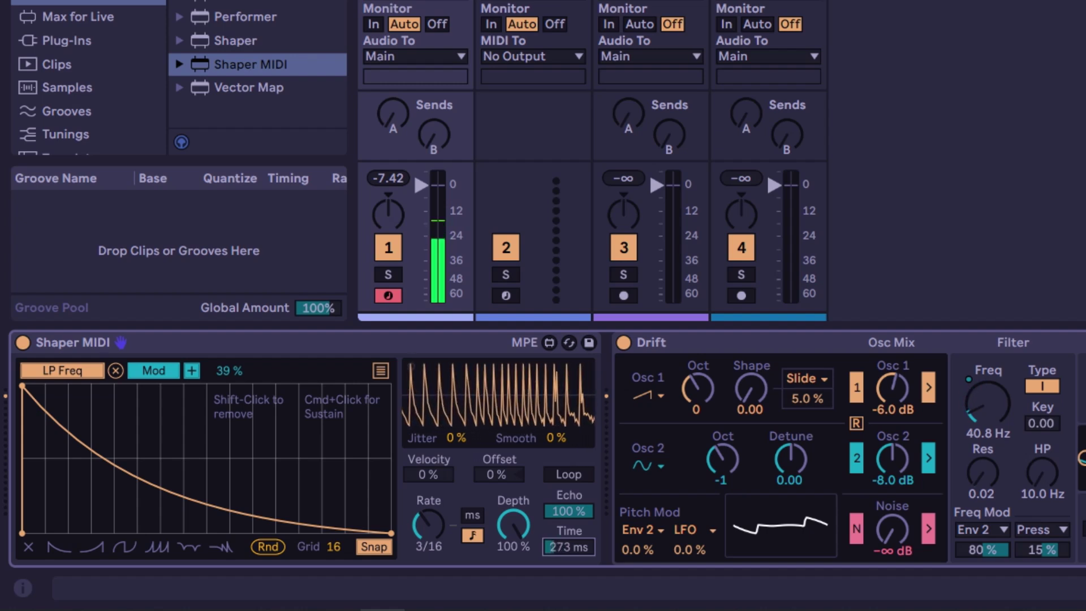
Try Echo at about 50 % with Time at 273 ms, and reset Echo to 0 % and Time to 100 ms
key("Delete")
left_click_drag(569, 547, 568, 566)
left_click_drag(569, 511, 568, 543)
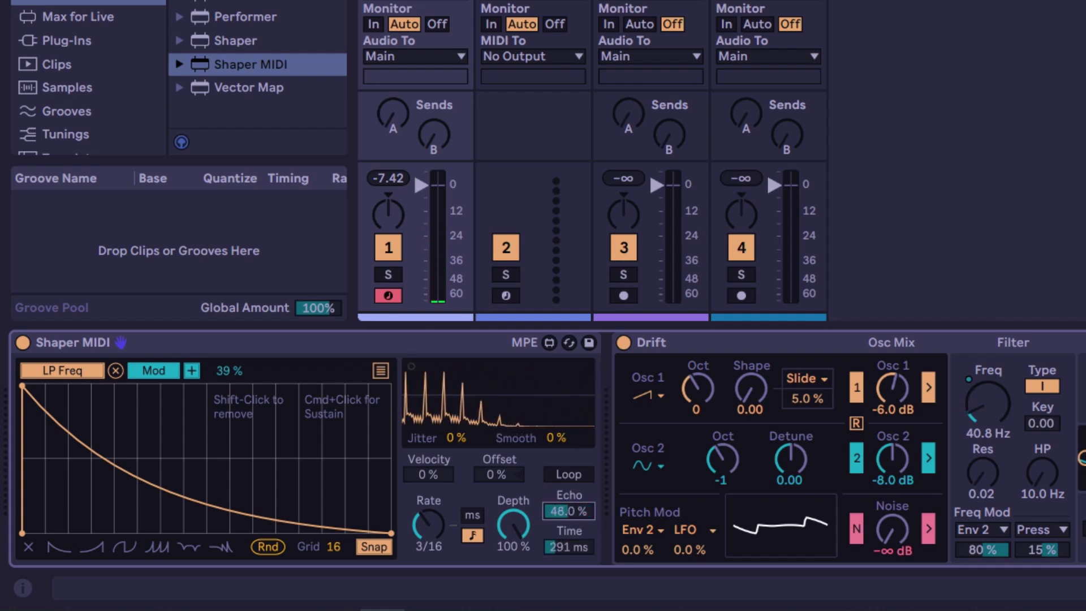
left_click_drag(568, 510, 568, 507)
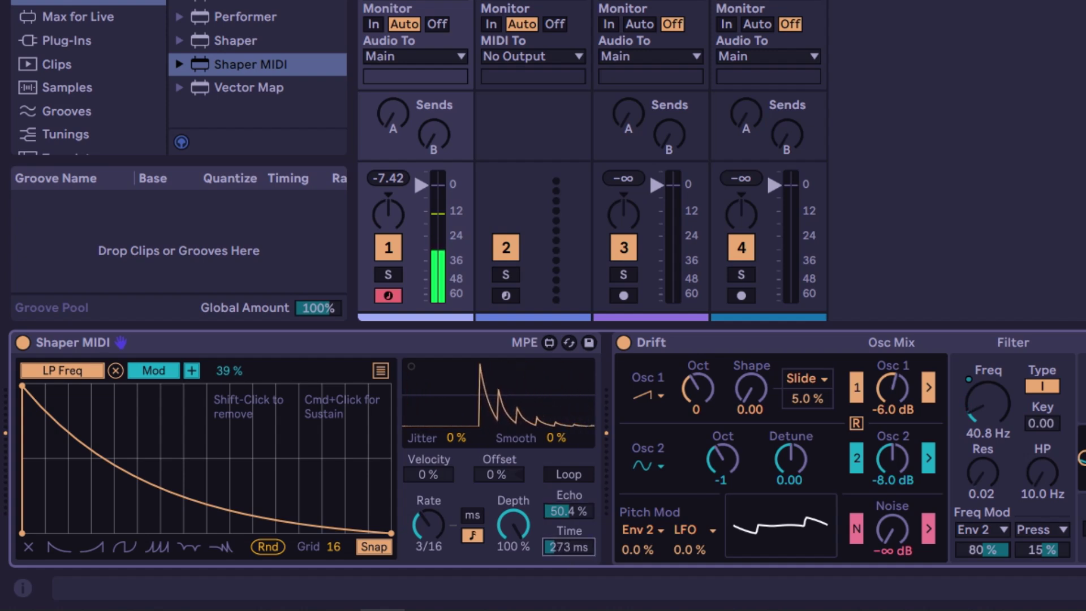
mouse_move(568, 547)
left_mouse_down()
mouse_move(569, 567)
mouse_move(564, 525)
mouse_move(568, 566)
left_mouse_up()
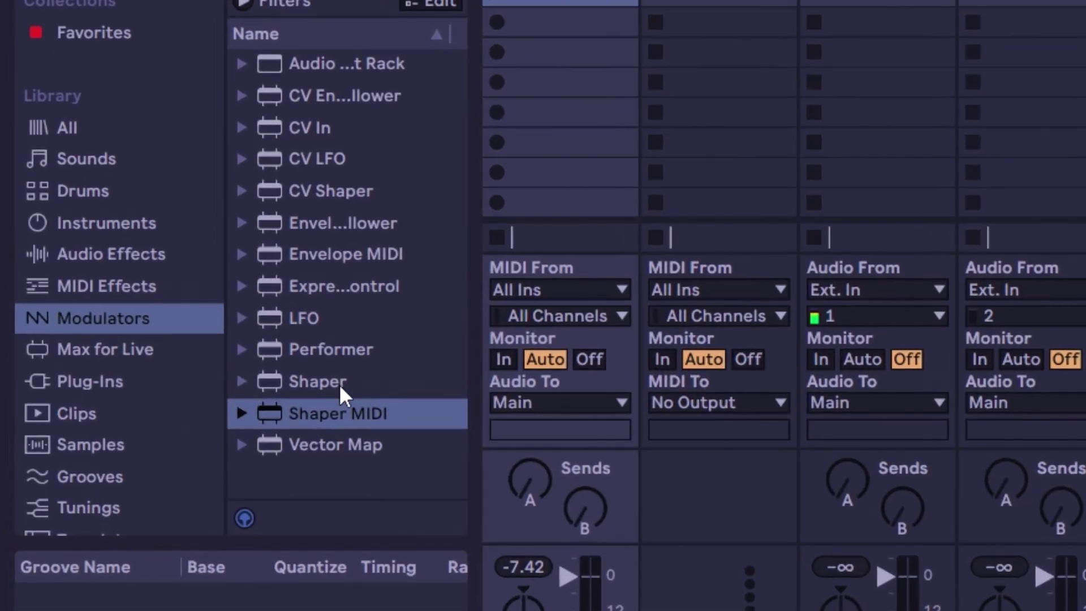
Try to insert the Shaper modulator ahead of the Drift instrument
left_click(150, 259)
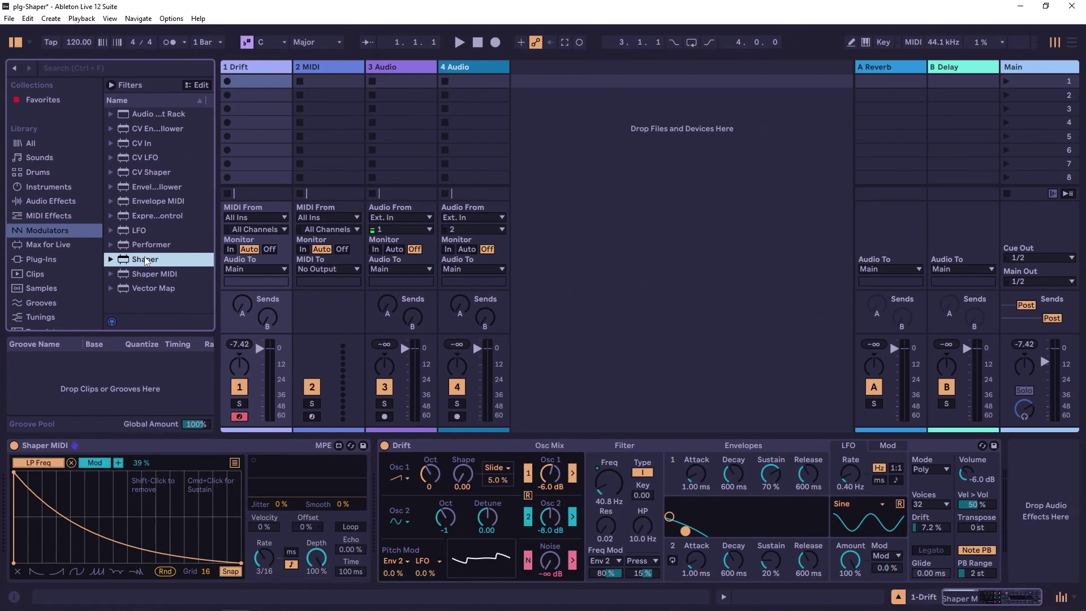
left_click(268, 447)
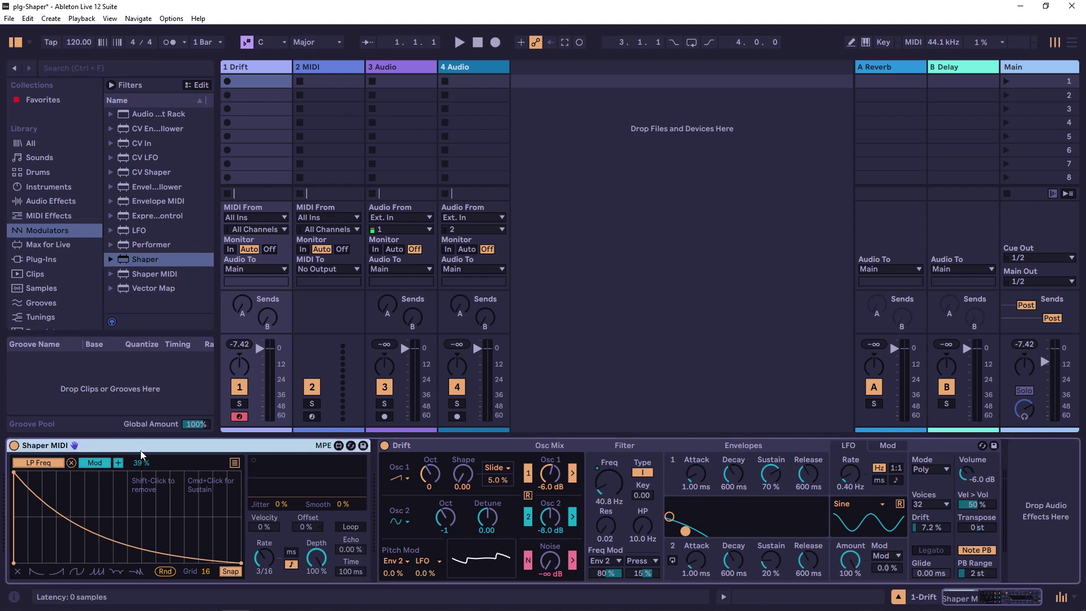
left_click_drag(145, 259, 224, 466)
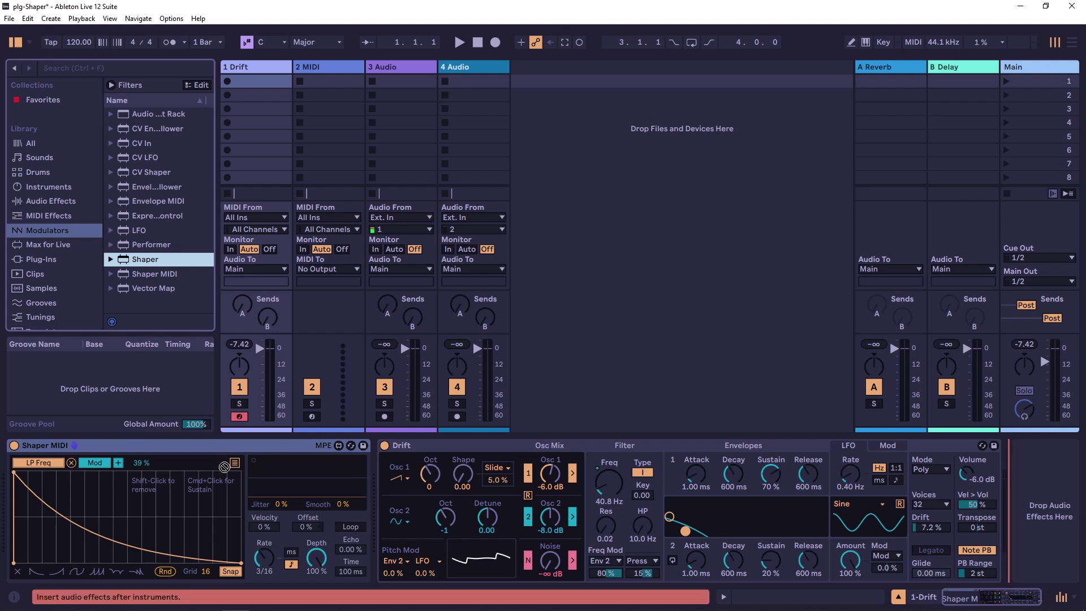
left_click_drag(378, 457, 197, 286)
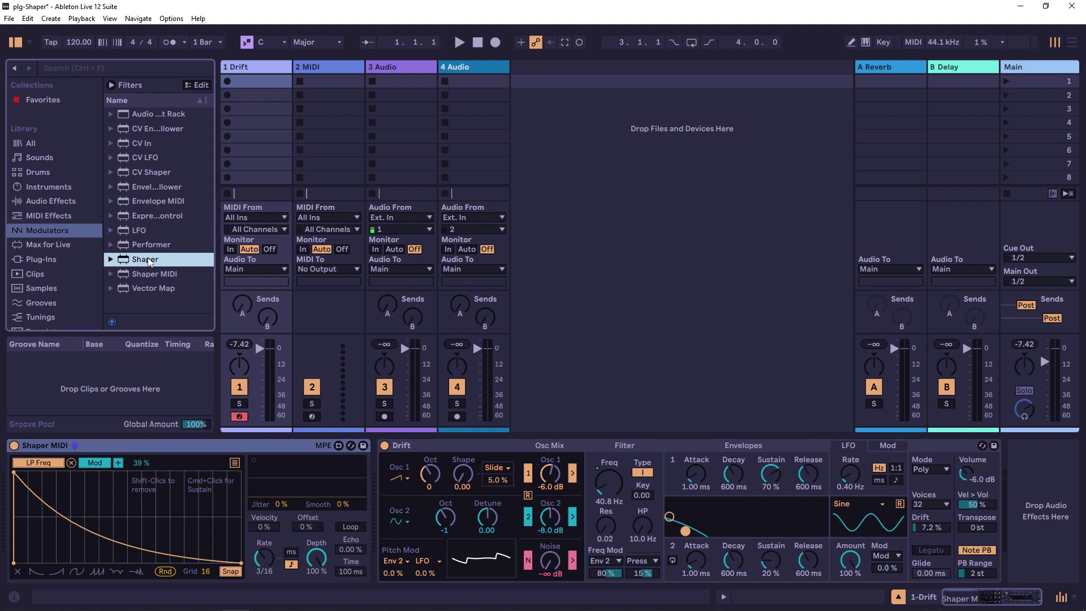
Insert the Shaper modulator after Drift and delete the Shaper MIDI device
left_click_drag(225, 271, 1021, 488)
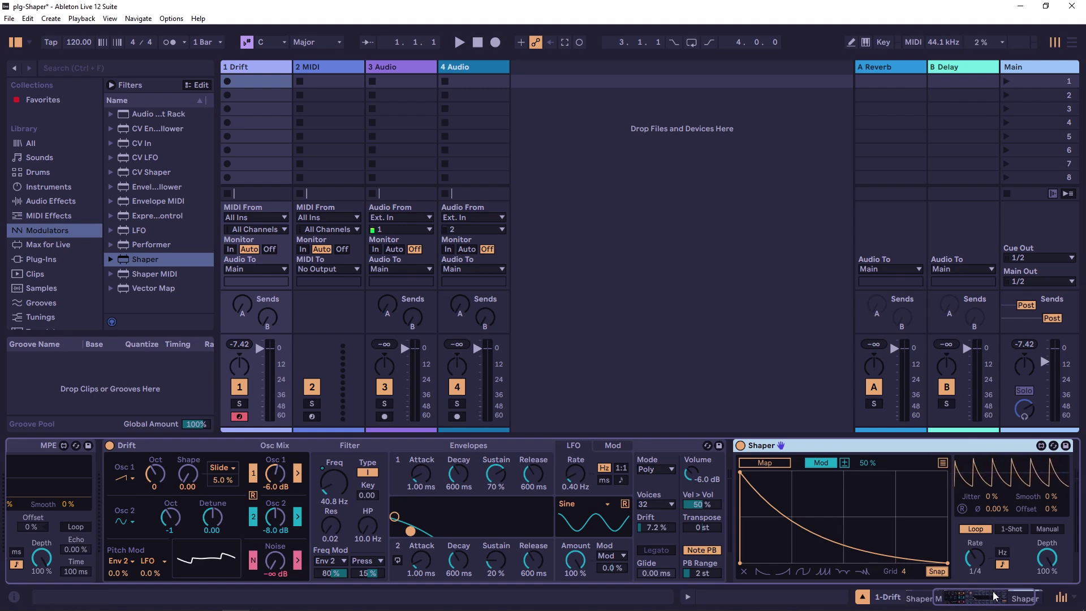
left_click_drag(996, 594, 959, 599)
left_click(218, 441)
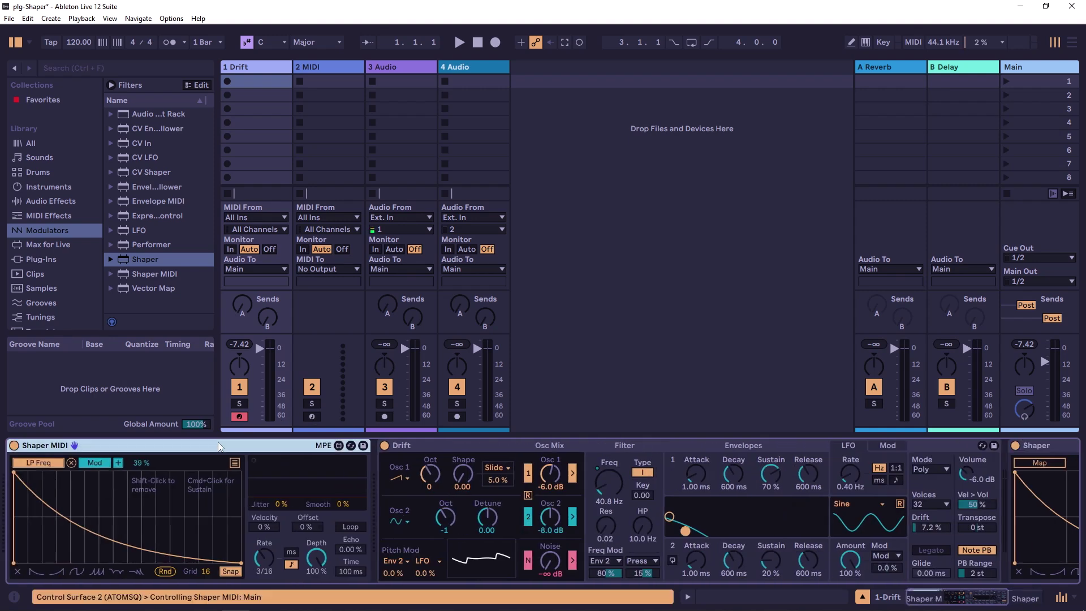
key("Delete")
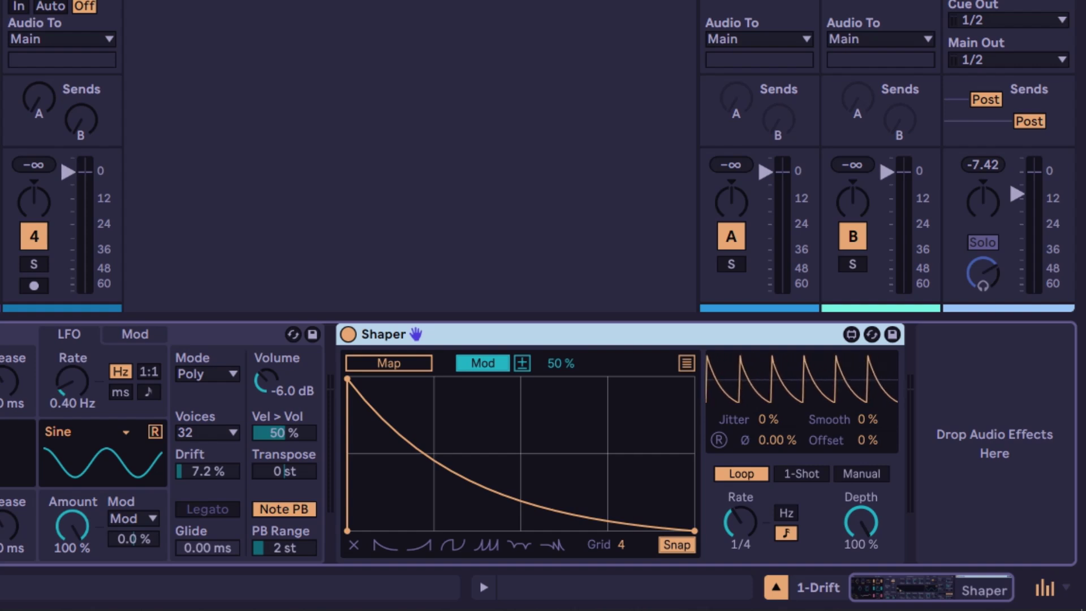
Add breakpoints at the Shaper curve's grid lines to form a series of uneven rising ramps
left_click(518, 427)
left_click(613, 434)
left_click(407, 424)
left_click(444, 466)
left_click(519, 499)
Look at Shaper's list of multiple mapping slots and return to the curve display
left_click(399, 363)
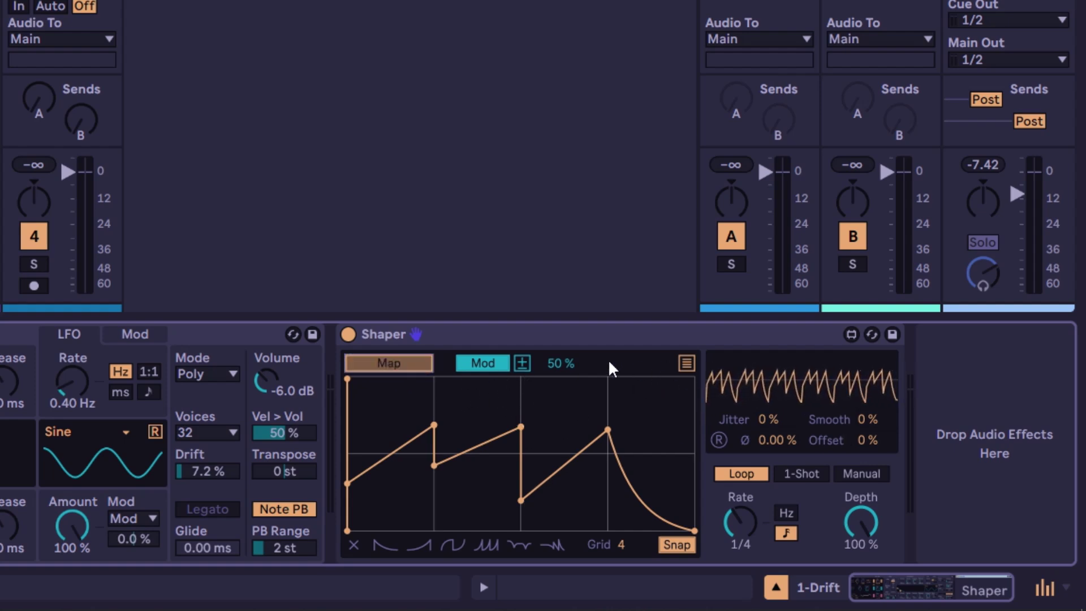
left_click(685, 365)
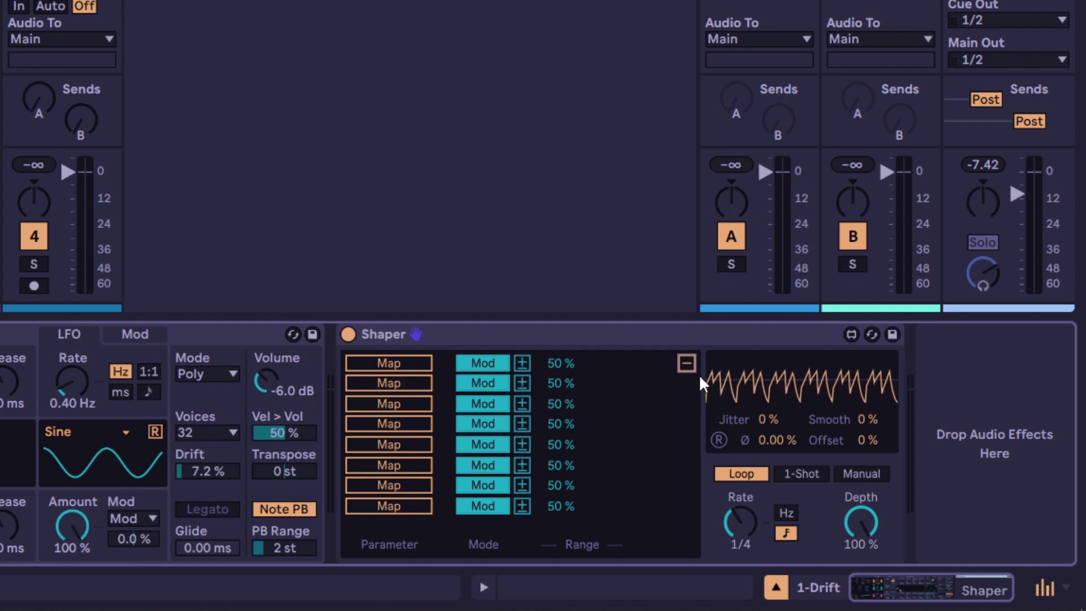
left_click(684, 362)
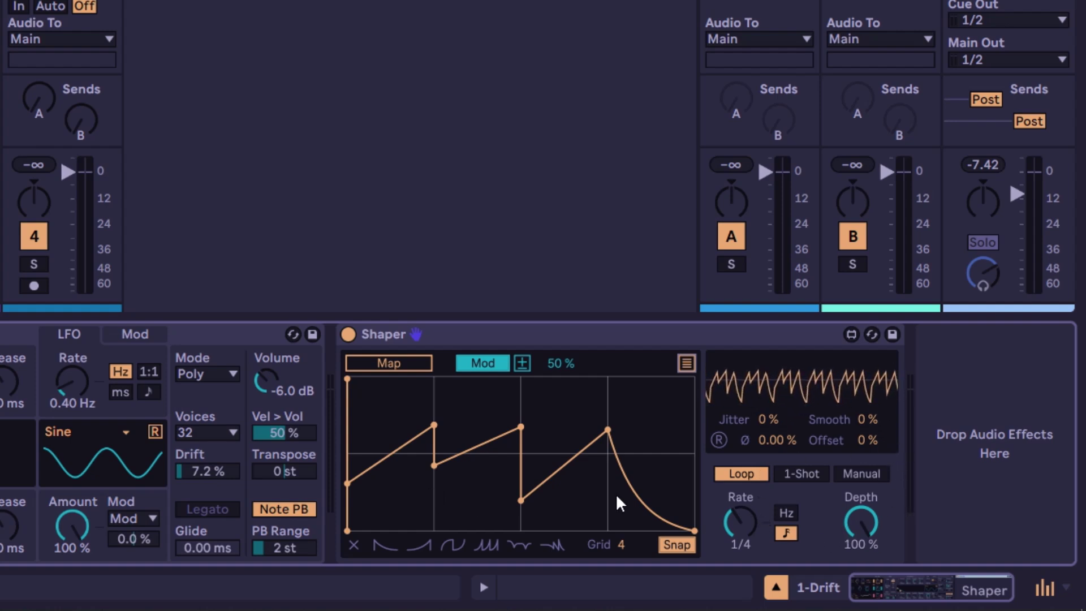
Apply the falling decay curve preset in Shaper and map it to Drift's filter frequency
left_click(387, 544)
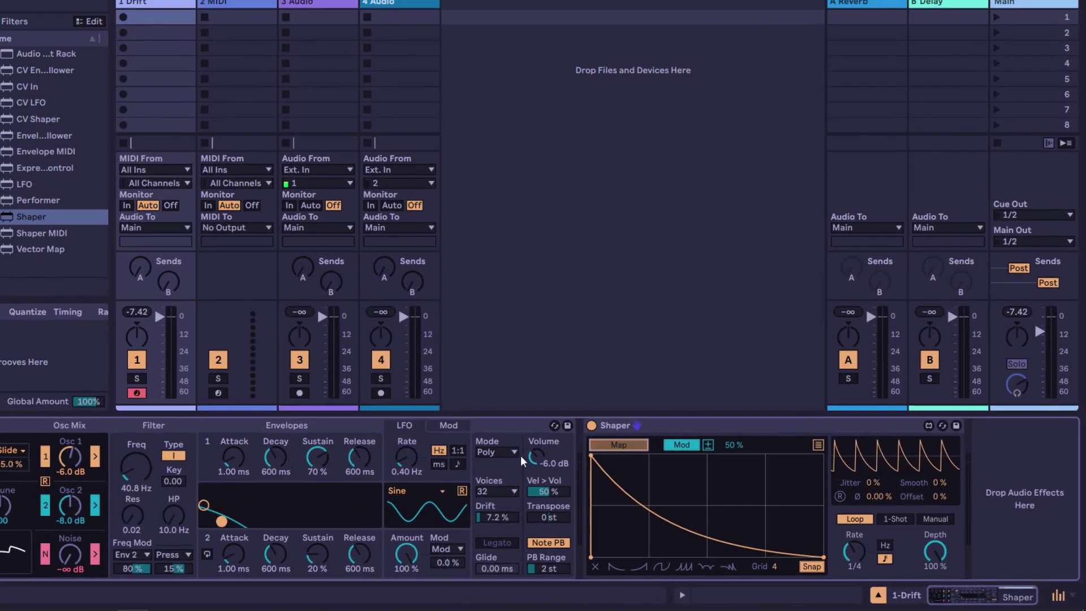
left_click(133, 469)
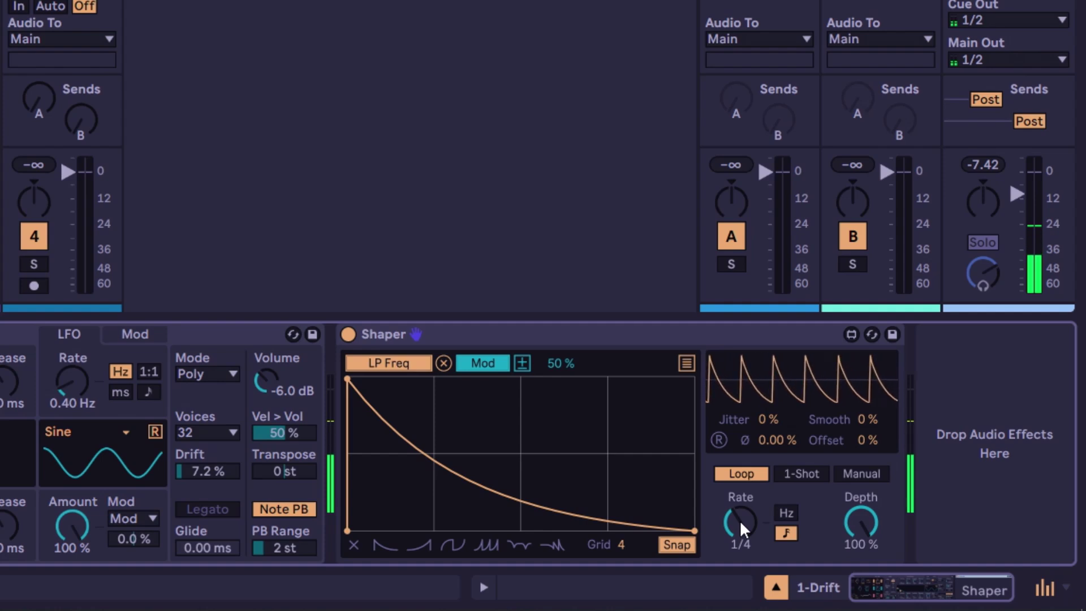
Try Shaper's Rate at a synced 1/12 and at a free-running 1.28 Hz
mouse_move(739, 520)
left_mouse_down()
mouse_move(739, 469)
mouse_move(739, 509)
left_mouse_up()
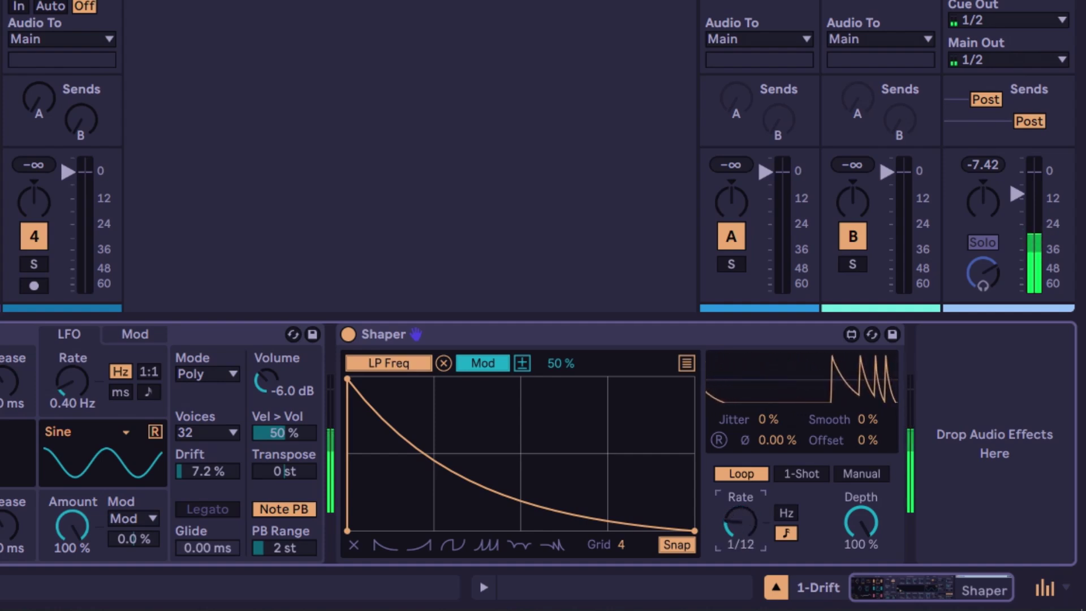
left_click(786, 513)
left_click_drag(748, 524, 747, 495)
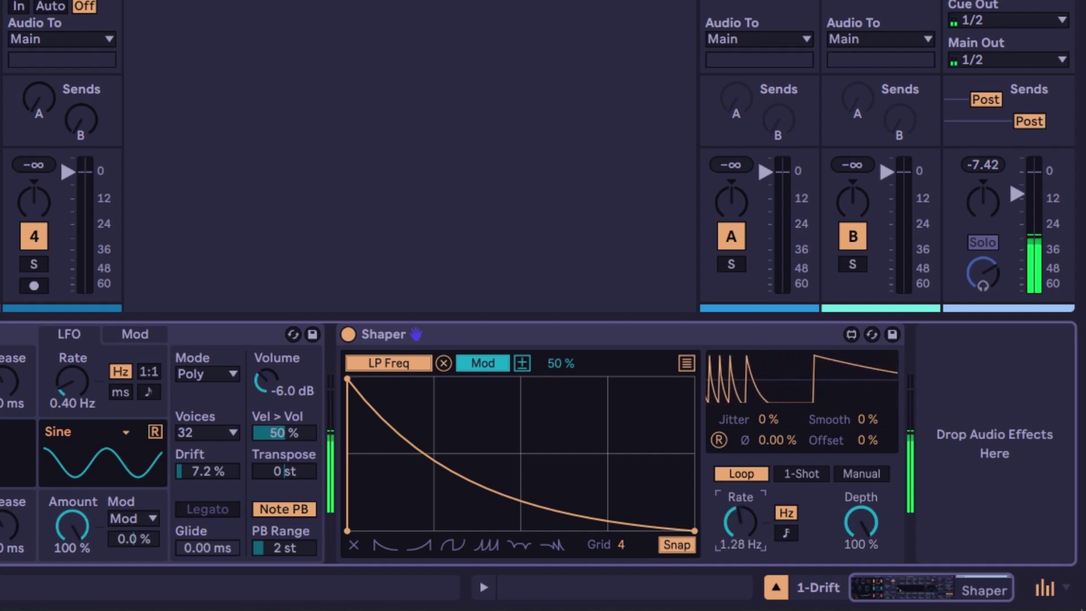
Return Shaper's Rate to tempo sync and try 3/16, ending on 5/16
left_click(792, 536)
left_click_drag(752, 521, 752, 515)
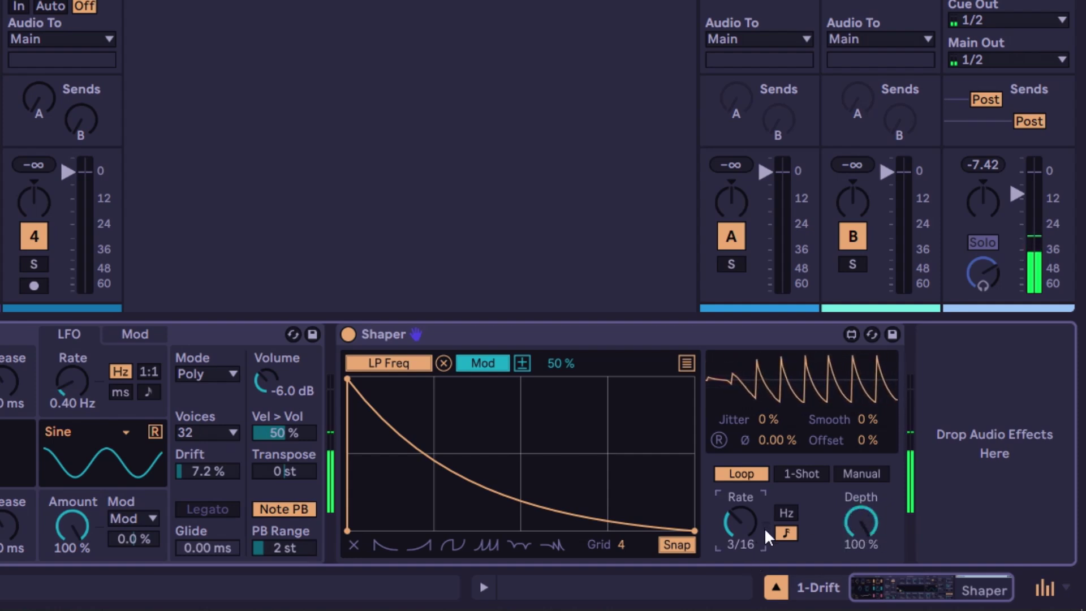
left_click_drag(745, 518, 745, 511)
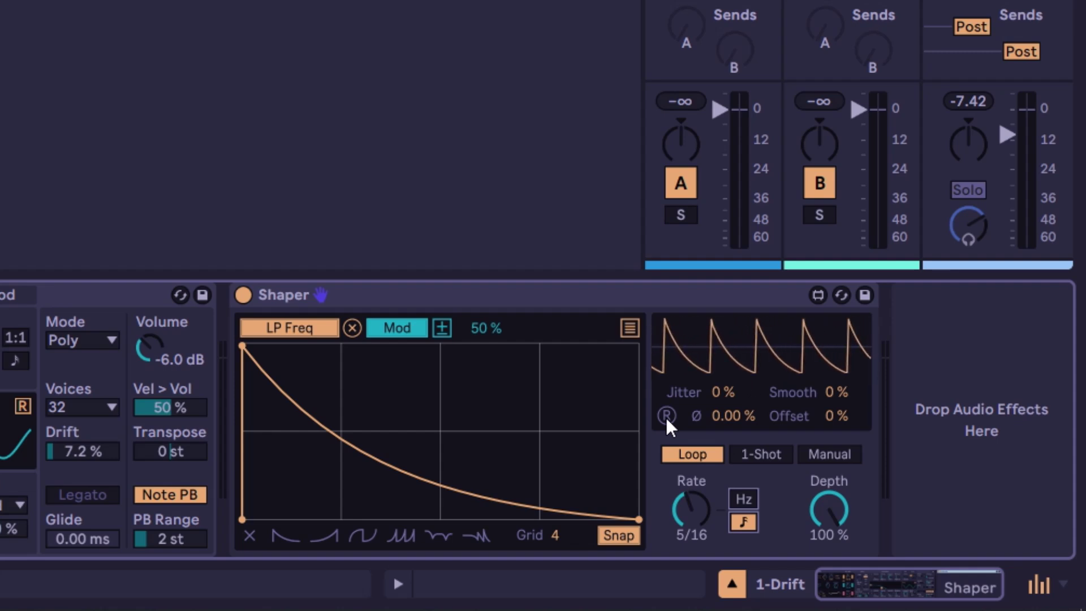
Run Shaper's Rate in Hz at 2.79 Hz and compare retrigger off and on, leaving it on
left_click(742, 497)
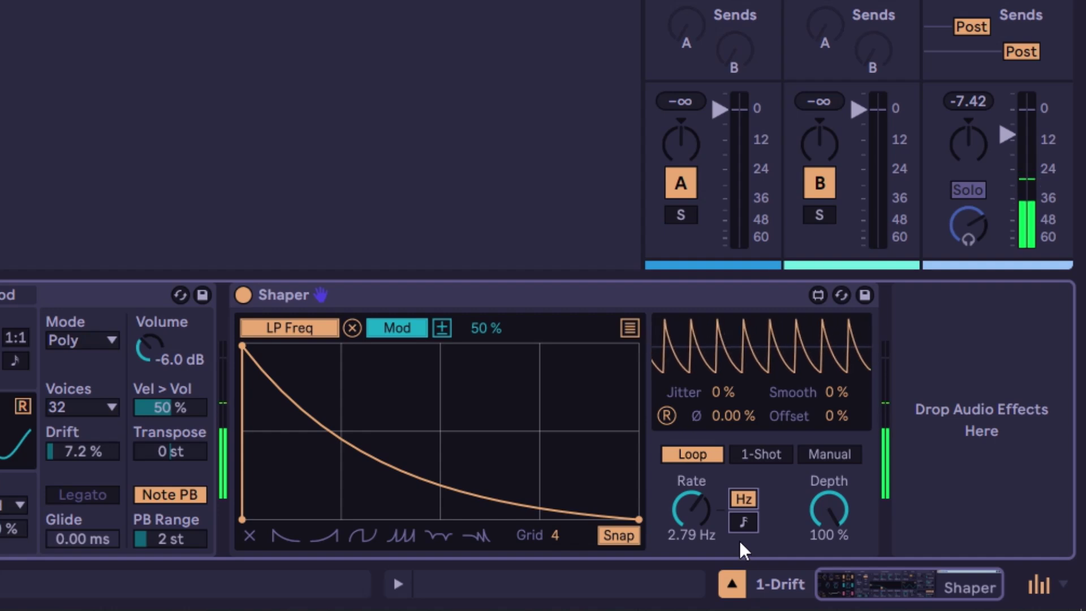
left_click(667, 416)
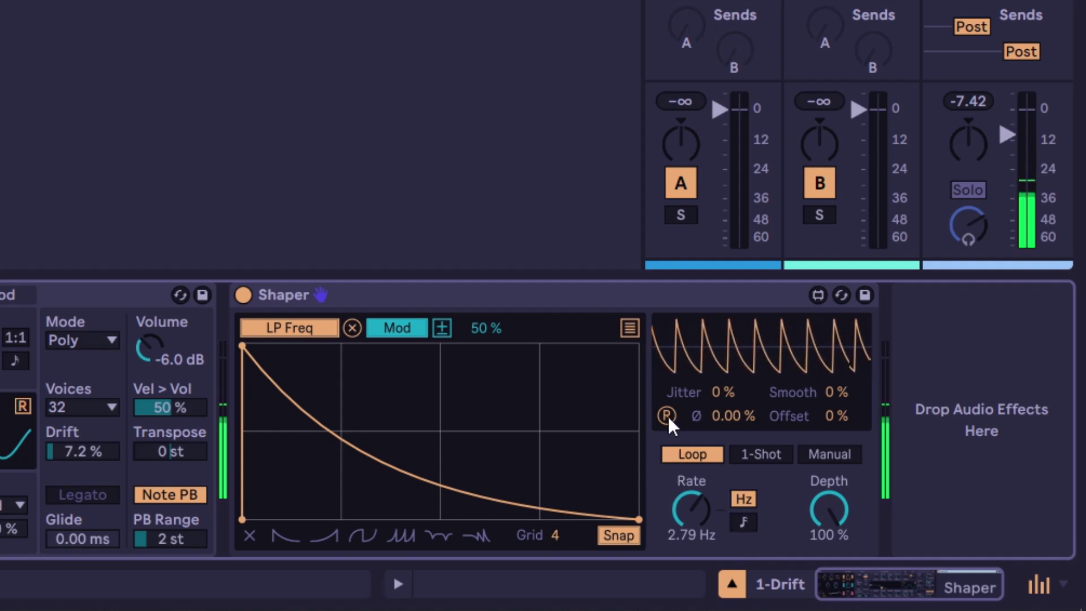
left_click(667, 415)
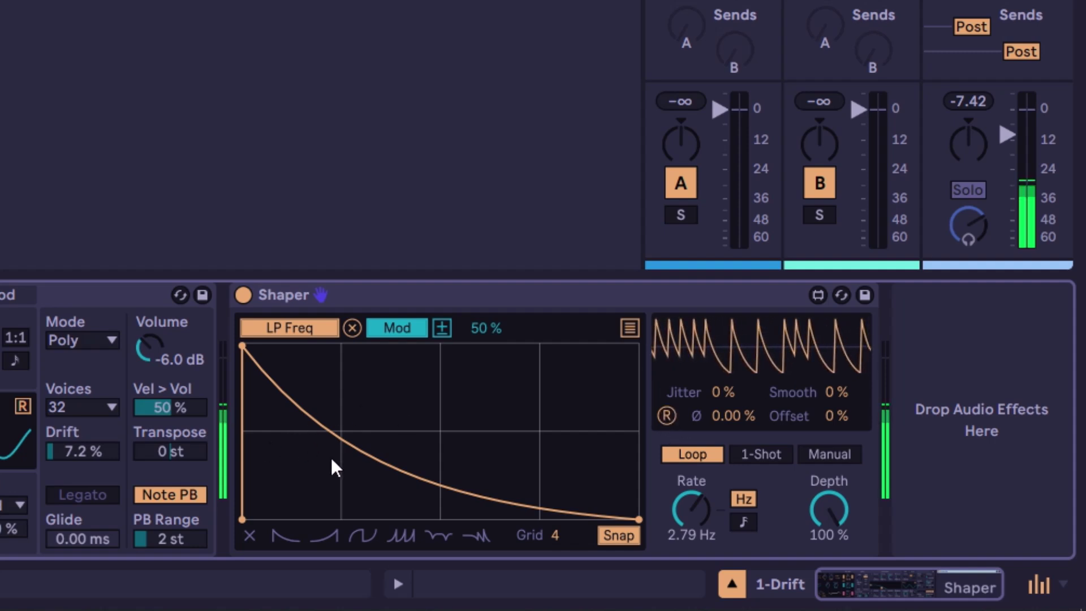
left_click(667, 417)
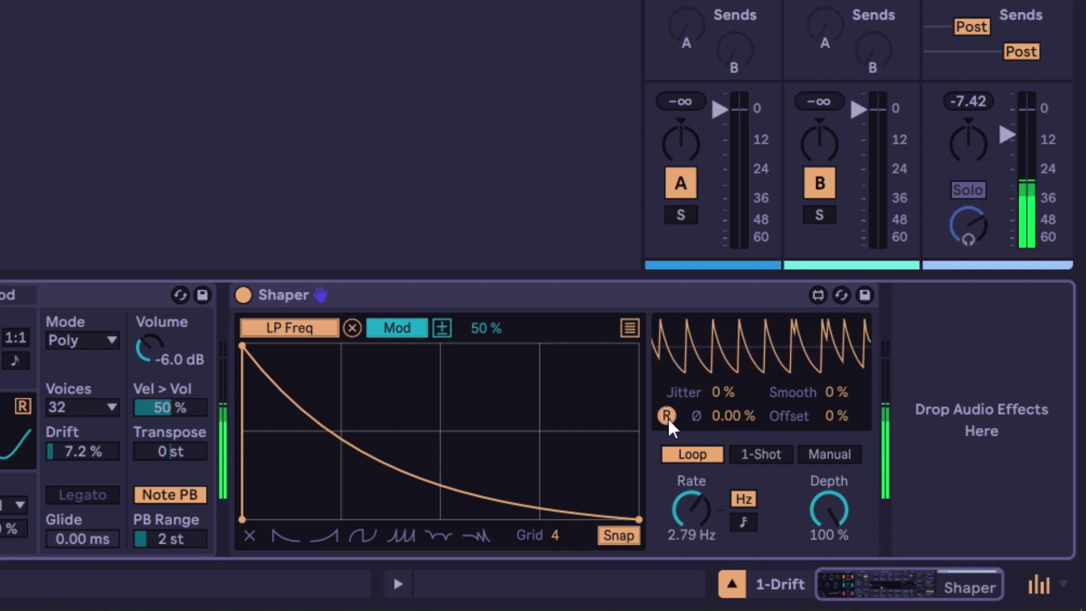
left_click(666, 416)
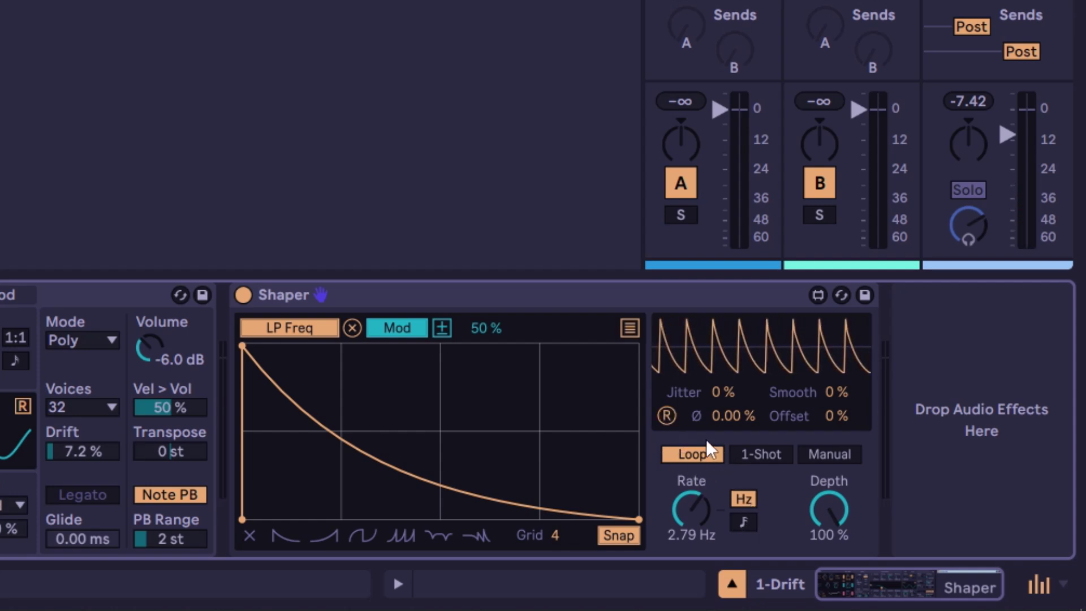
Switch Shaper to 1-Shot mode and check the automation and mapping options of its trigger control
left_click(752, 451)
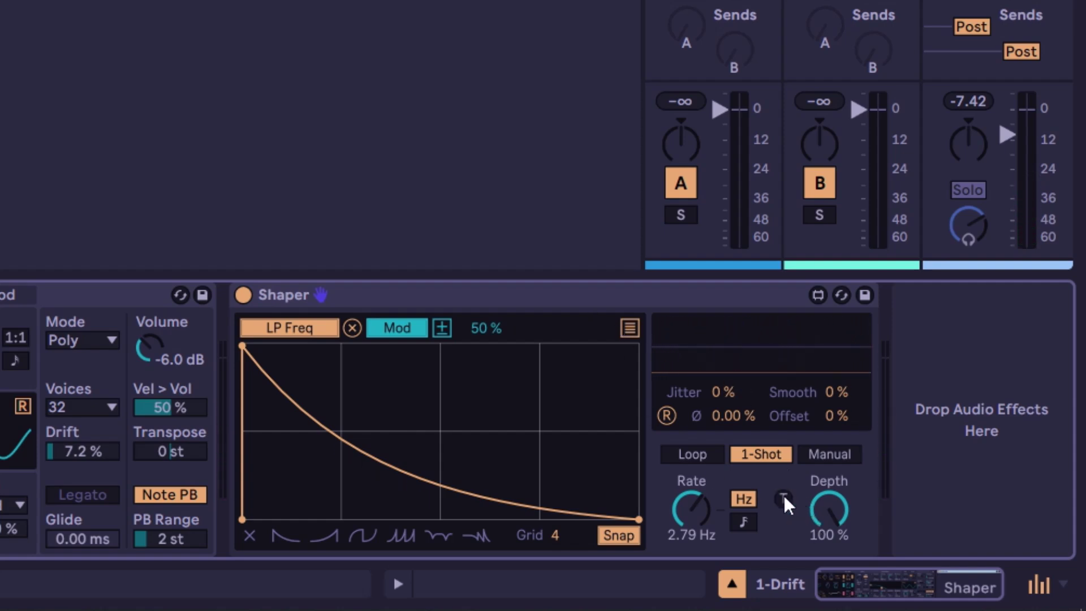
left_click(662, 302)
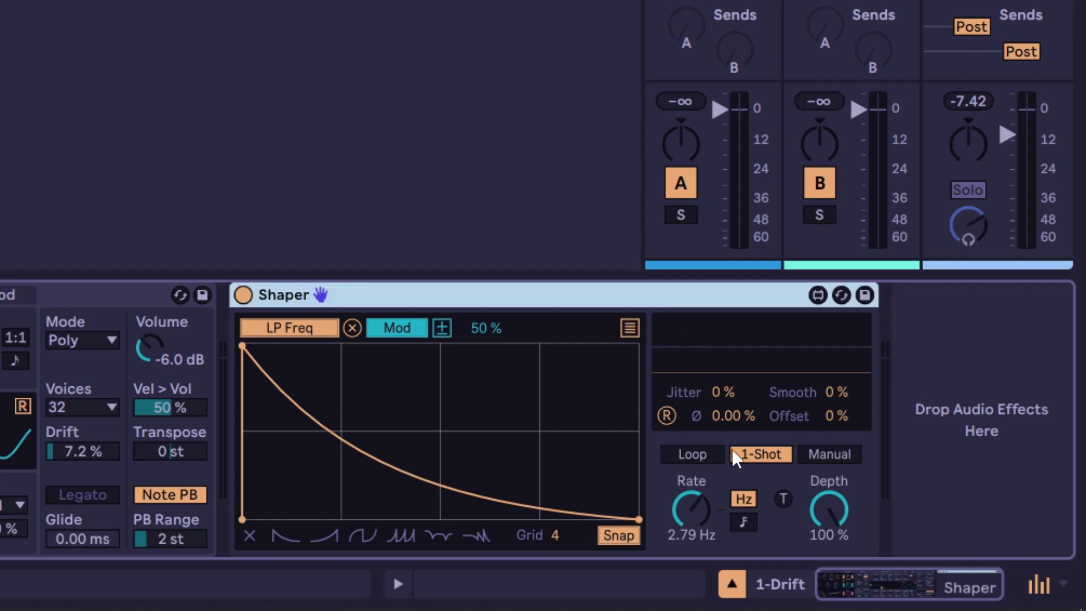
right_click(785, 500)
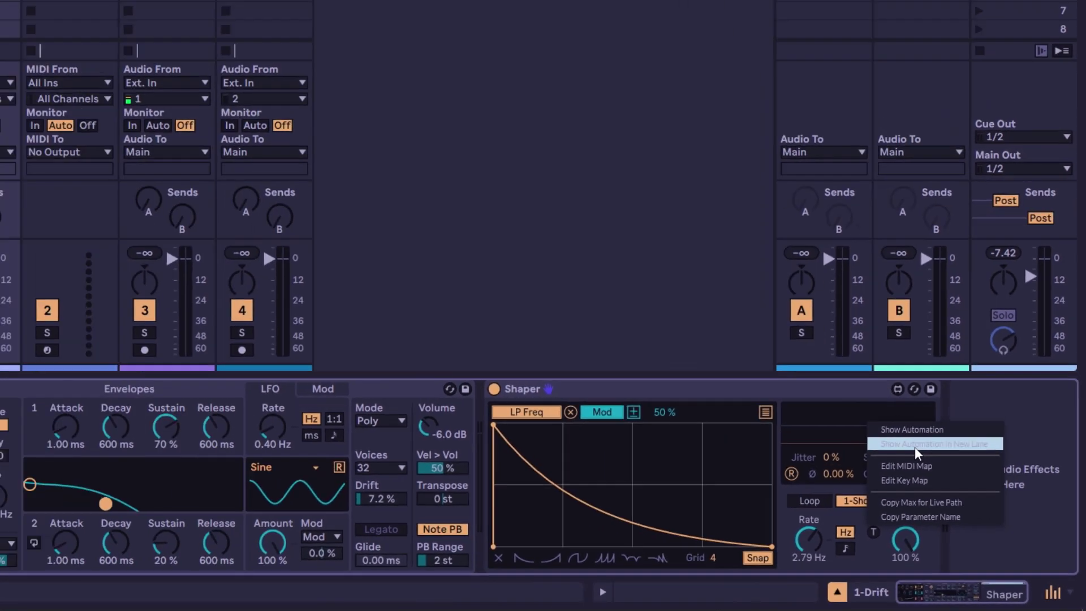
left_click(842, 373)
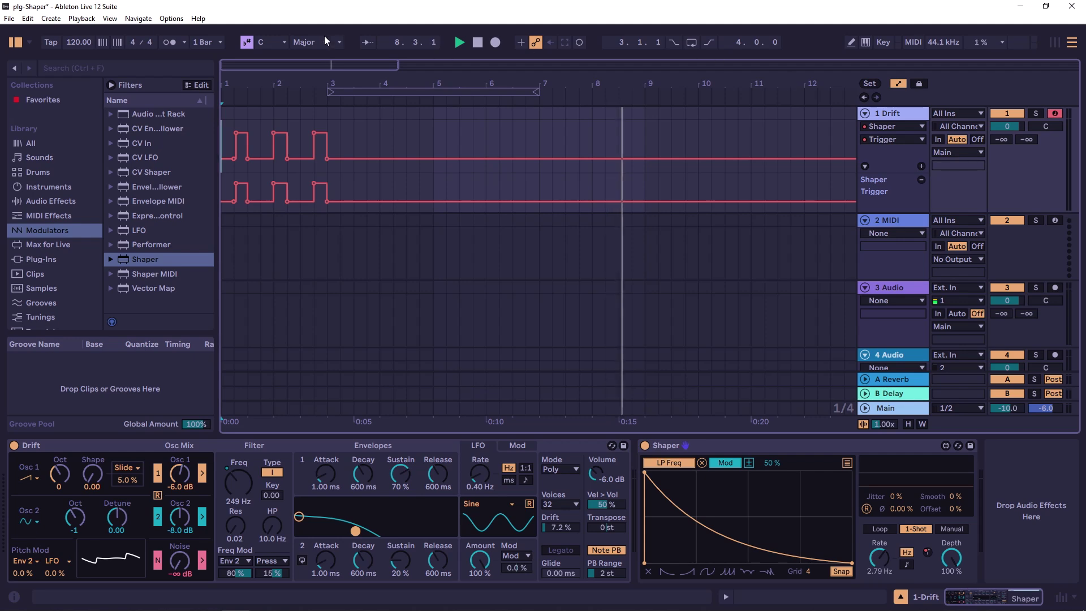
Stop playback, switch Shaper to Manual mode and sweep the Manual position through the curve to about 74%
left_click(477, 42)
left_click(952, 529)
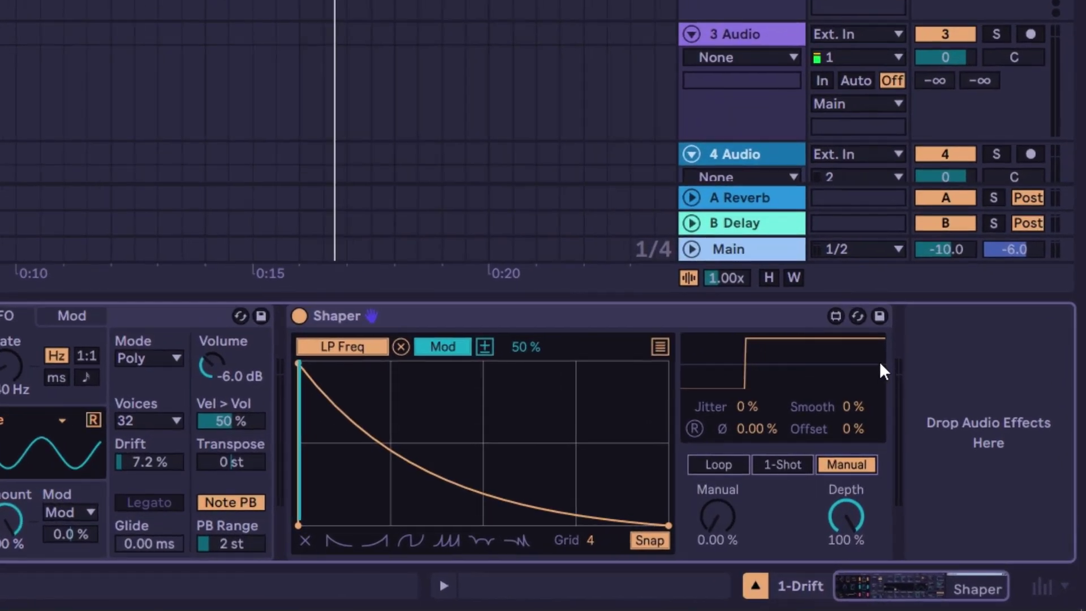
left_click_drag(741, 522, 603, 399)
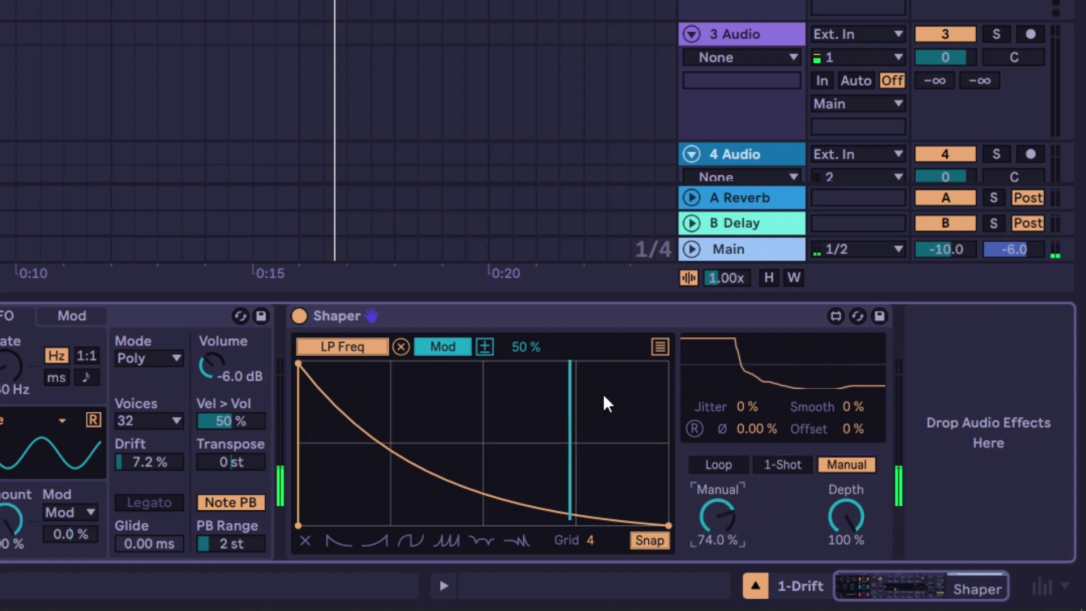
Reshape Shaper's curve into a rise and fall peaking near the middle, and return the Manual position to 0%
left_click_drag(297, 368, 483, 396)
left_click_drag(717, 522, 726, 546)
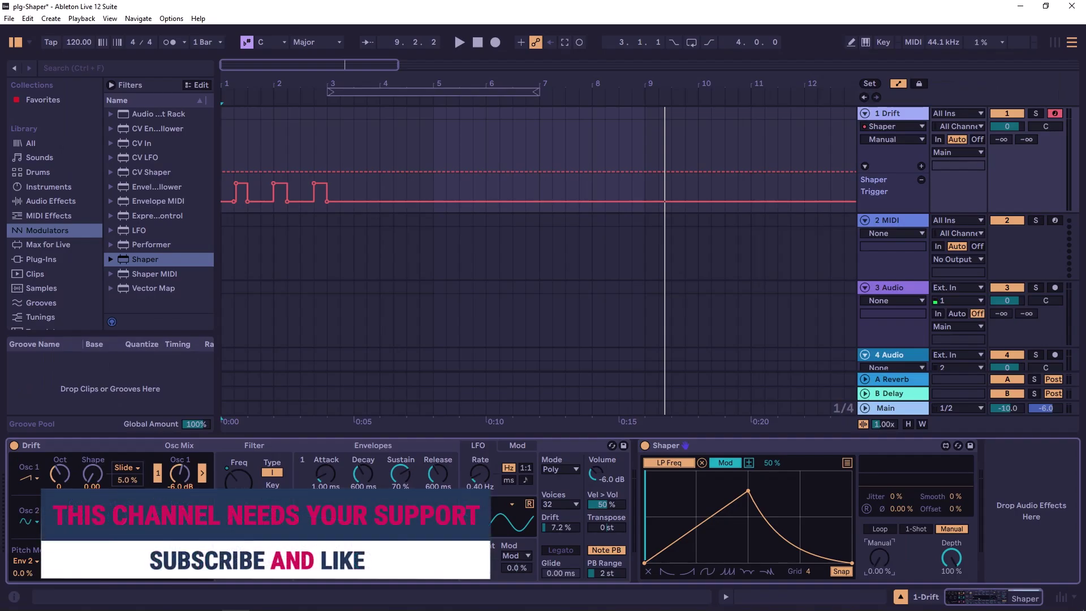